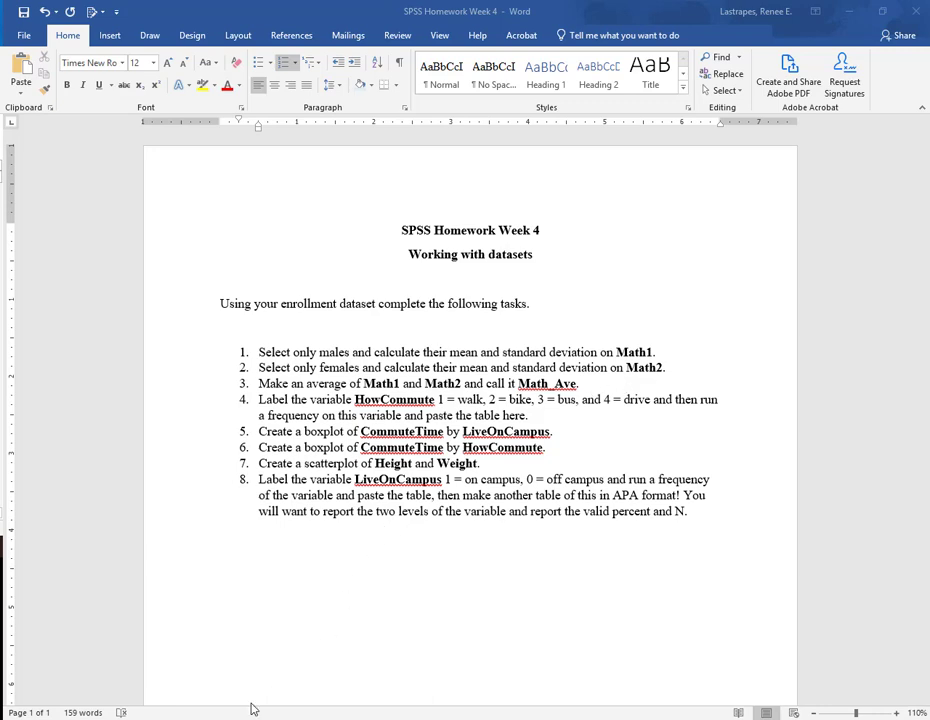
Switch to the SPSS Data Editor and examine the Gender, Math1 and Math2 variables and Gender's value labels
mouse_move(245, 685)
left_click(218, 660)
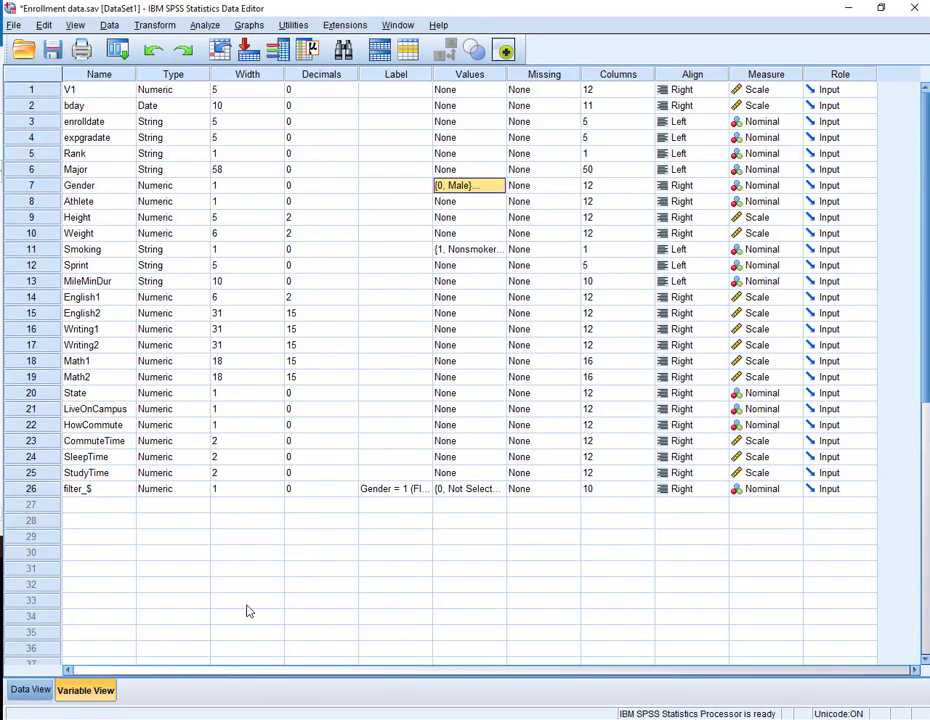
left_click(33, 186)
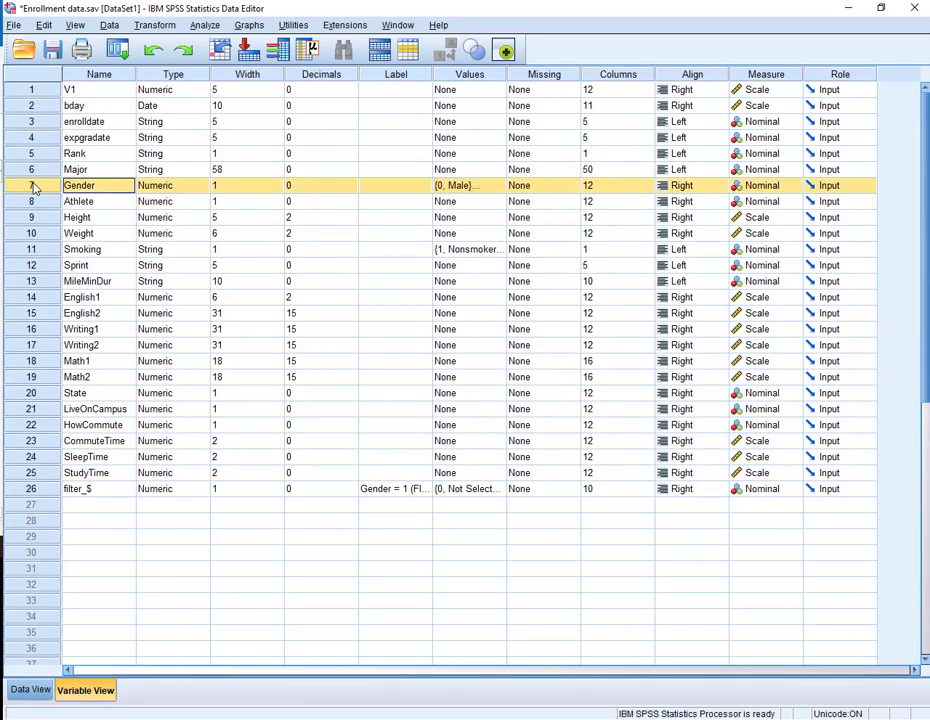
left_click(34, 361)
left_click(33, 377, "shift")
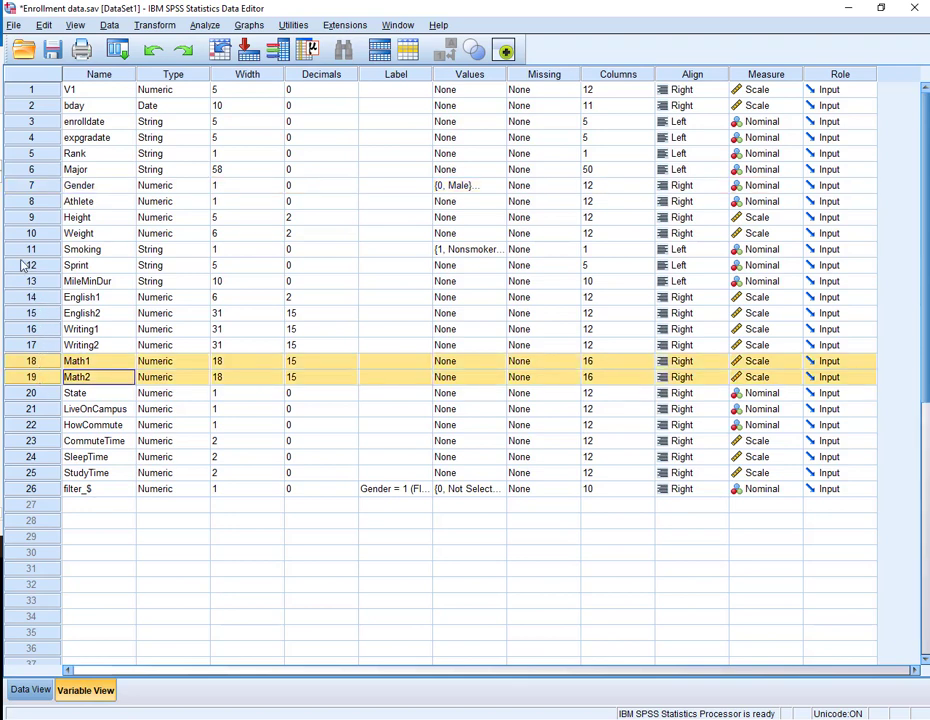
double_click(505, 190)
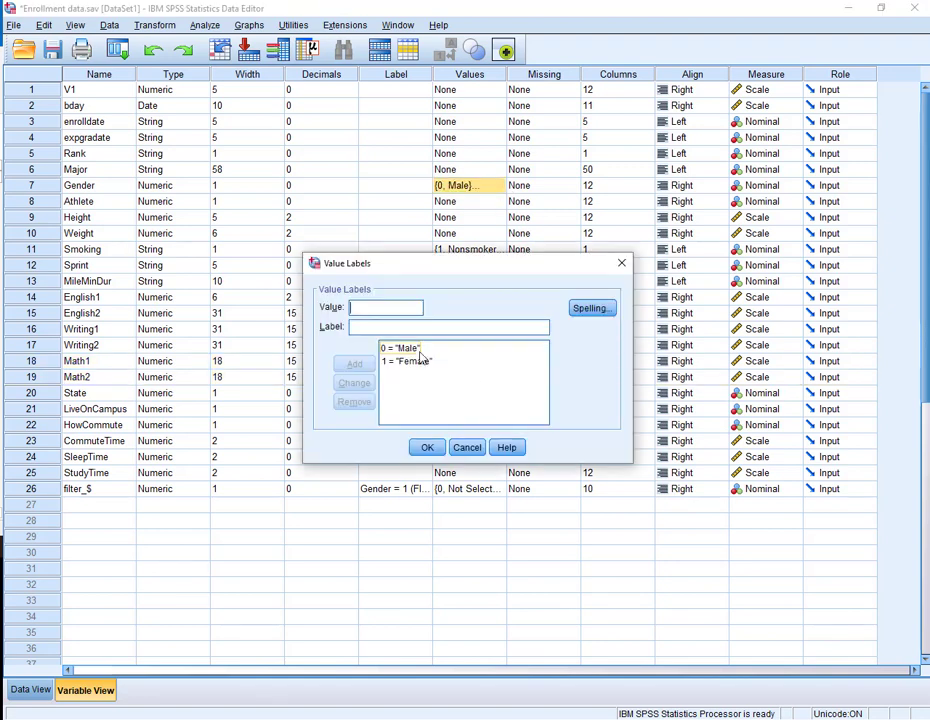
left_click(424, 447)
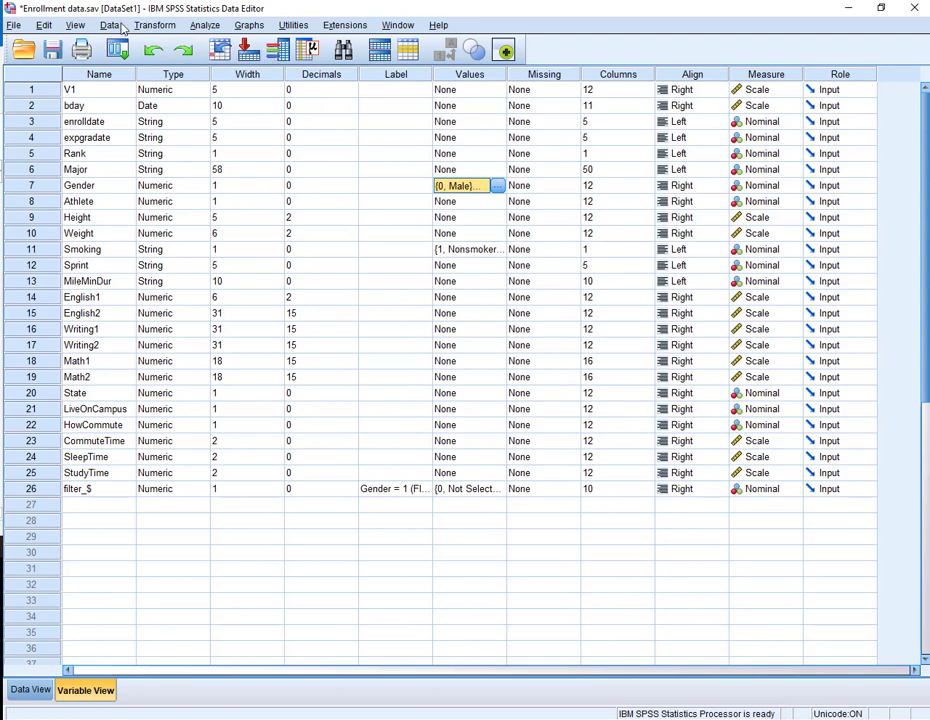
left_click(110, 24)
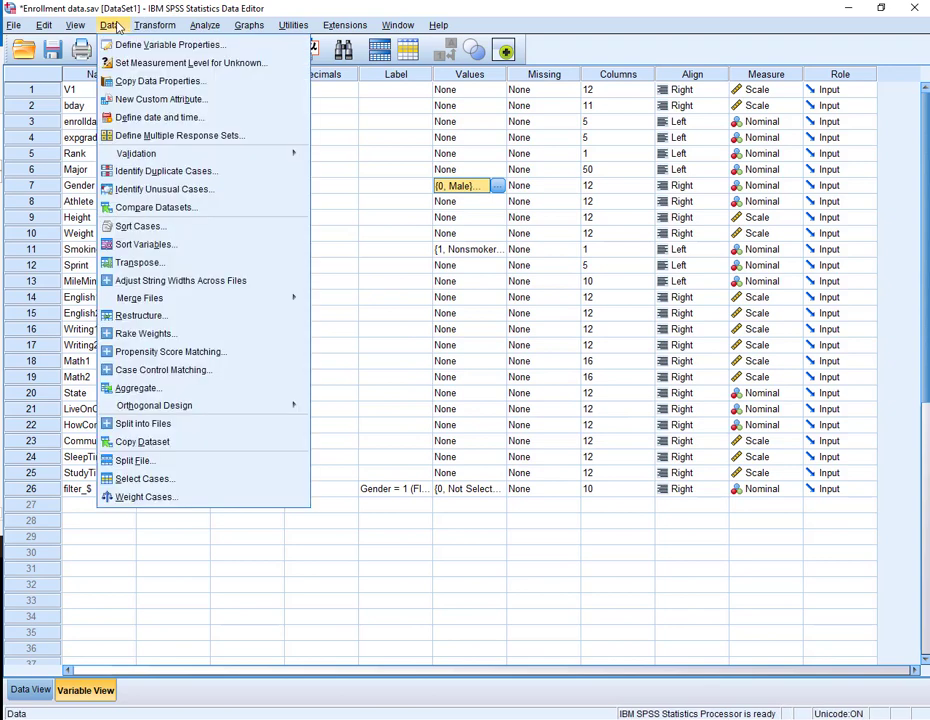
left_click(130, 461)
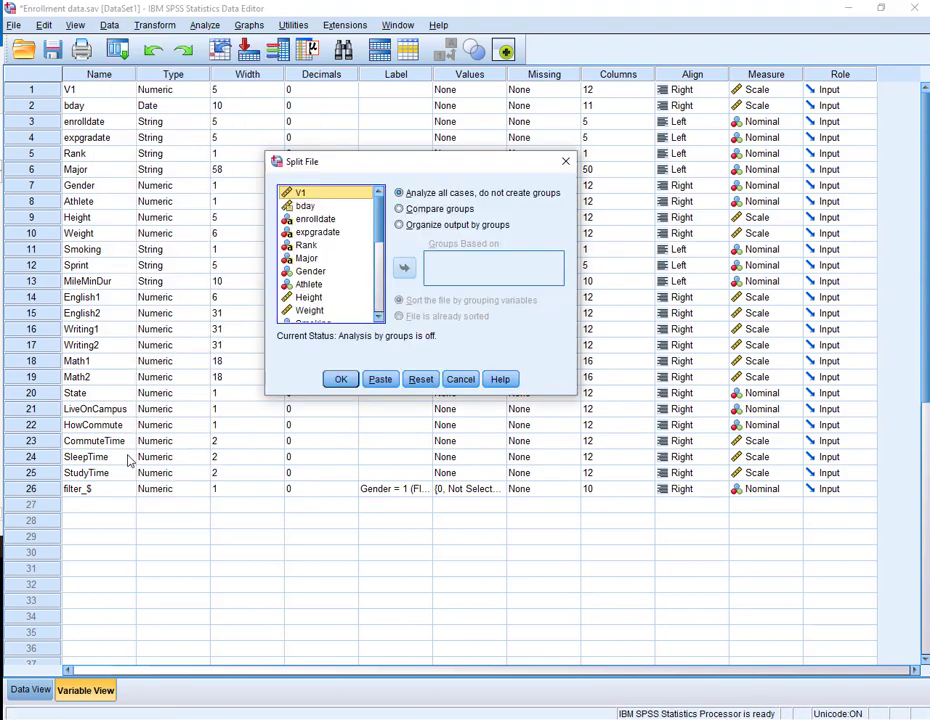
left_click(565, 161)
Split the file so that output is organized by groups based on Gender
left_click(112, 25)
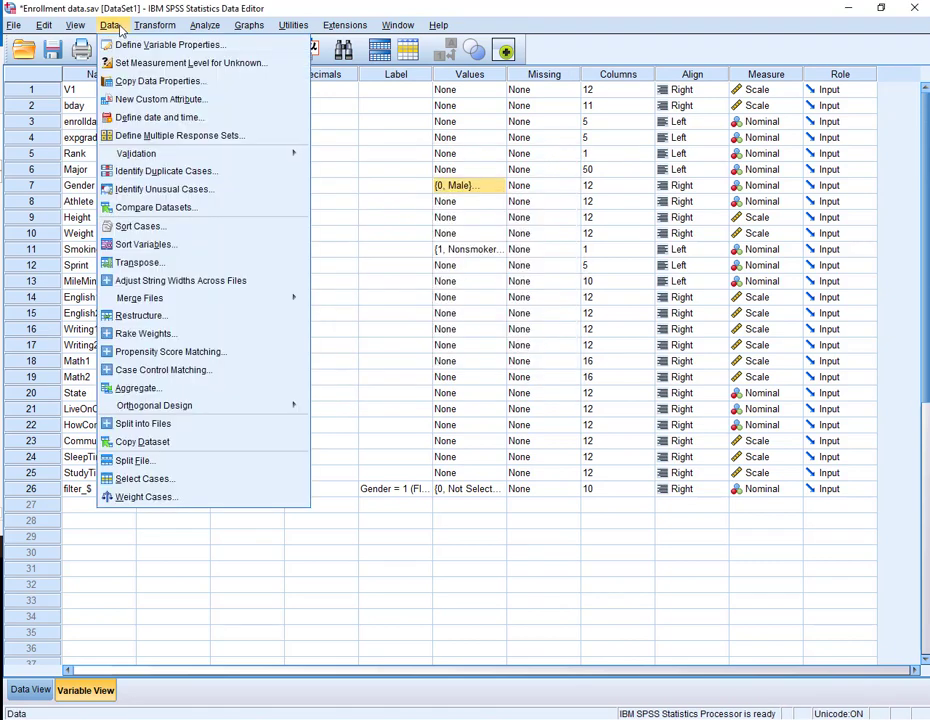
left_click(114, 465)
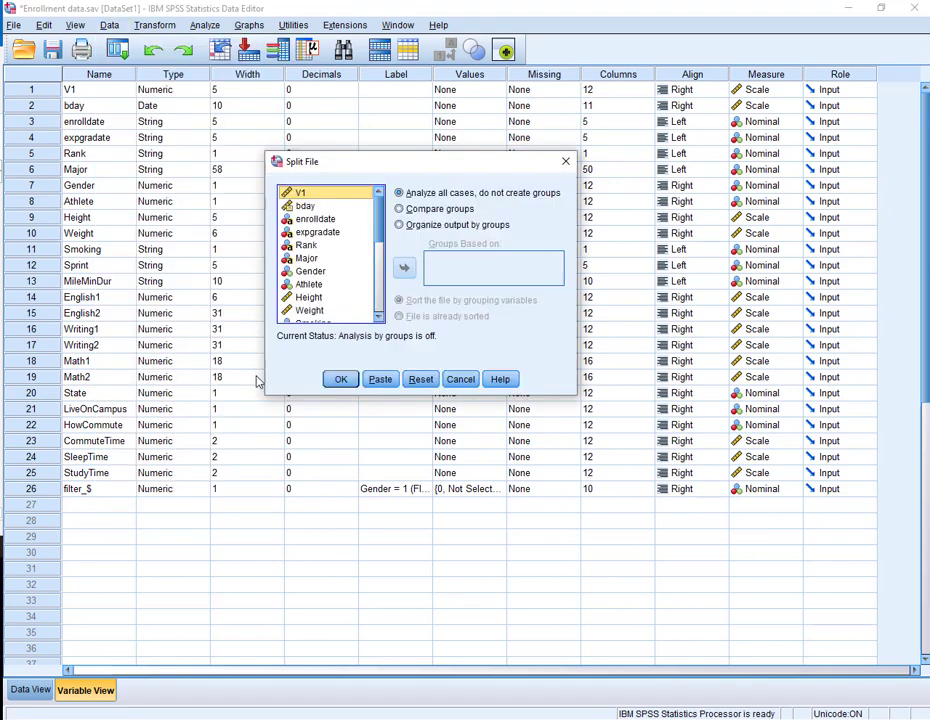
left_click(400, 224)
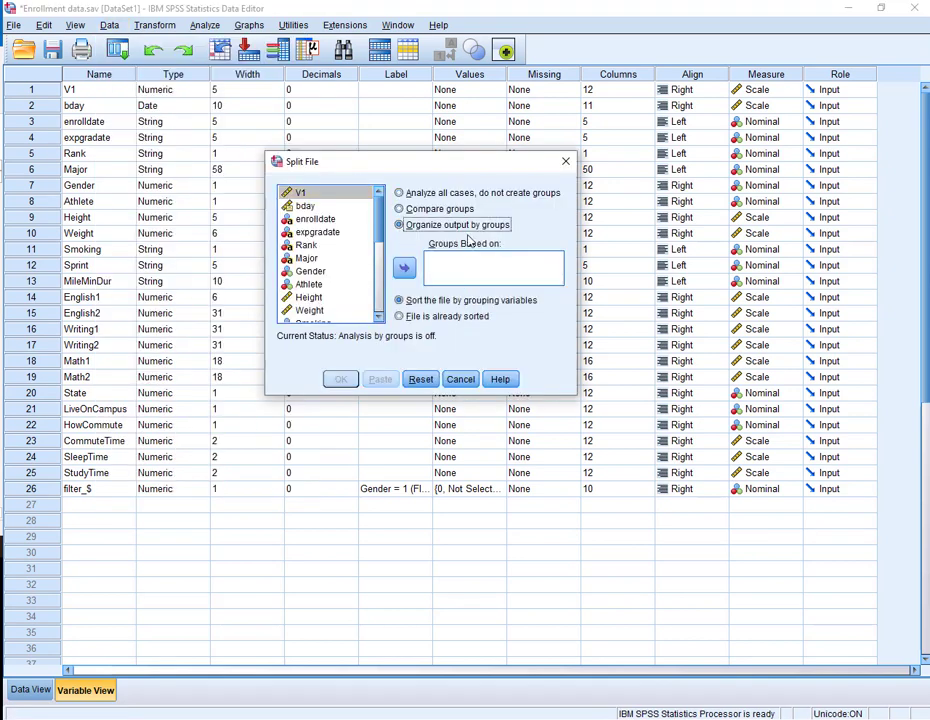
left_click(314, 272)
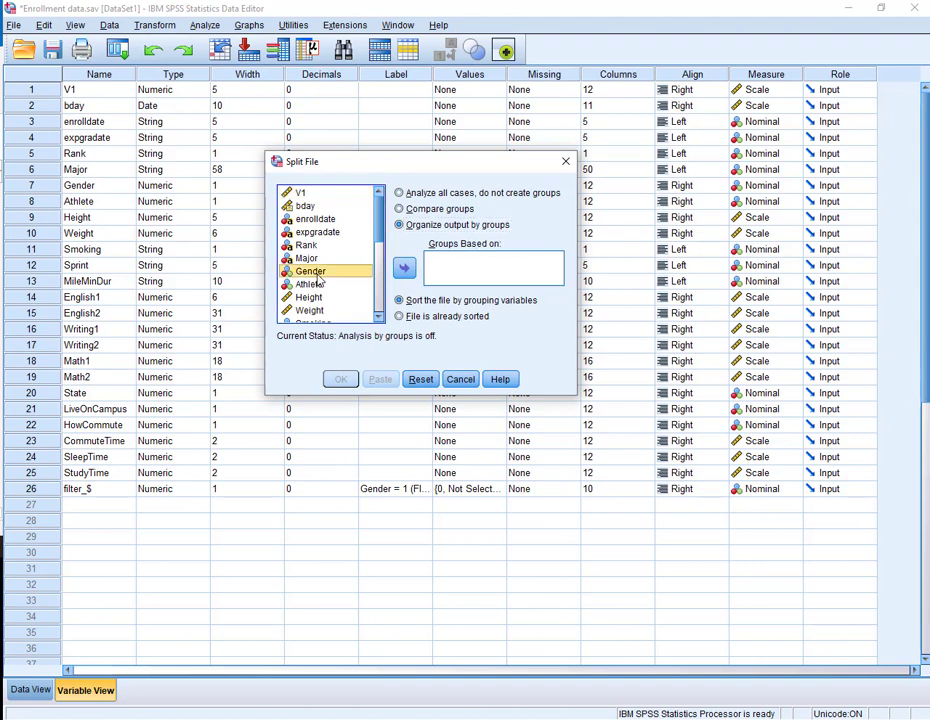
left_click(404, 268)
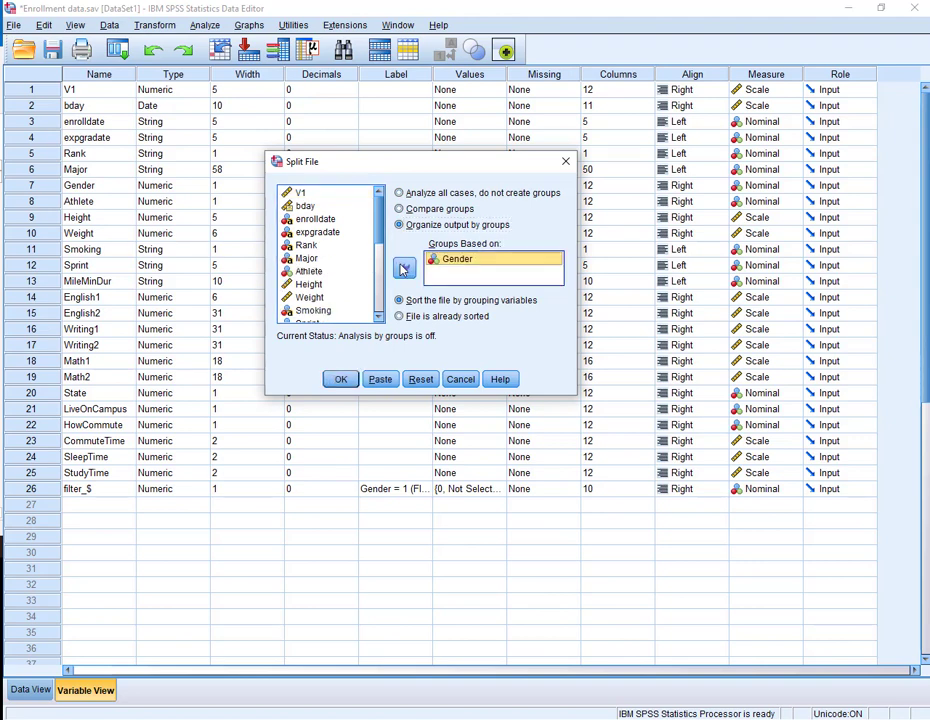
left_click(345, 380)
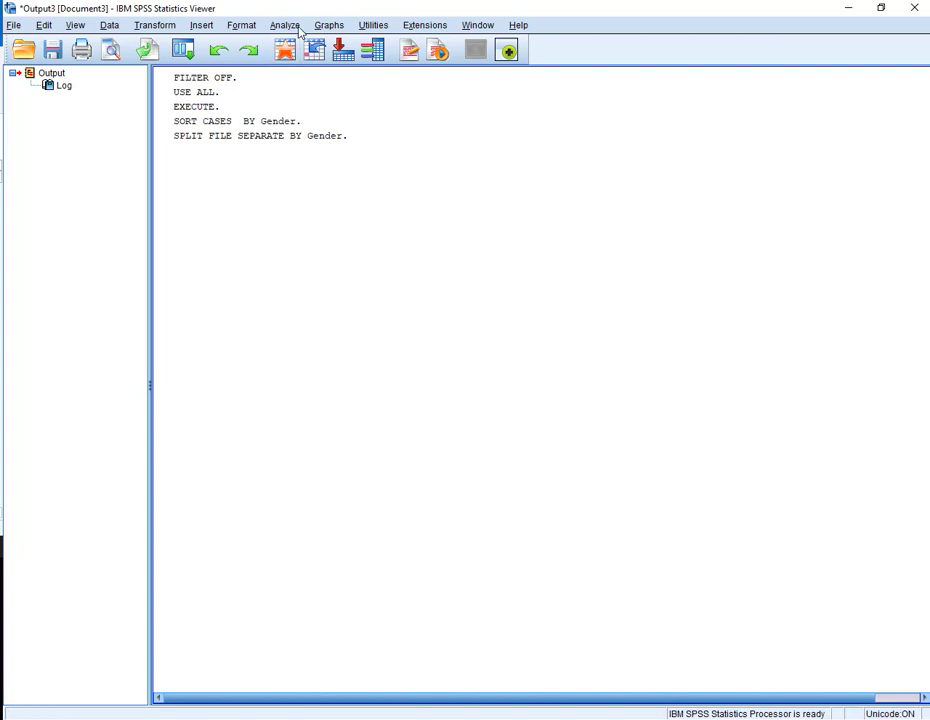
Run Descriptives with Math1 as the only variable
left_click(284, 25)
mouse_move(305, 62)
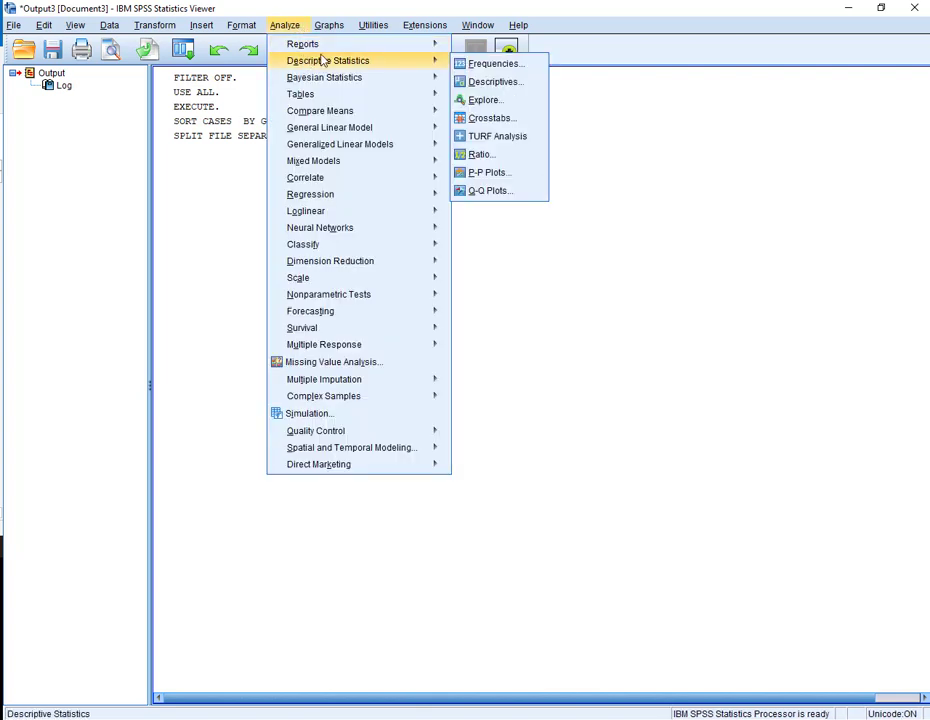
left_click(482, 82)
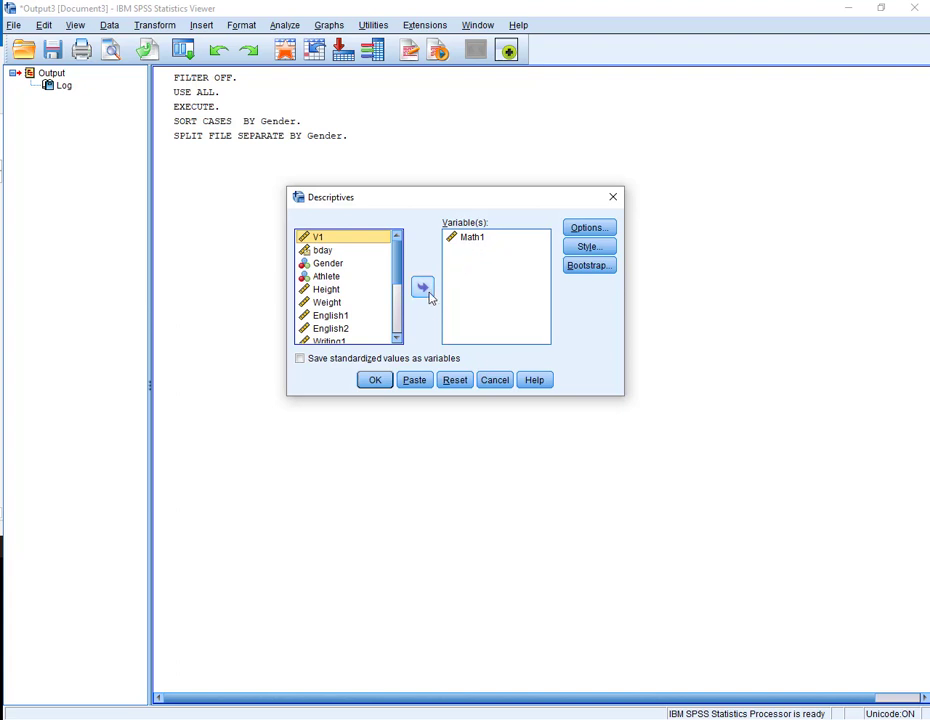
left_click(455, 381)
scroll(363, 298, "down", 3)
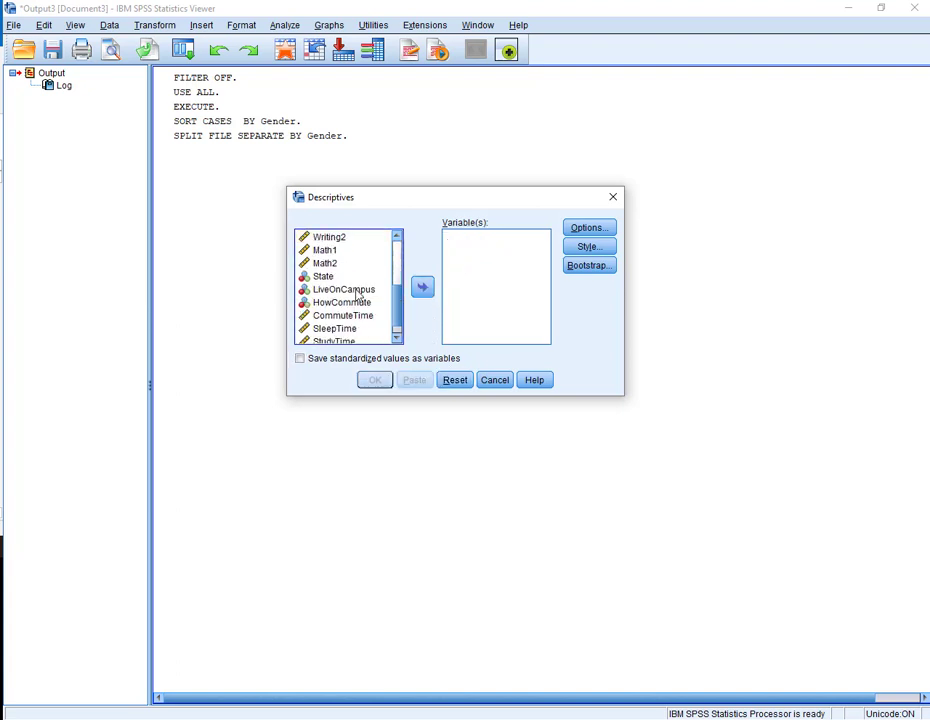
left_click(343, 251)
left_click(424, 288)
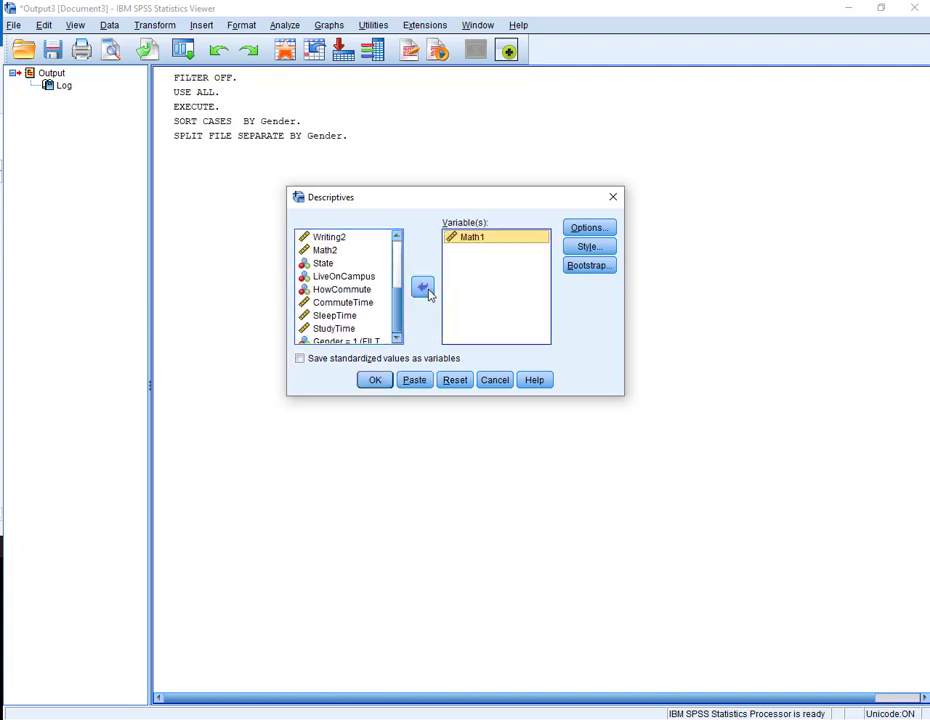
left_click(377, 381)
left_click(531, 338)
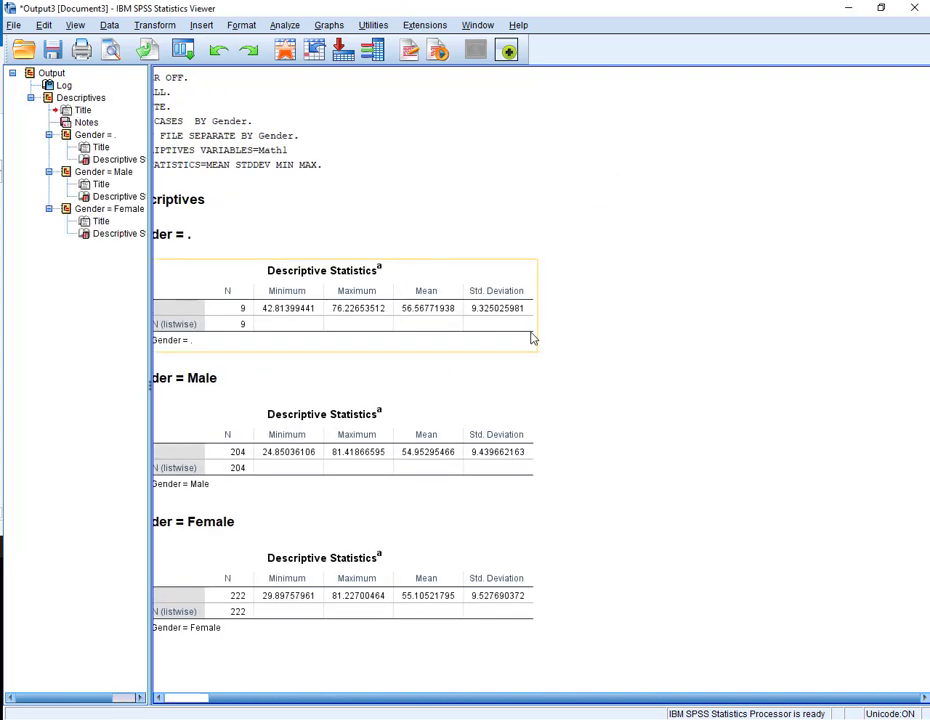
left_click(237, 240)
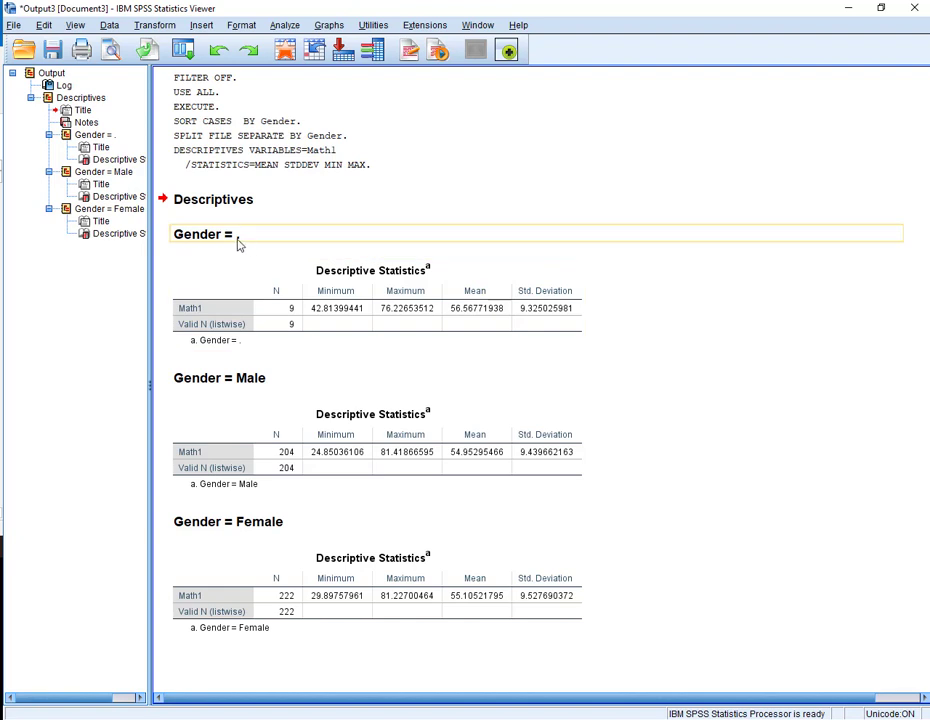
left_click(266, 318)
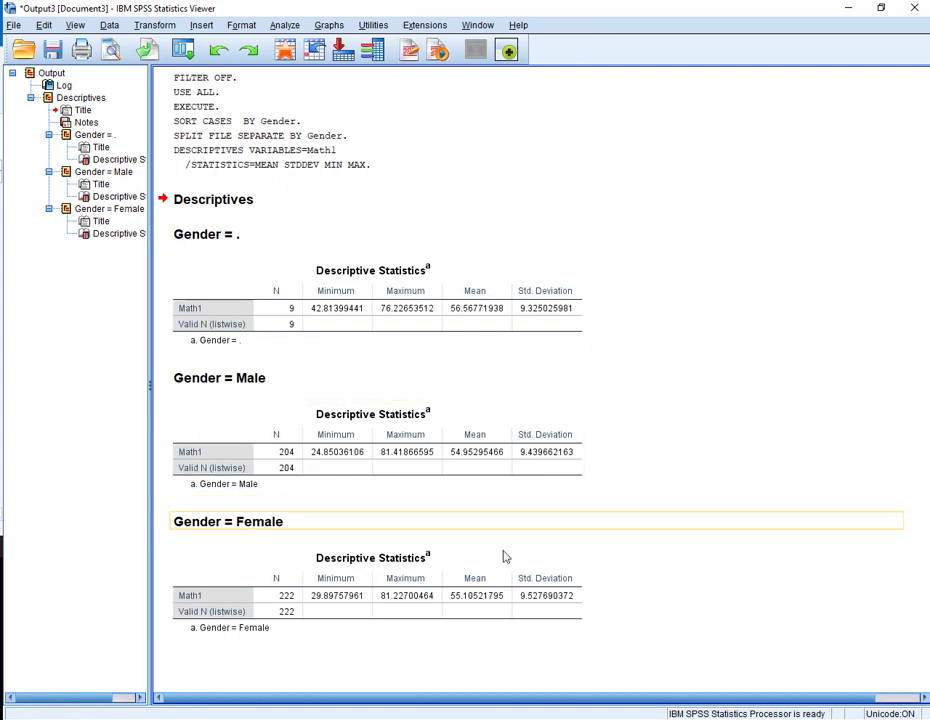
Copy the Descriptive Statistics table for males and paste it below task 1 in the Word homework document
left_click(355, 719)
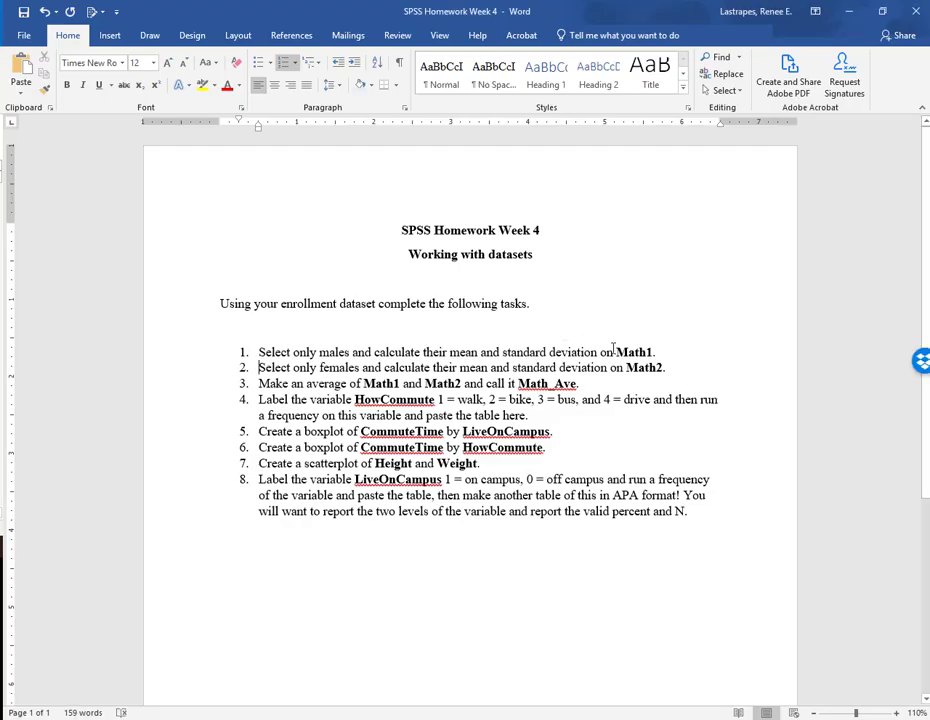
left_click(370, 719)
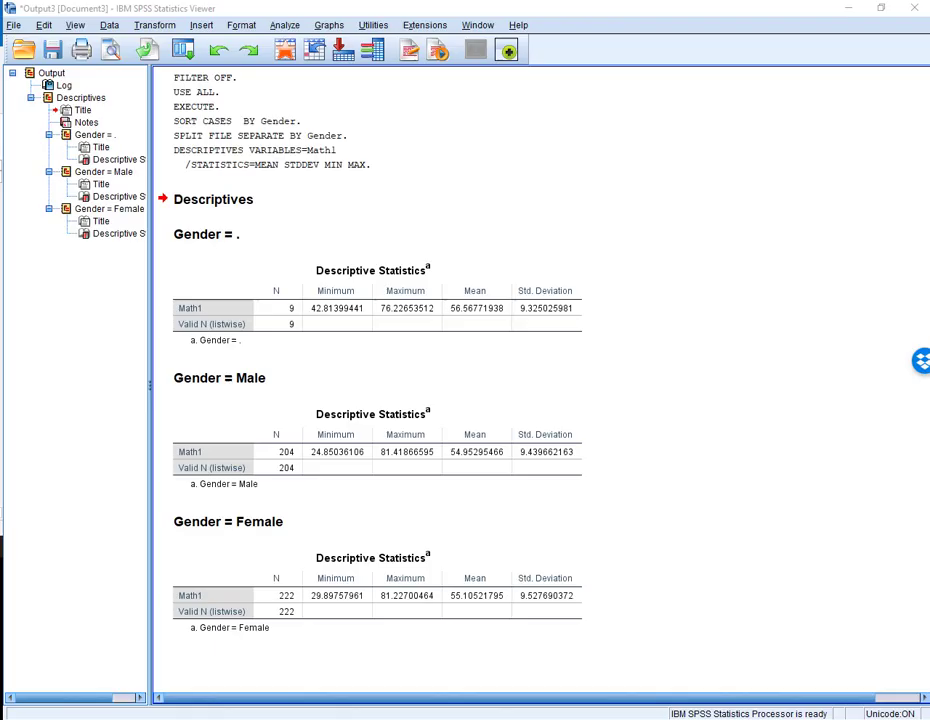
left_click(376, 444)
right_click(376, 438)
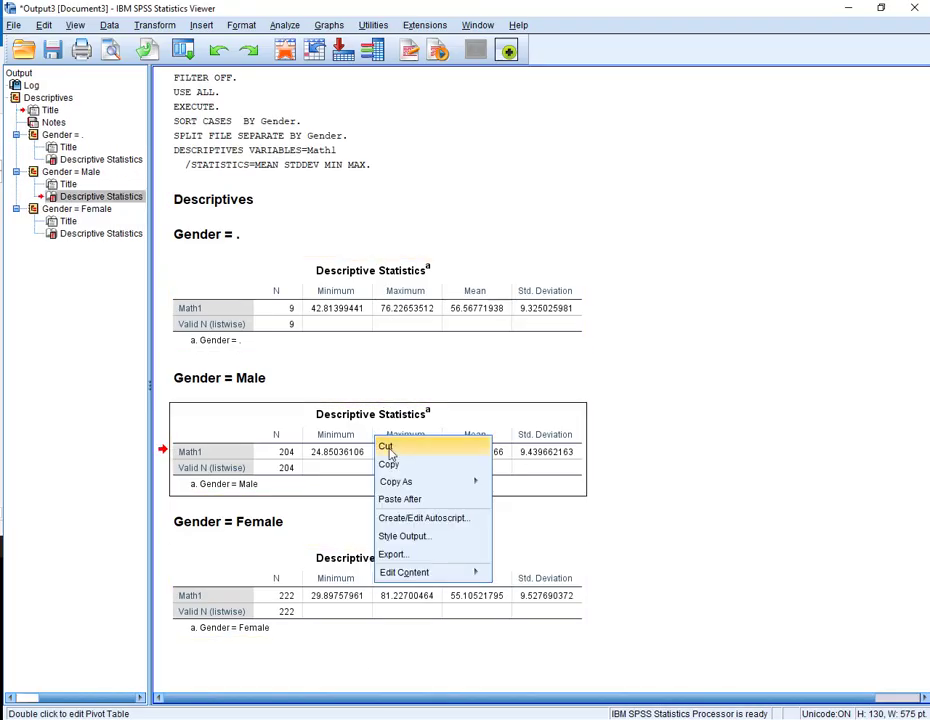
left_click(393, 466)
left_click(349, 716)
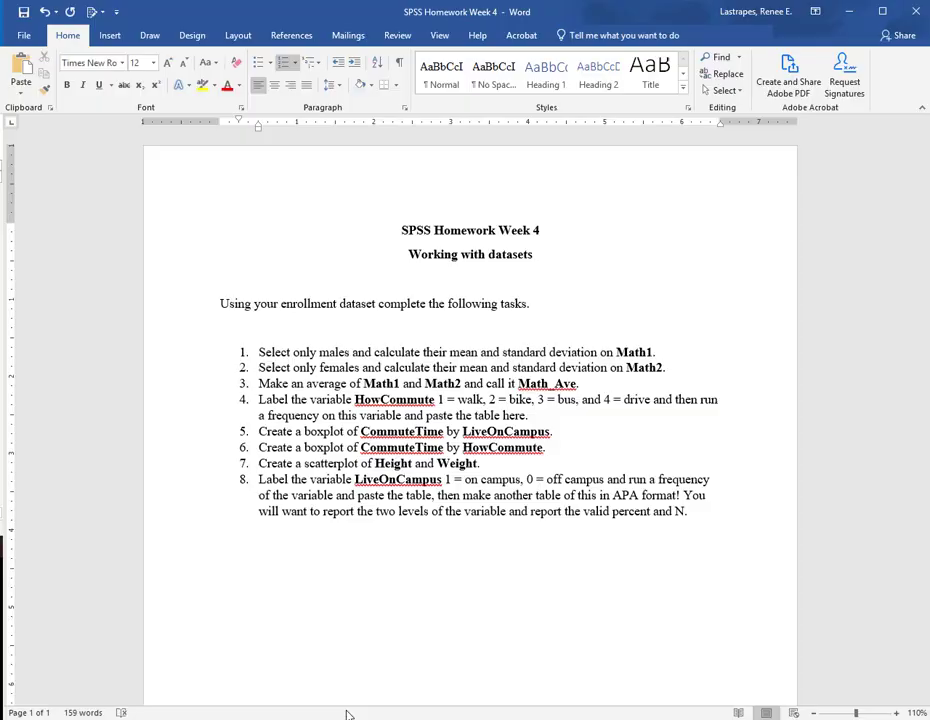
left_click(656, 354)
key("Return")
key("Return")
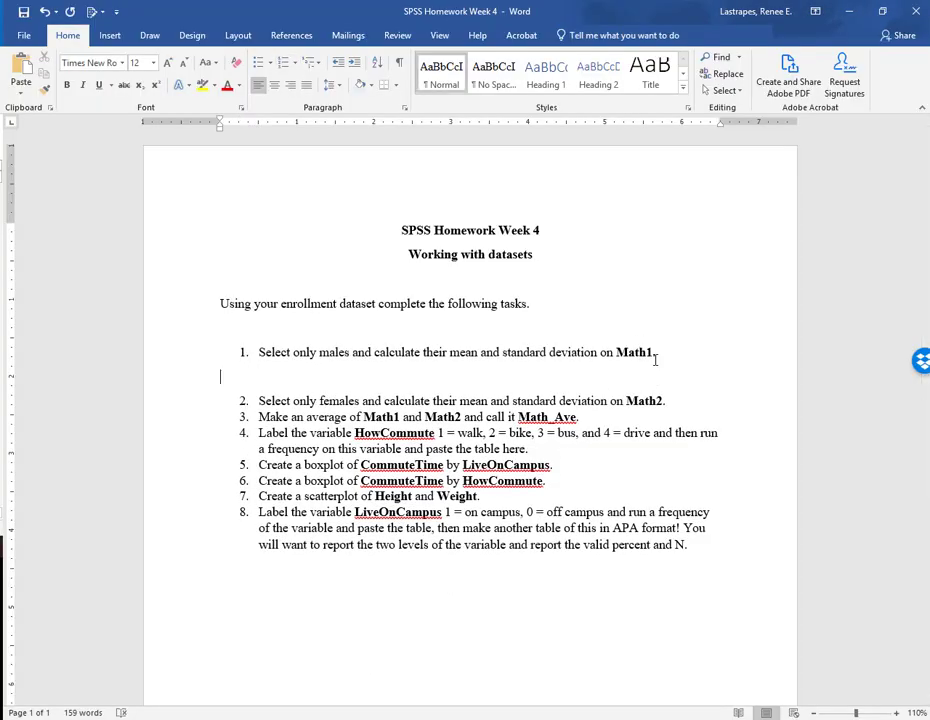
key("ctrl+v")
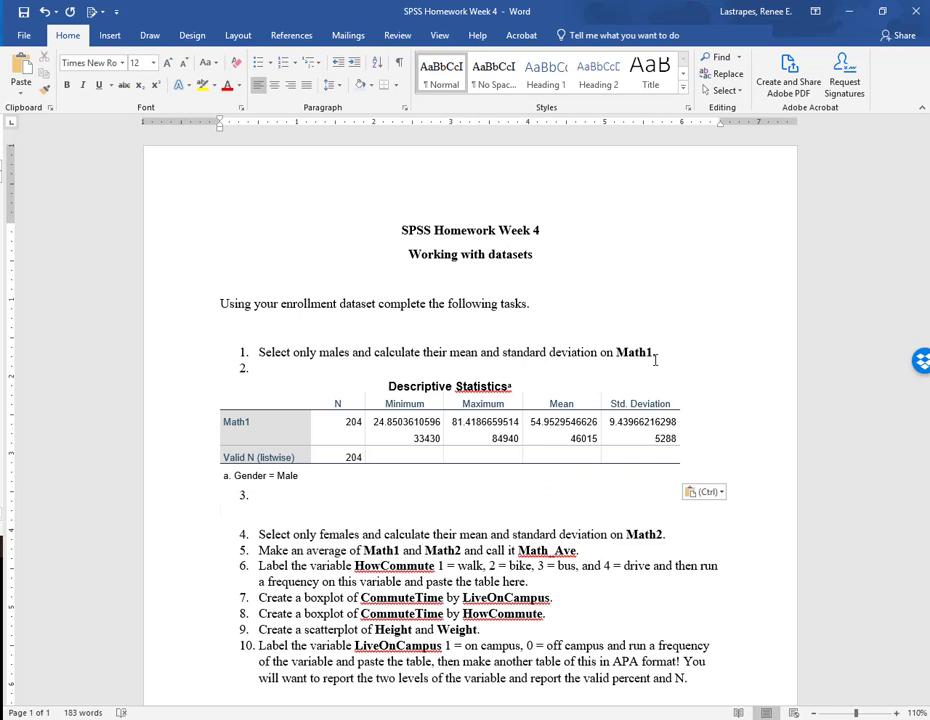
Remove the stray list numbers above and below the pasted table
left_click(259, 368)
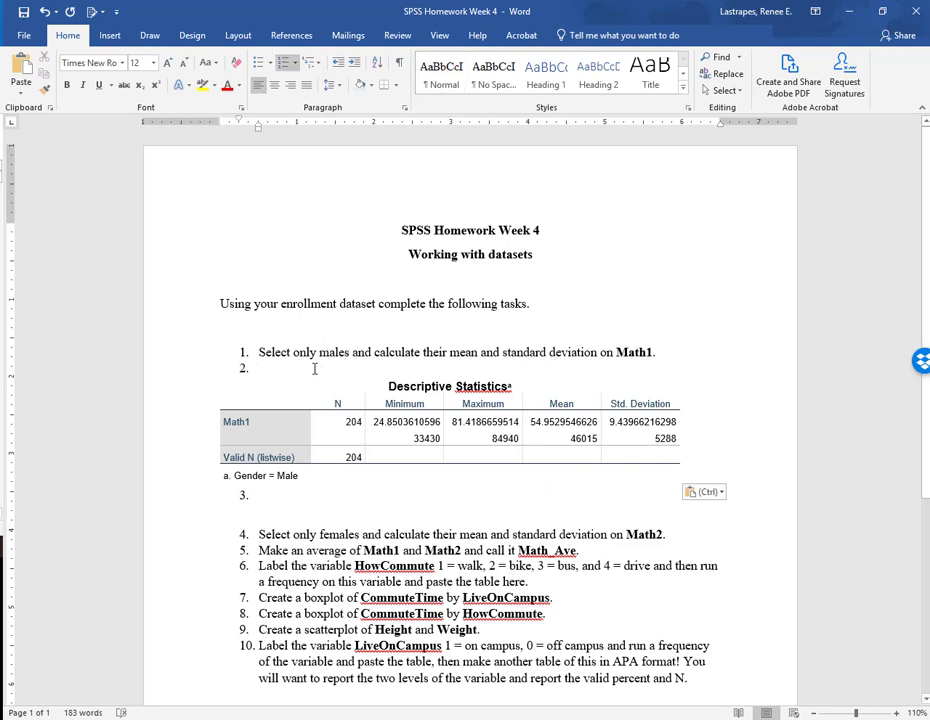
key("BackSpace")
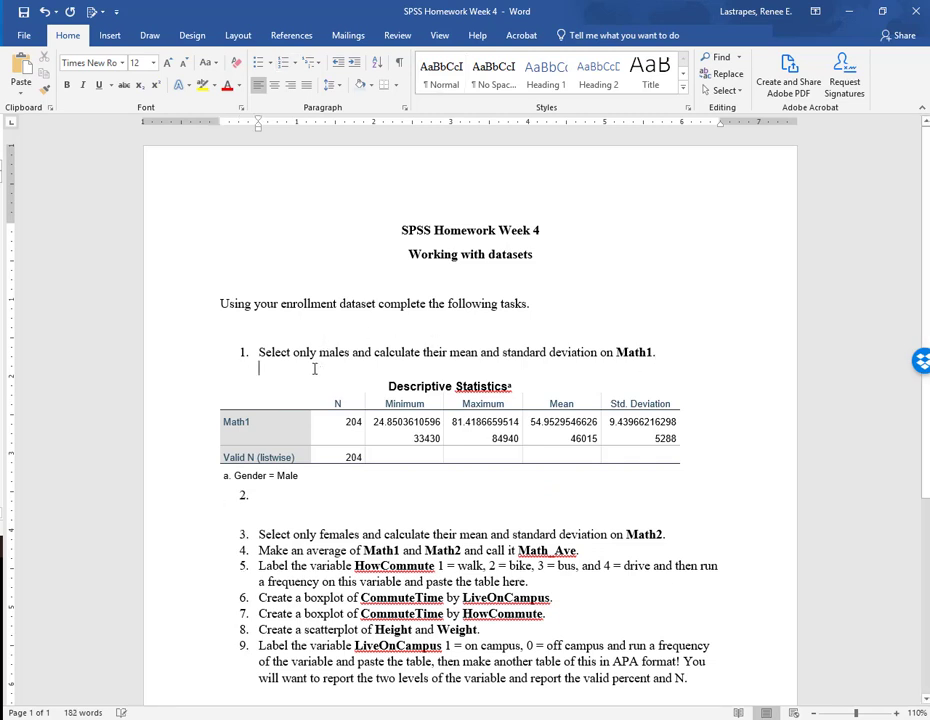
left_click(264, 495)
key("BackSpace")
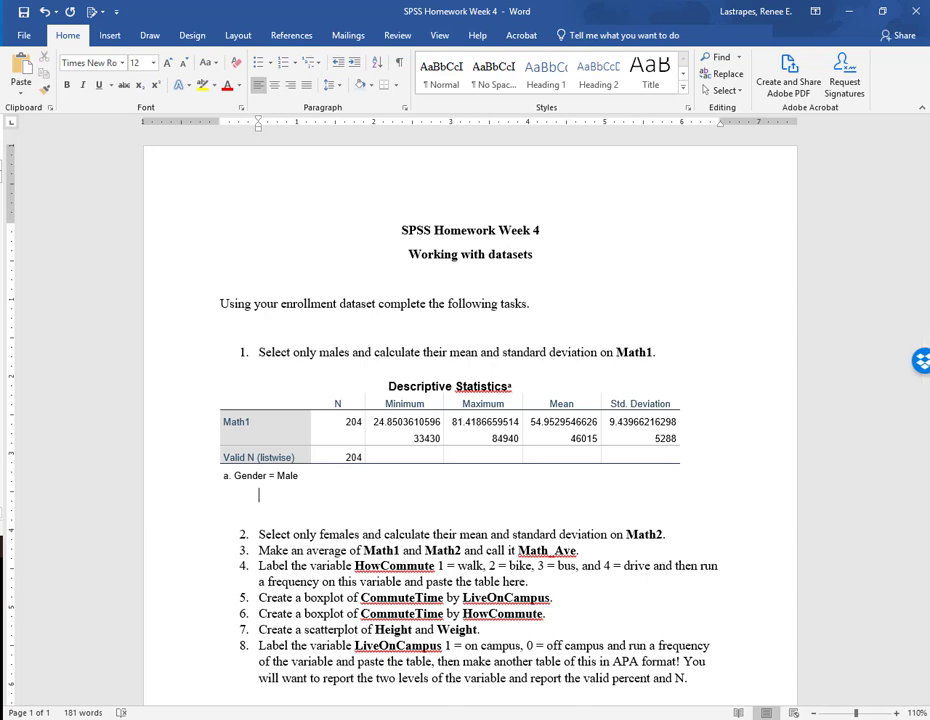
Switch back to the SPSS Viewer and reset Split File so that all cases are analyzed without groups
left_click(292, 686)
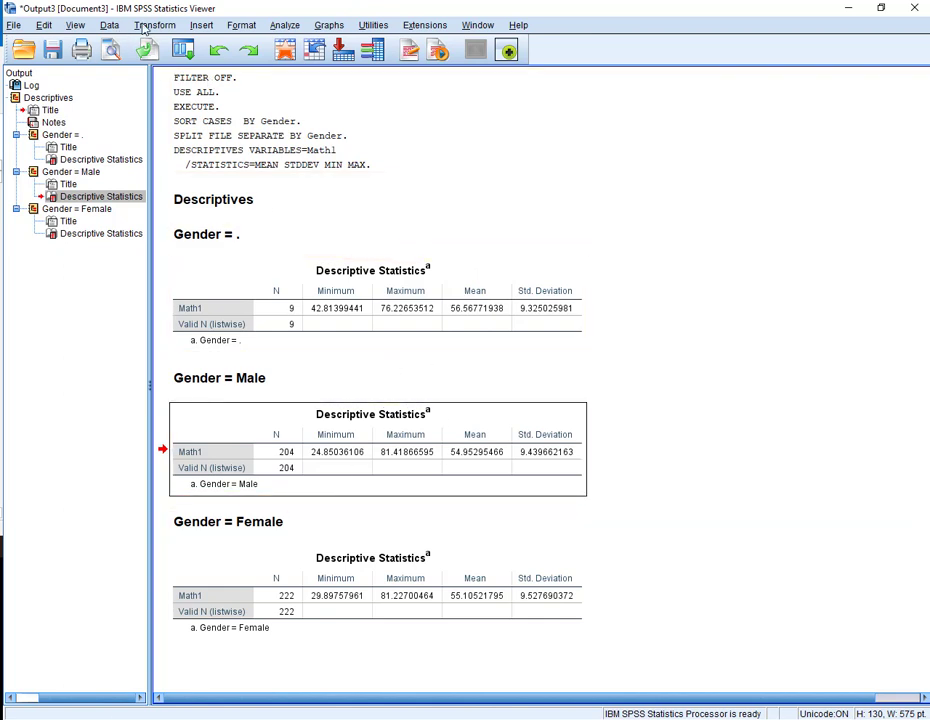
left_click(108, 24)
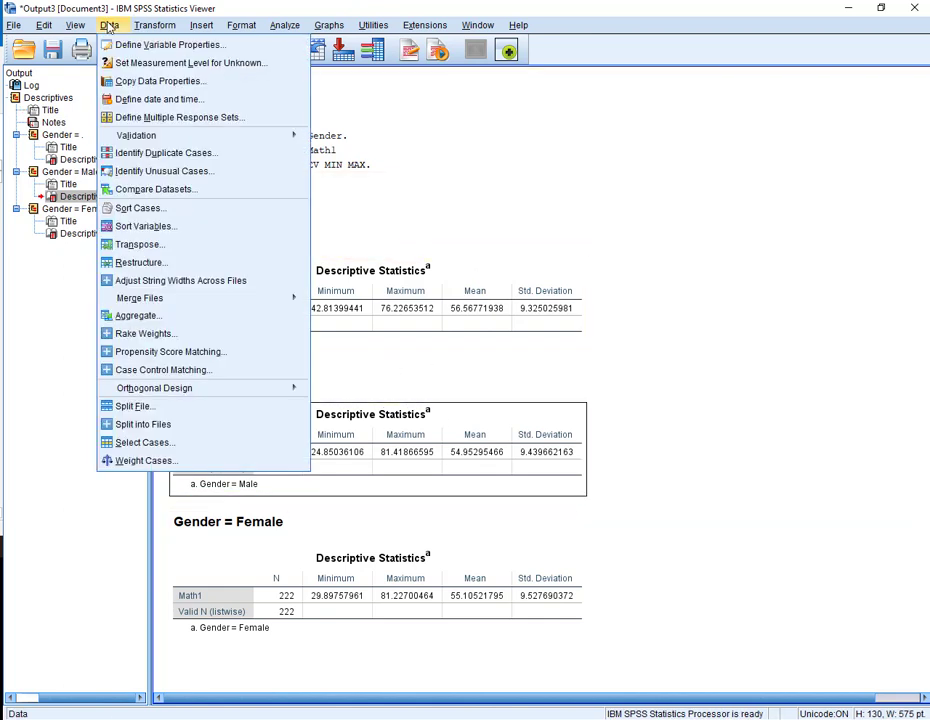
left_click(148, 414)
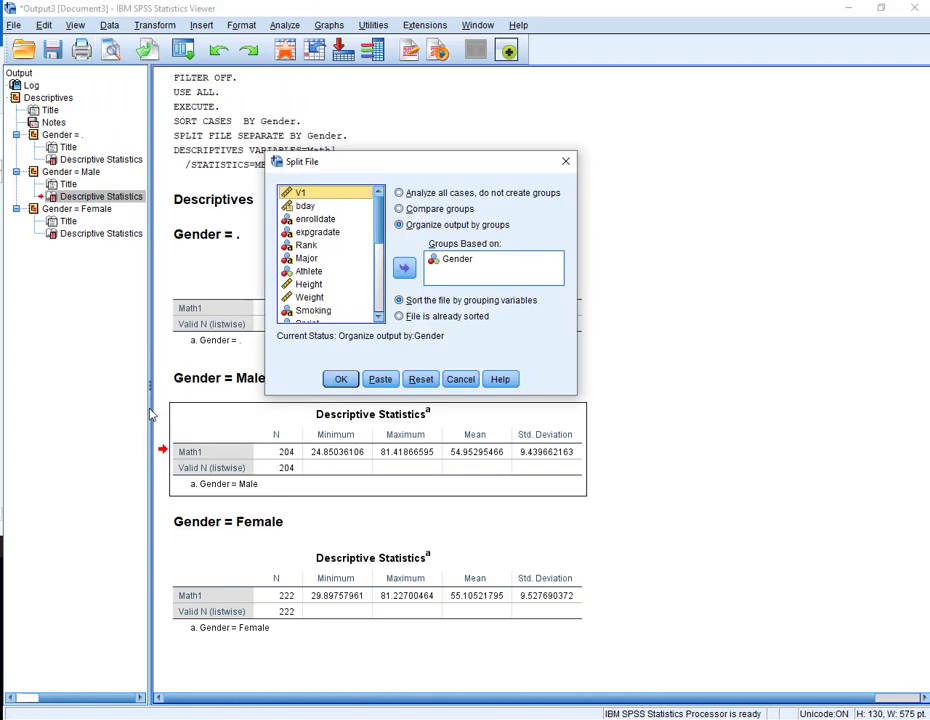
left_click(420, 382)
left_click(341, 379)
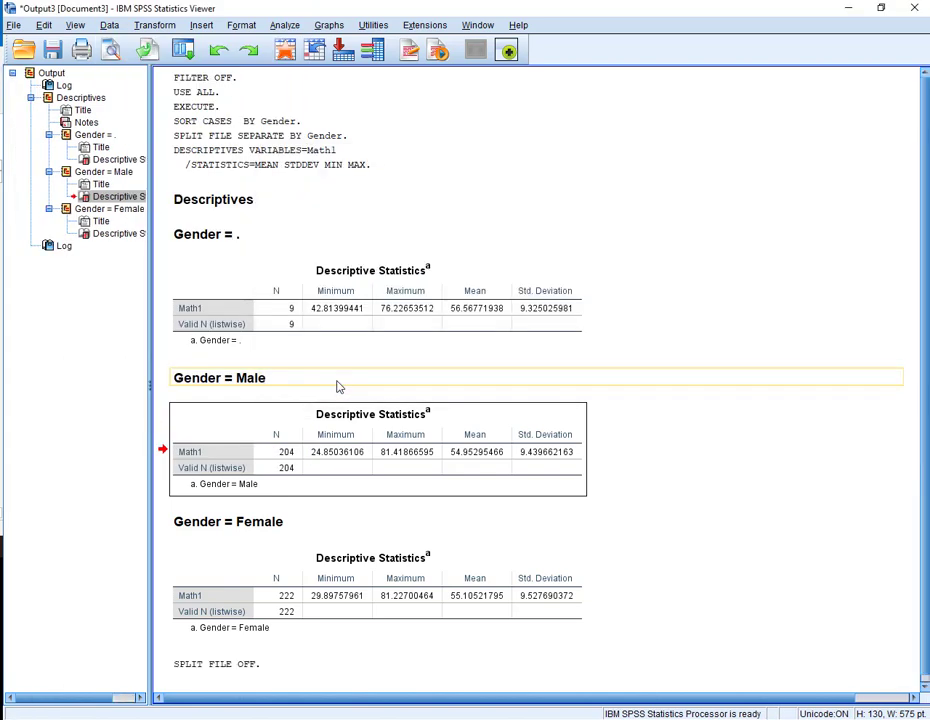
left_click(405, 494)
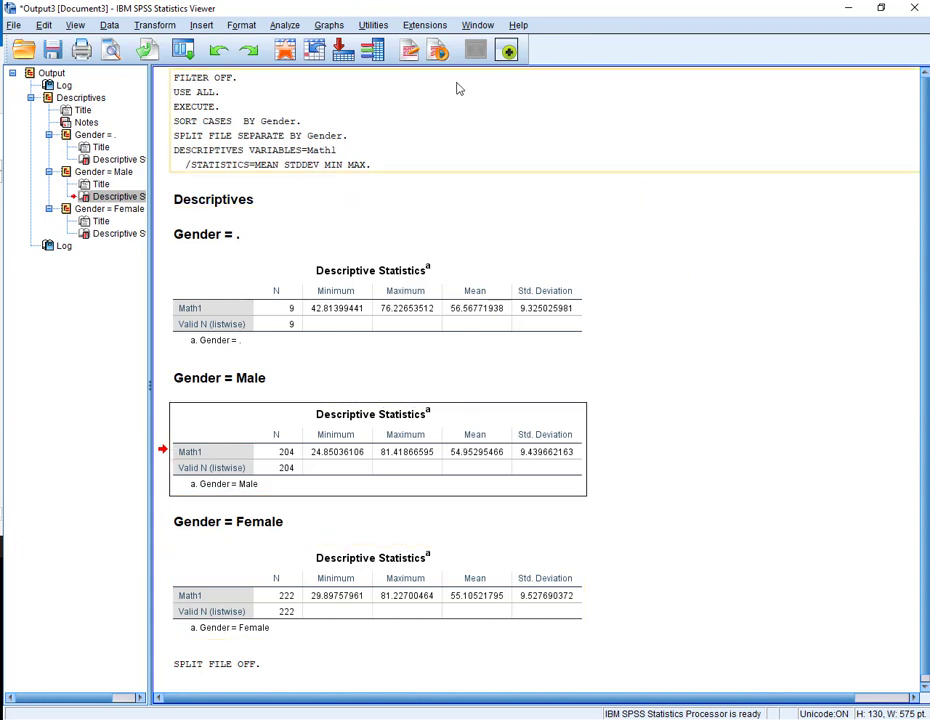
Filter the dataset with Select Cases to females only, using the condition Gender = 1 and filtering out unselected cases
left_click(107, 26)
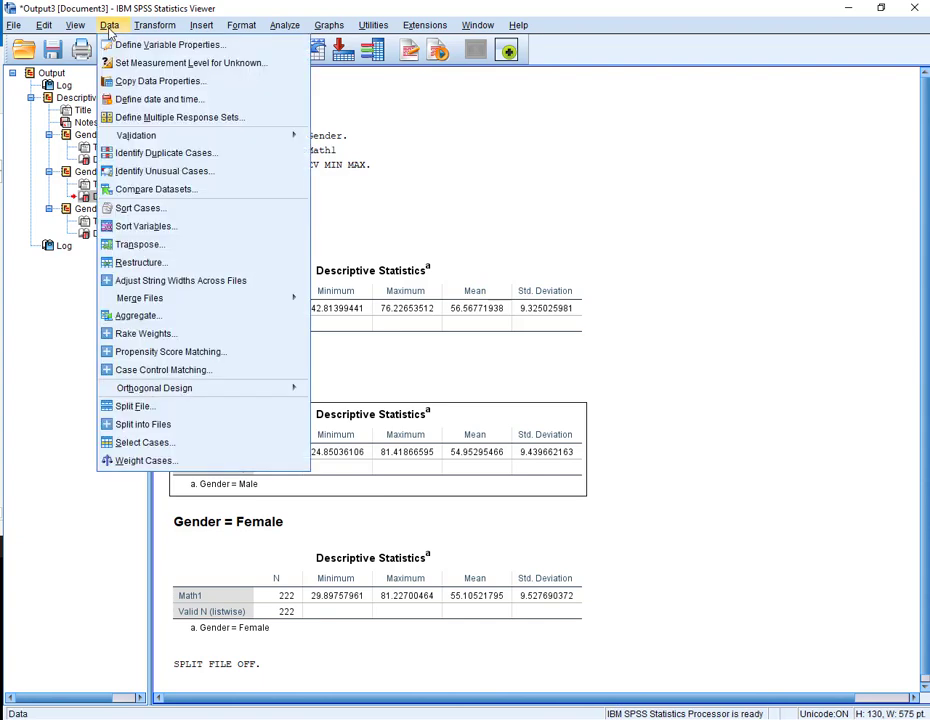
left_click(145, 447)
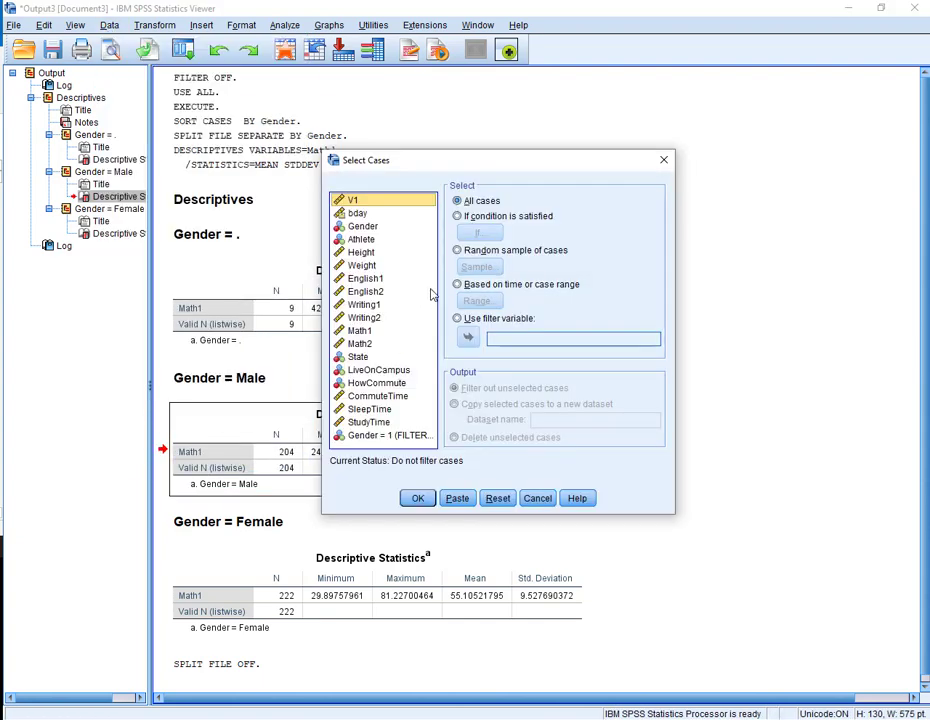
left_click(457, 217)
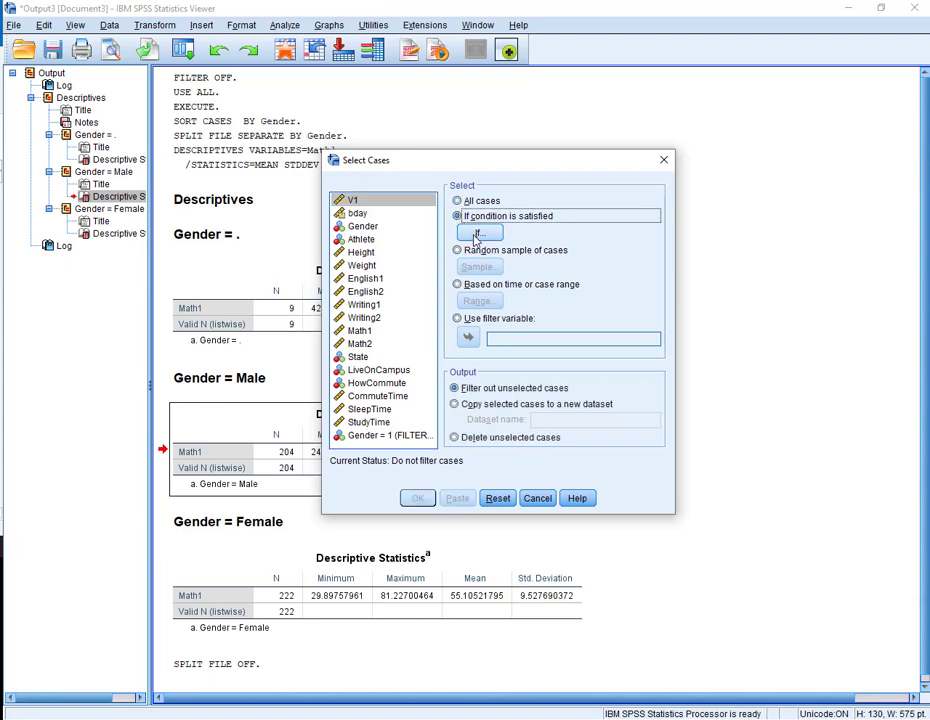
left_click(478, 233)
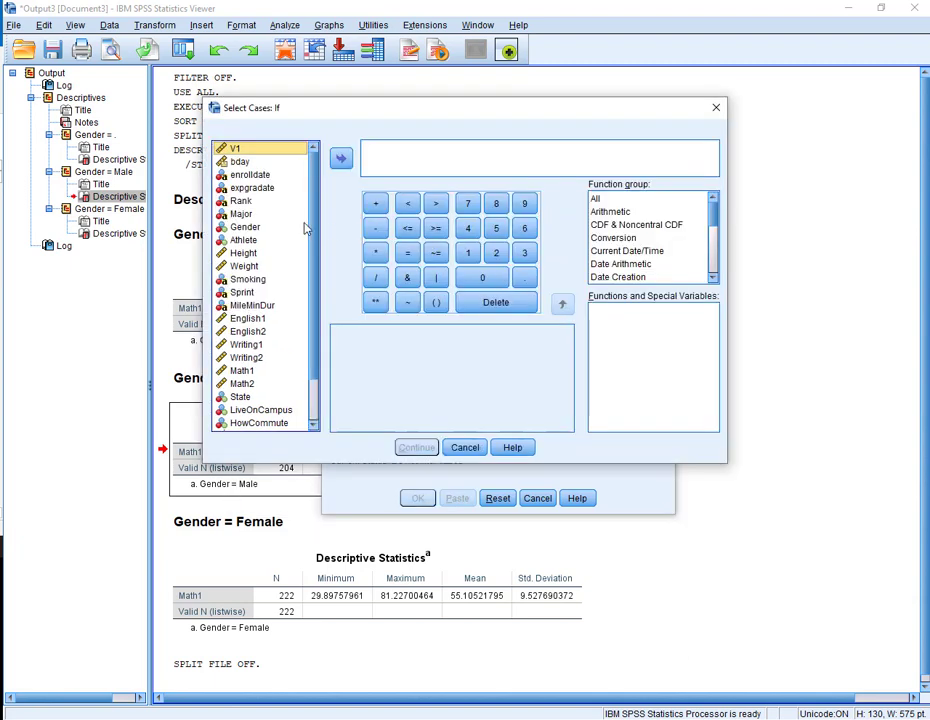
left_click(262, 227)
left_click(340, 158)
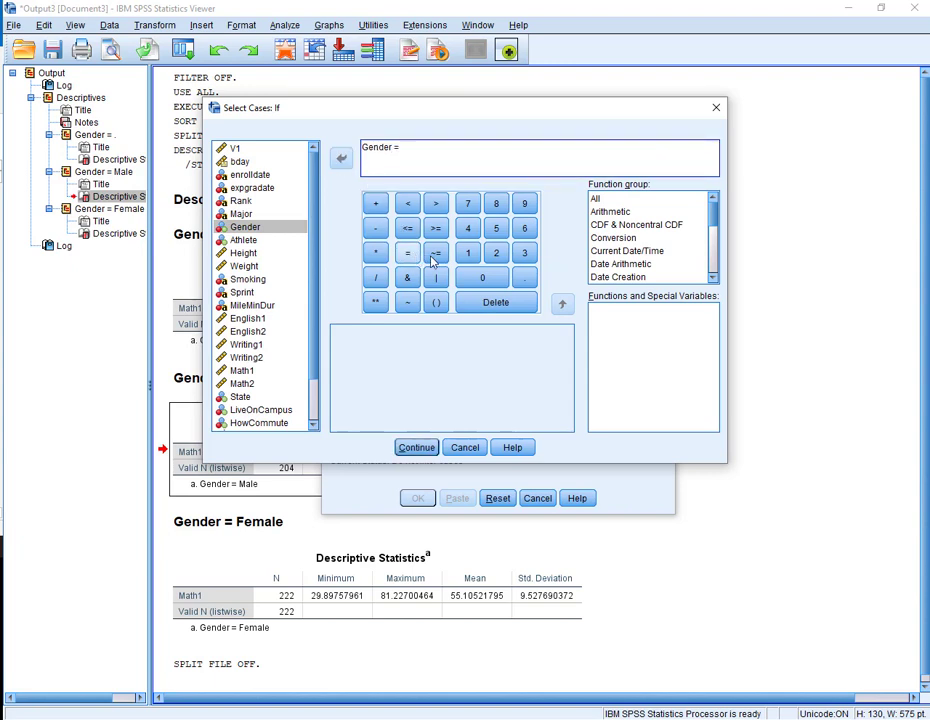
left_click(468, 254)
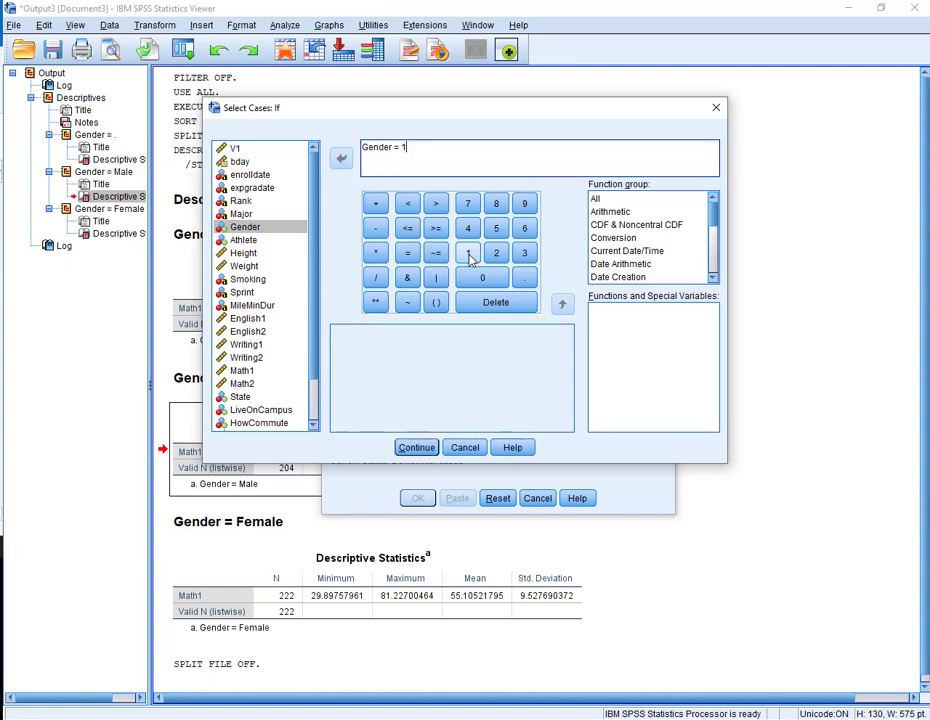
left_click(416, 449)
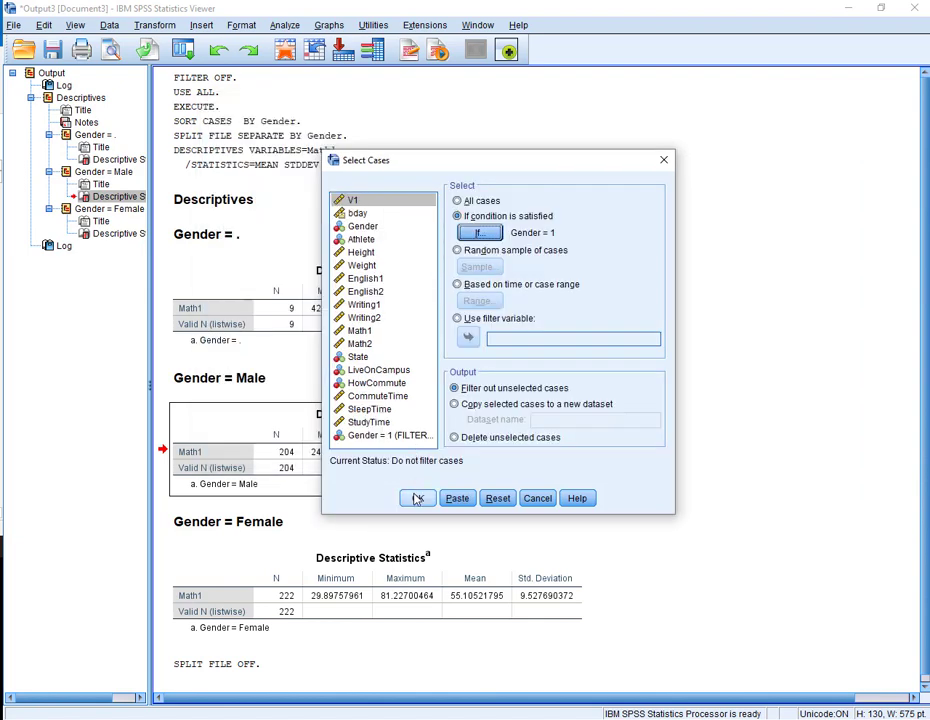
left_click(417, 498)
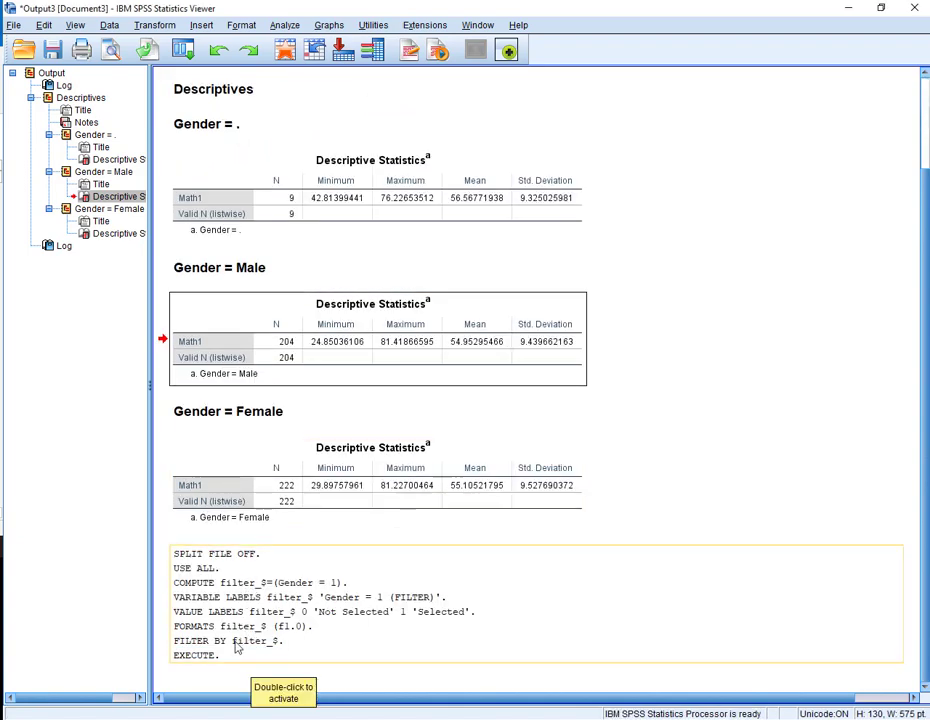
Examine the Gender column and row numbers in the Data Editor's Data View to check which cases the filter excludes
left_click(284, 52)
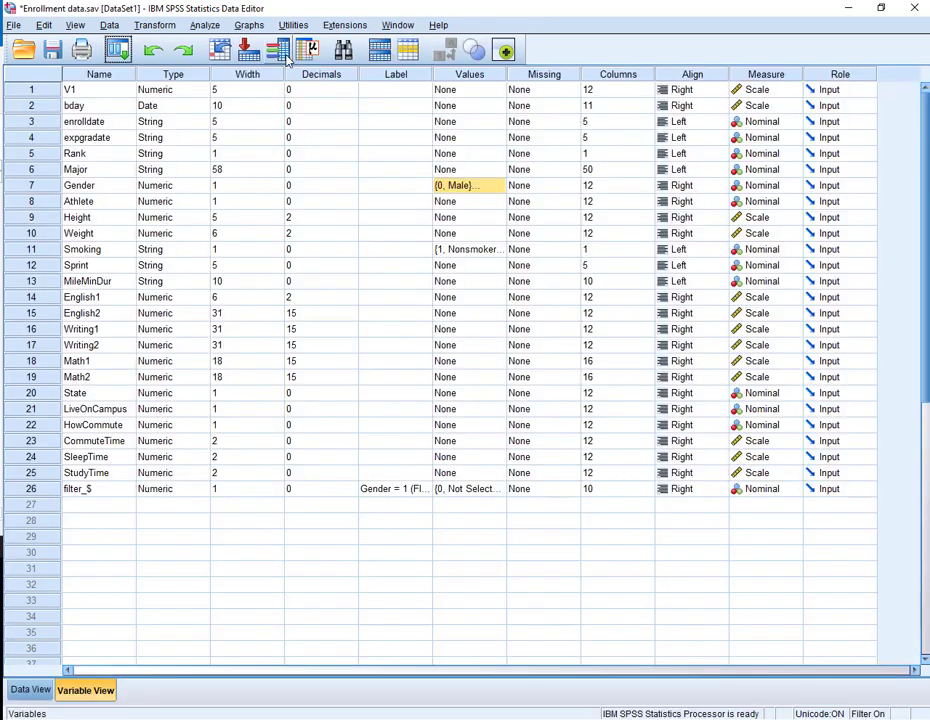
double_click(45, 188)
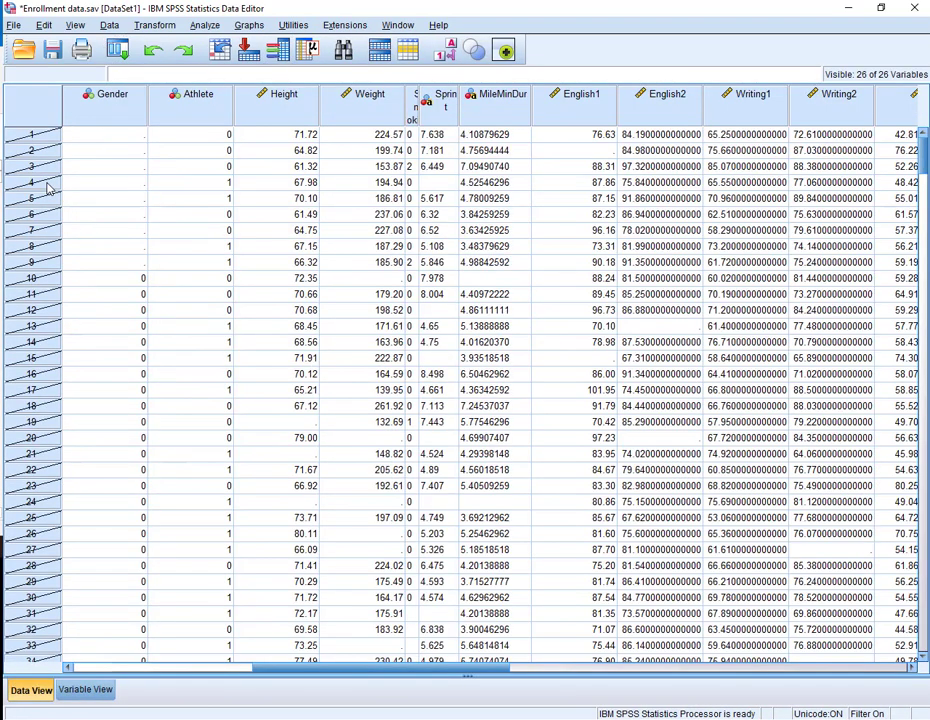
scroll(50, 190, "down", 11)
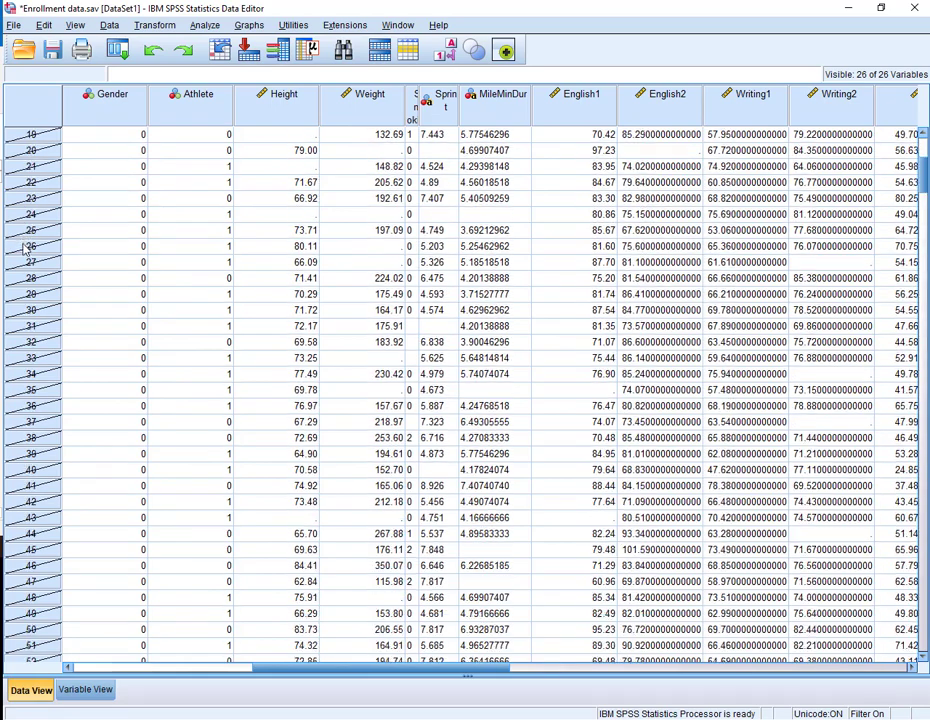
scroll(25, 250, "down", 20)
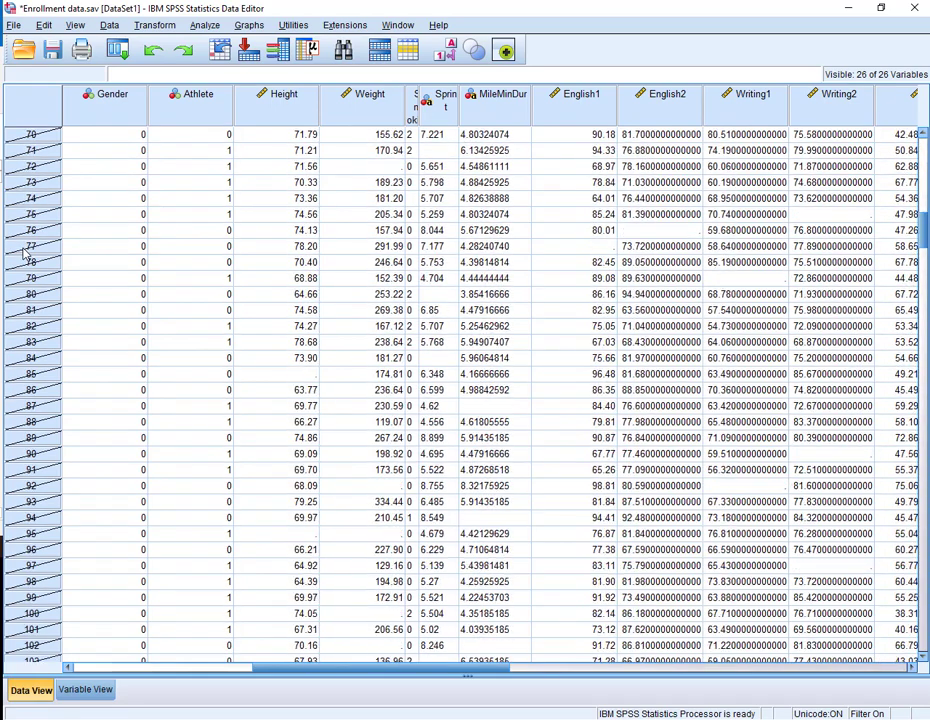
scroll(25, 254, "down", 20)
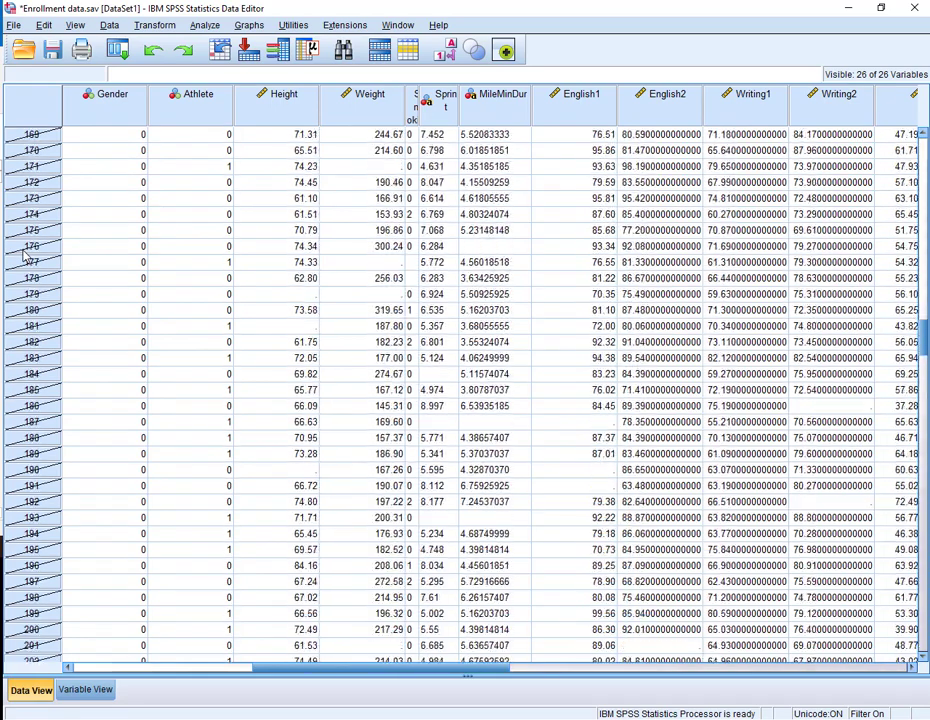
scroll(25, 254, "down", 8)
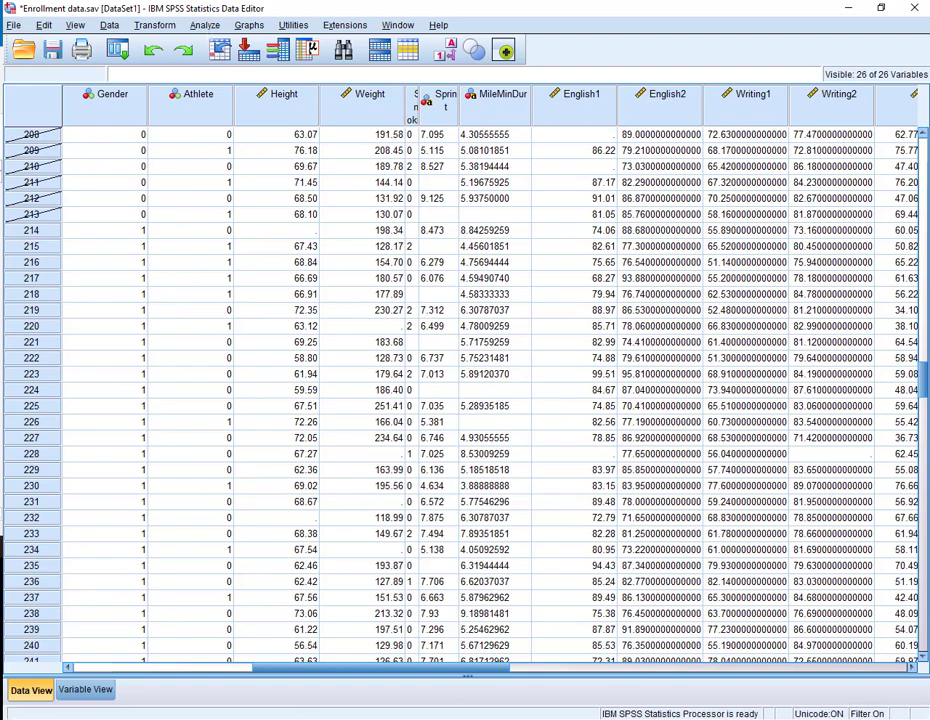
Check task 2 in the Word homework document and, back in the SPSS Viewer, run Descriptives with Math2 replacing Math1
key("alt+Tab")
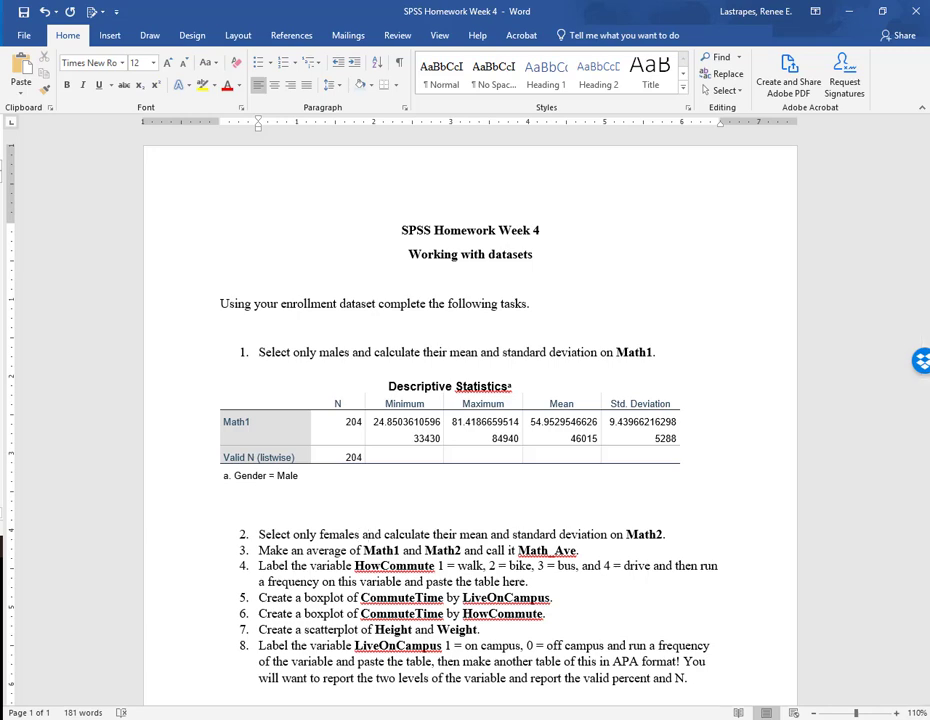
mouse_move(228, 716)
left_click(262, 635)
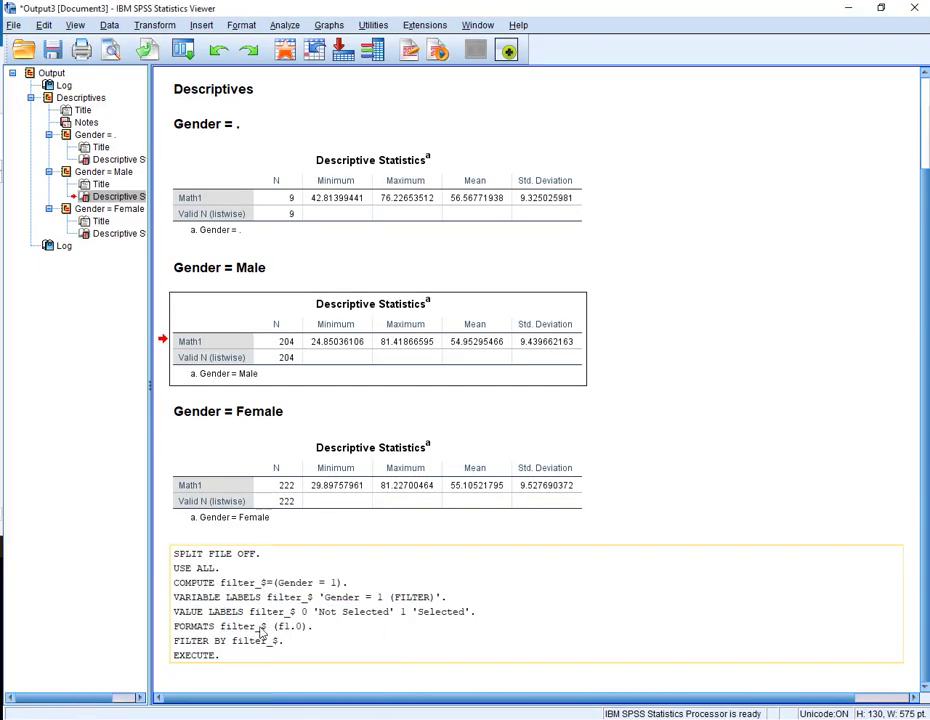
left_click(284, 25)
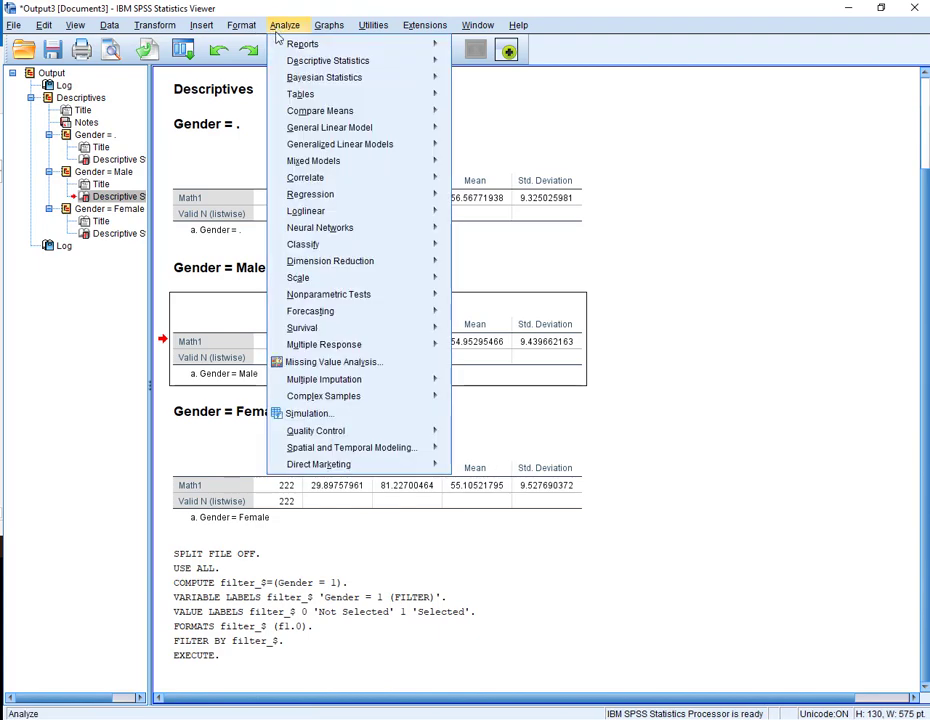
mouse_move(440, 63)
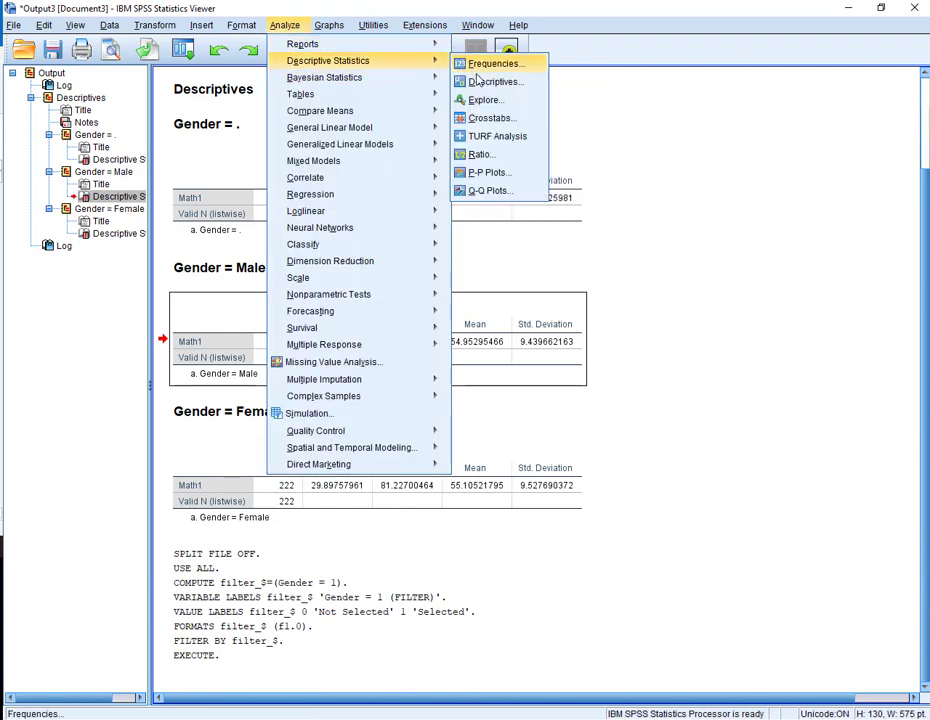
left_click(478, 81)
left_click(470, 238)
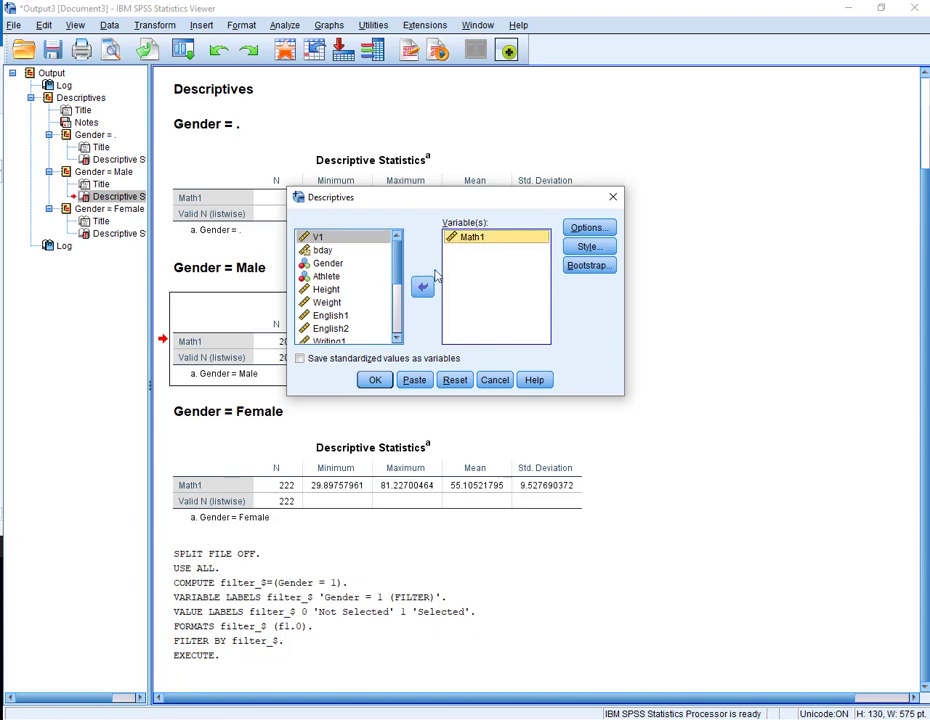
left_click(422, 287)
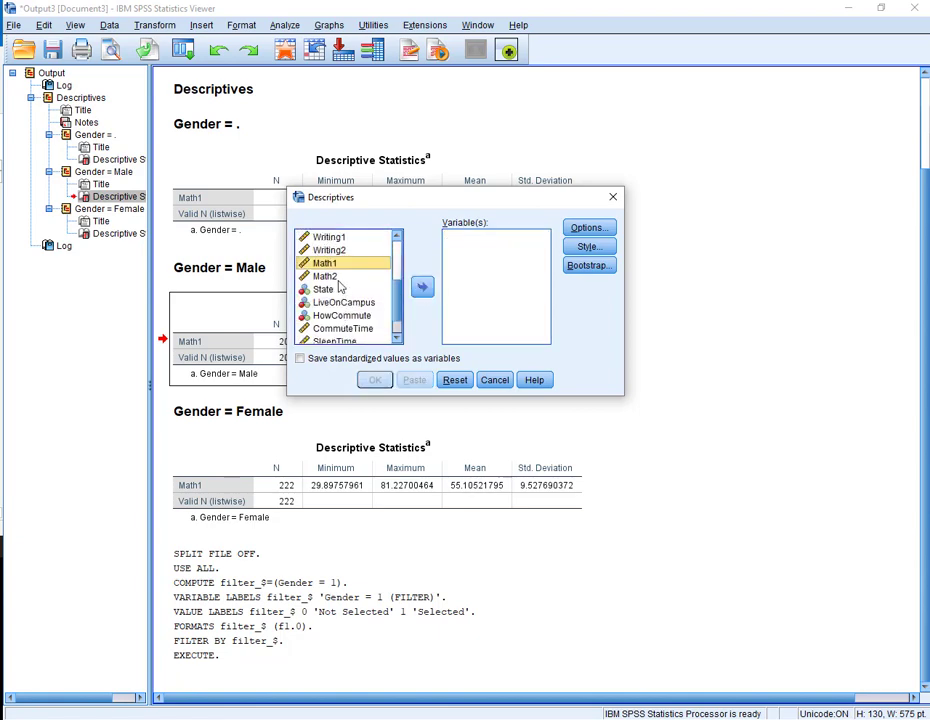
left_click(328, 276)
left_click(422, 287)
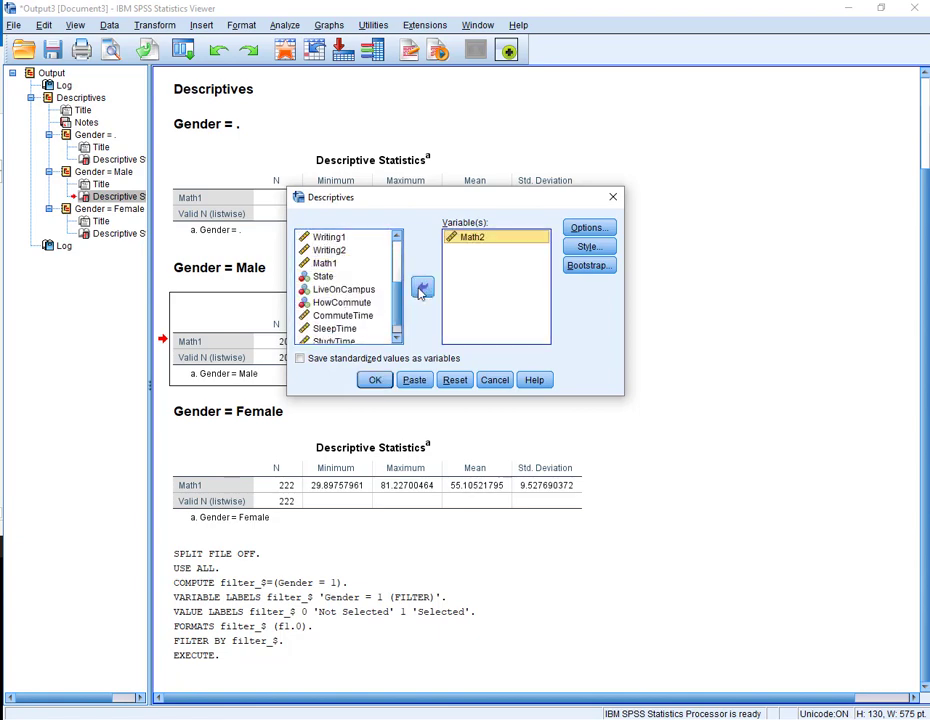
left_click(375, 380)
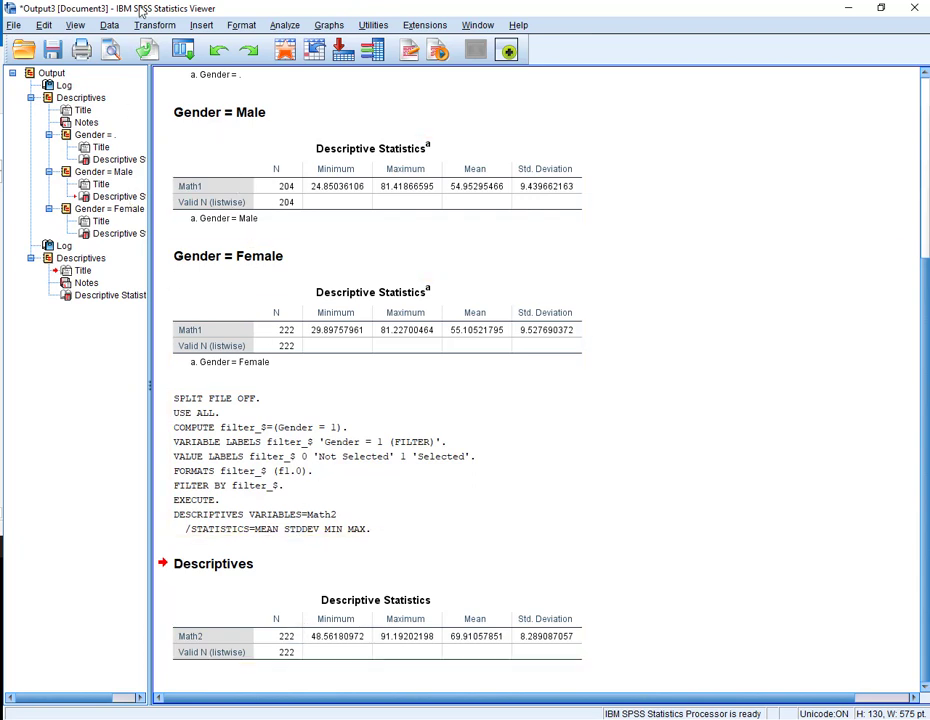
Reset Select Cases so that all cases are included again
left_click(107, 25)
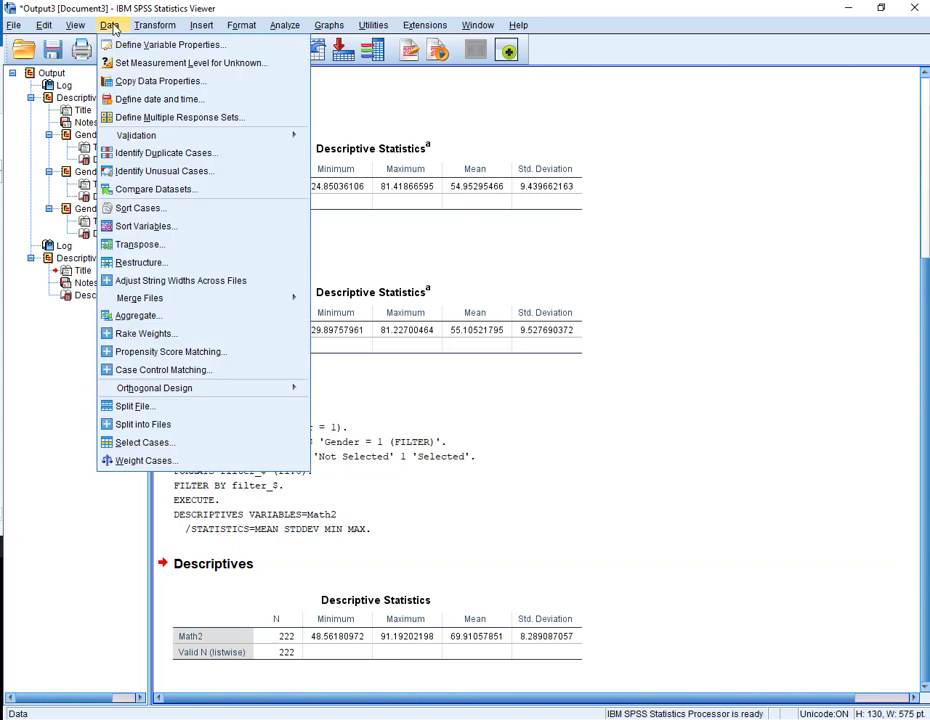
left_click(145, 442)
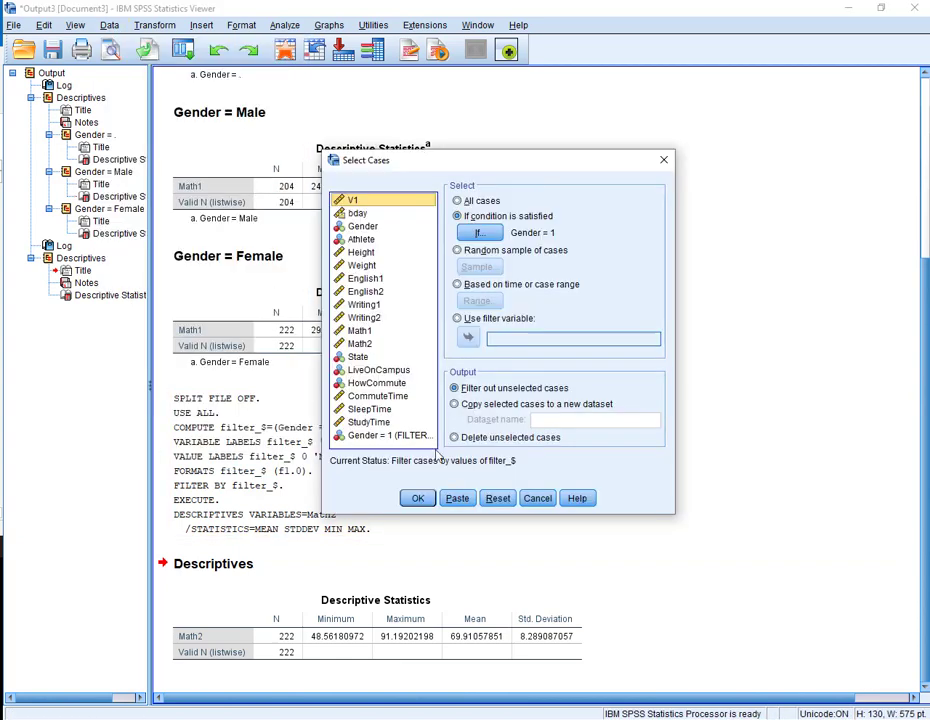
left_click(498, 499)
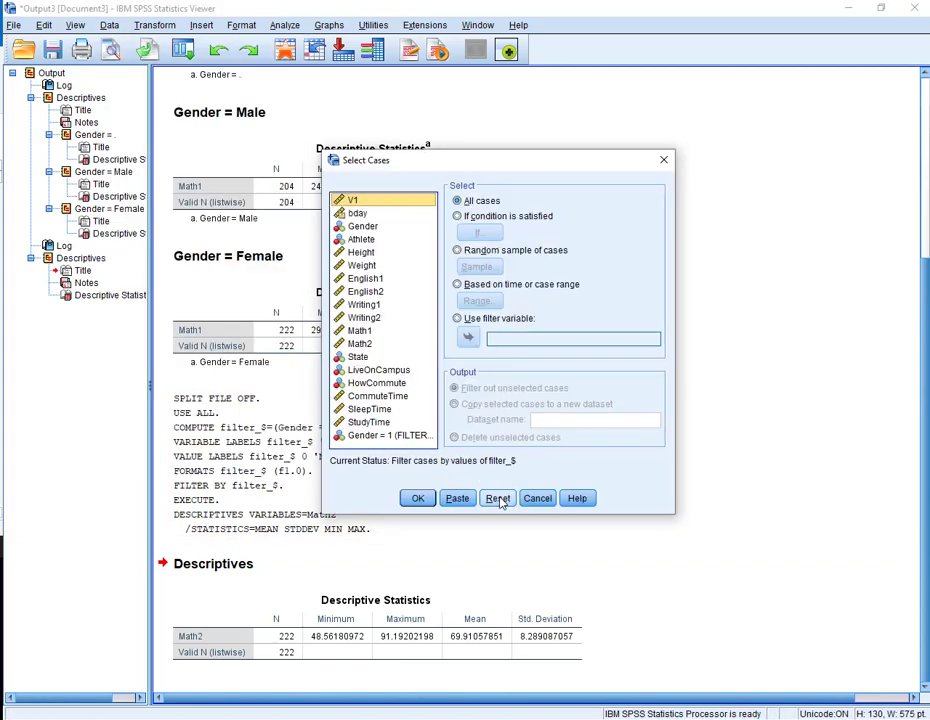
left_click(418, 498)
Examine the male and female rows in the Data Editor's Data View to check that no cases are still filtered out
scroll(418, 432, "up", 5)
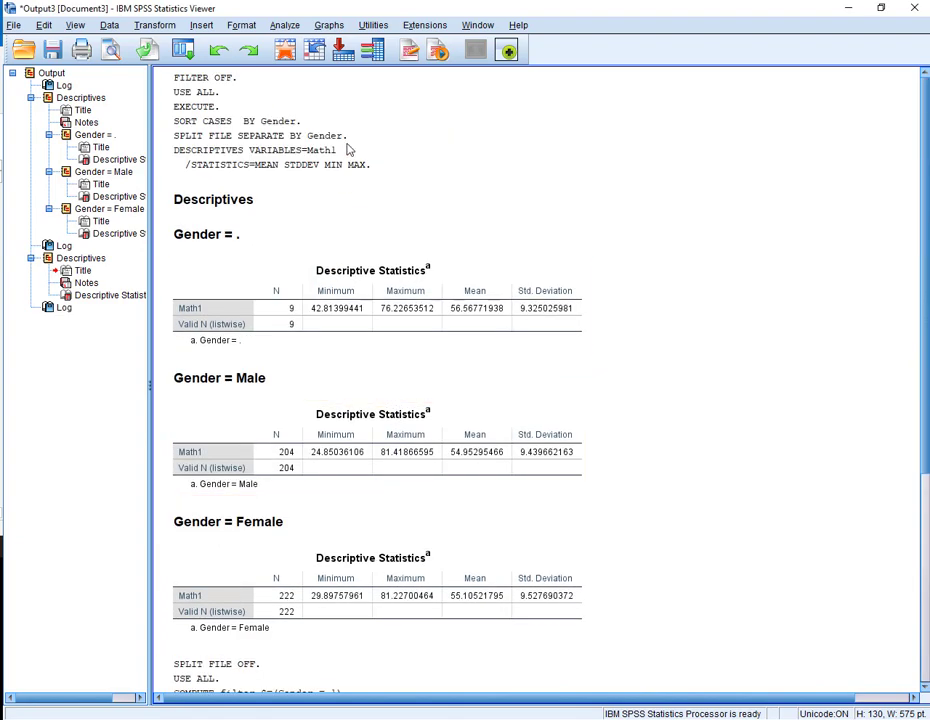
left_click(286, 52)
left_click(284, 54)
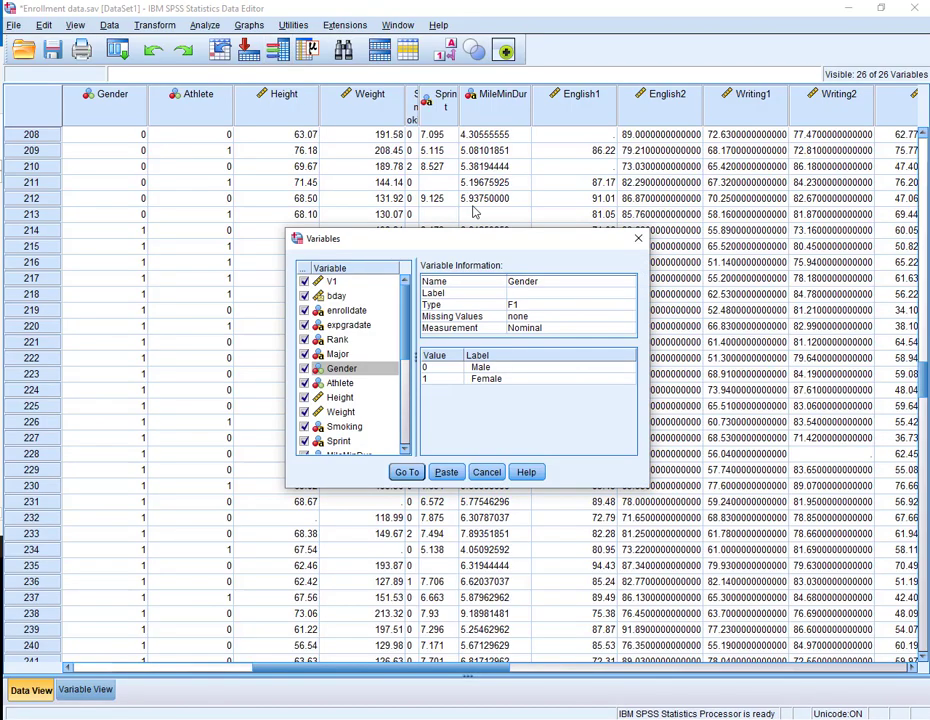
left_click(635, 241)
scroll(80, 230, "up", 15)
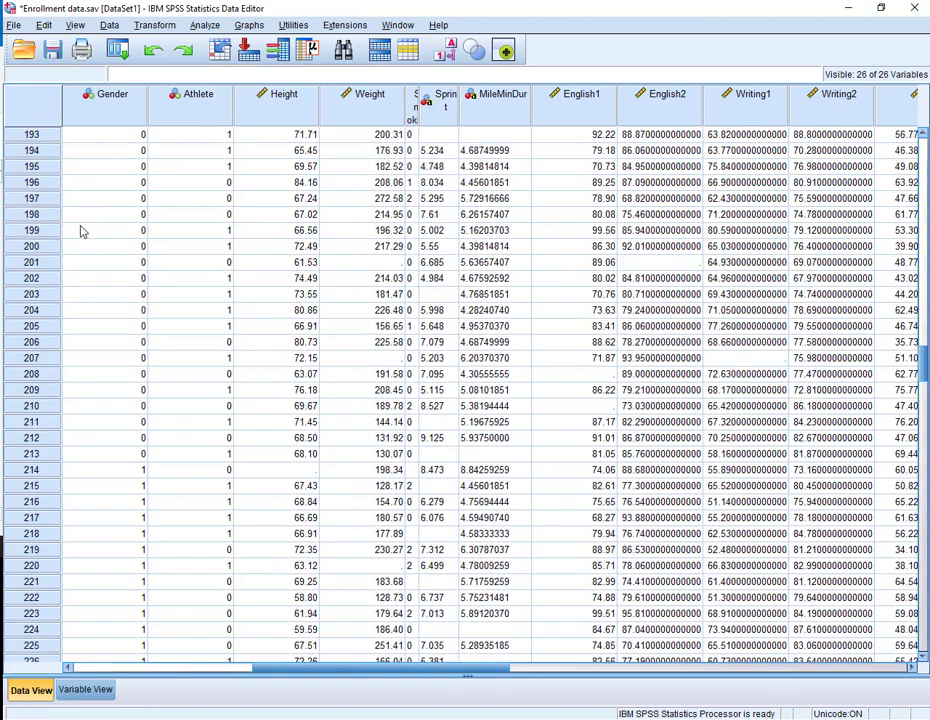
scroll(83, 236, "down", 14)
scroll(83, 236, "down", 2)
scroll(83, 236, "up", 7)
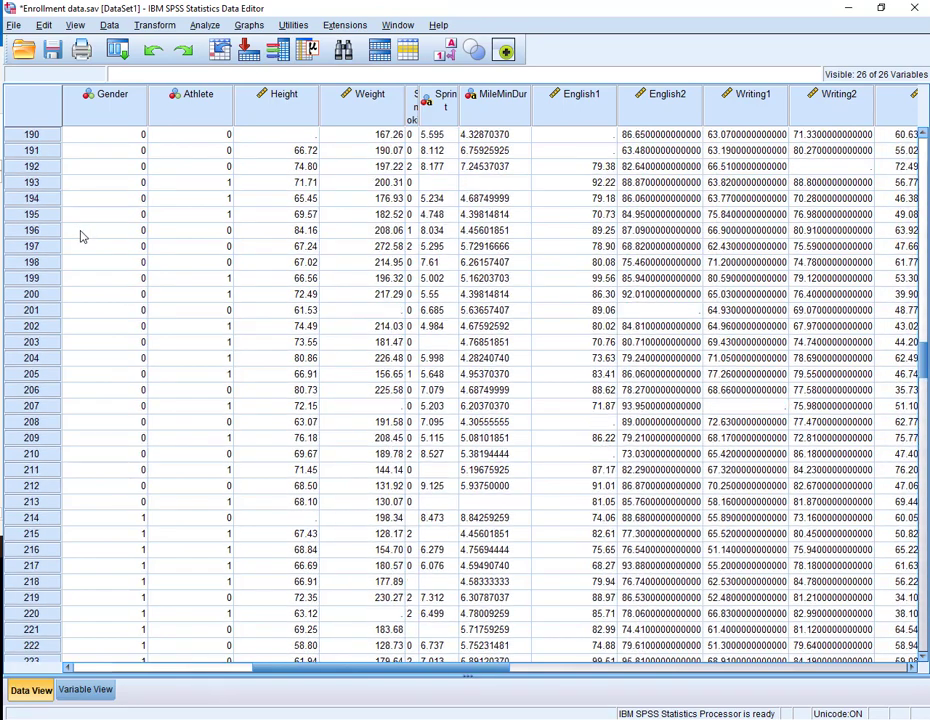
scroll(83, 236, "down", 4)
scroll(83, 236, "down", 4)
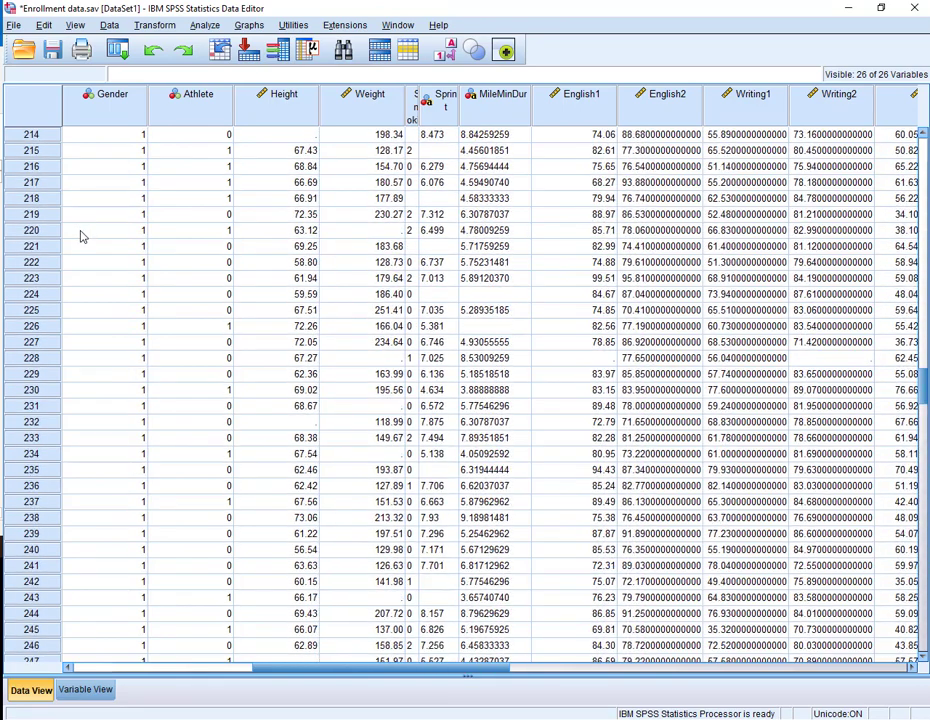
scroll(83, 236, "up", 8)
scroll(83, 236, "down", 8)
scroll(83, 236, "down", 6)
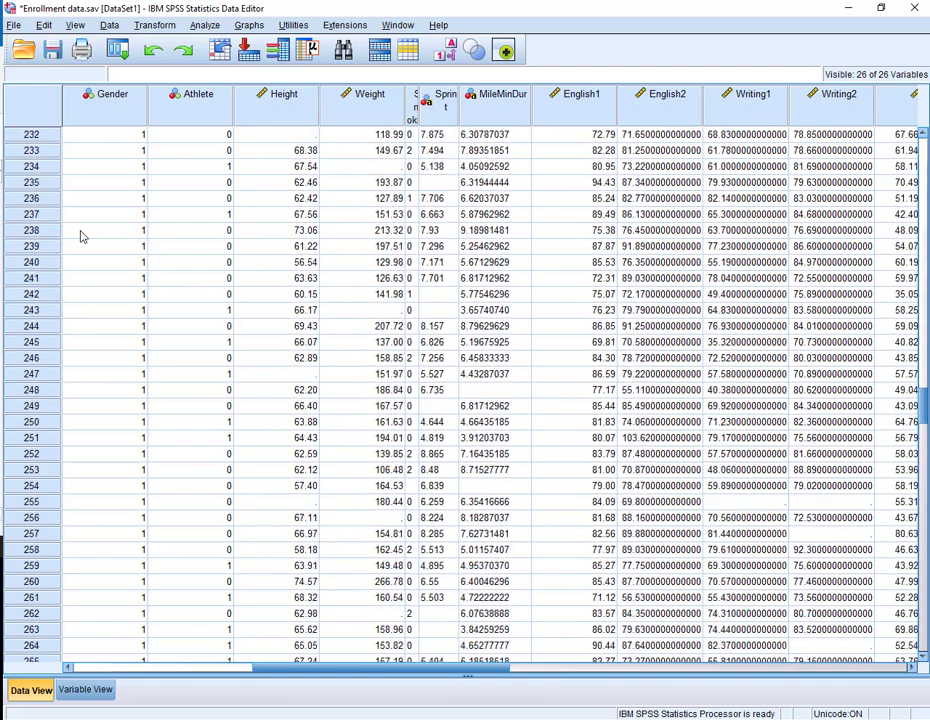
scroll(83, 236, "up", 14)
scroll(83, 236, "up", 7)
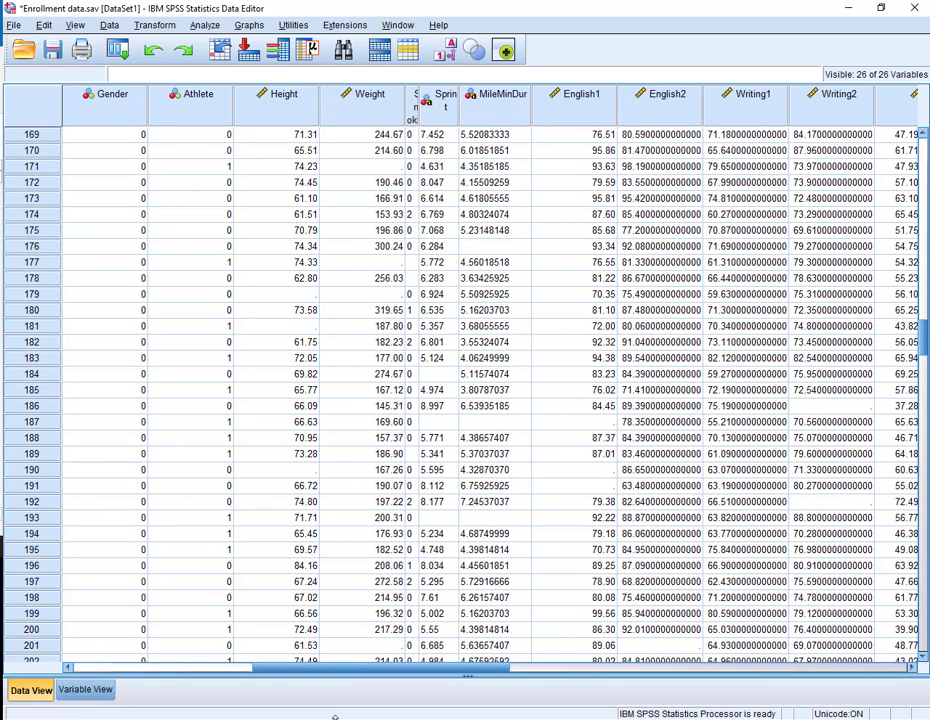
Review the remaining tasks in the Word homework document and return to the enrollment data in the SPSS Data Editor
left_click(332, 717)
scroll(405, 447, "down", 3)
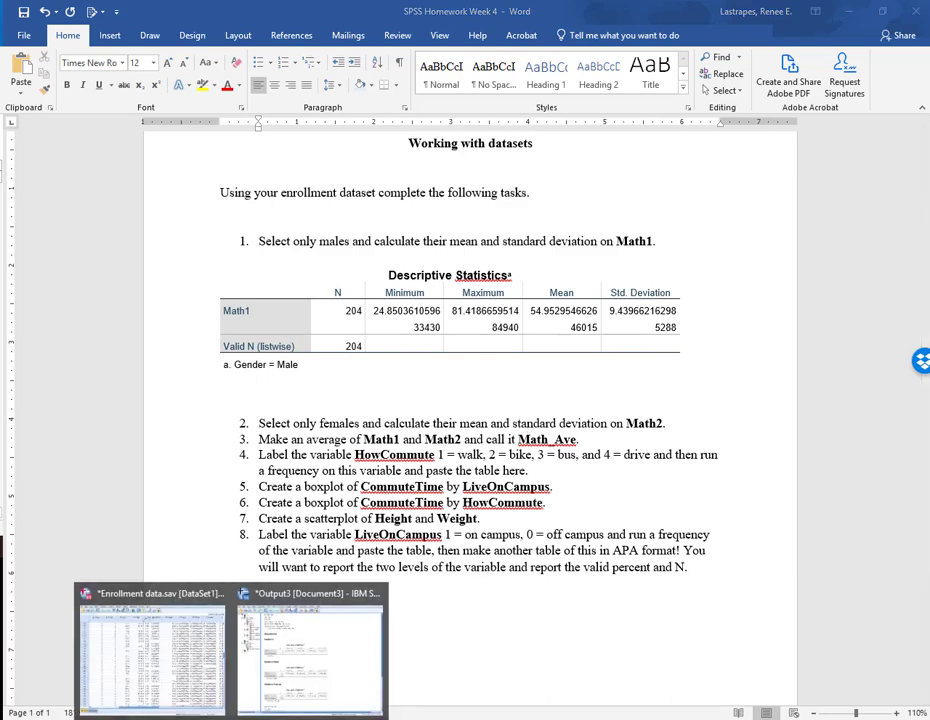
left_click(270, 699)
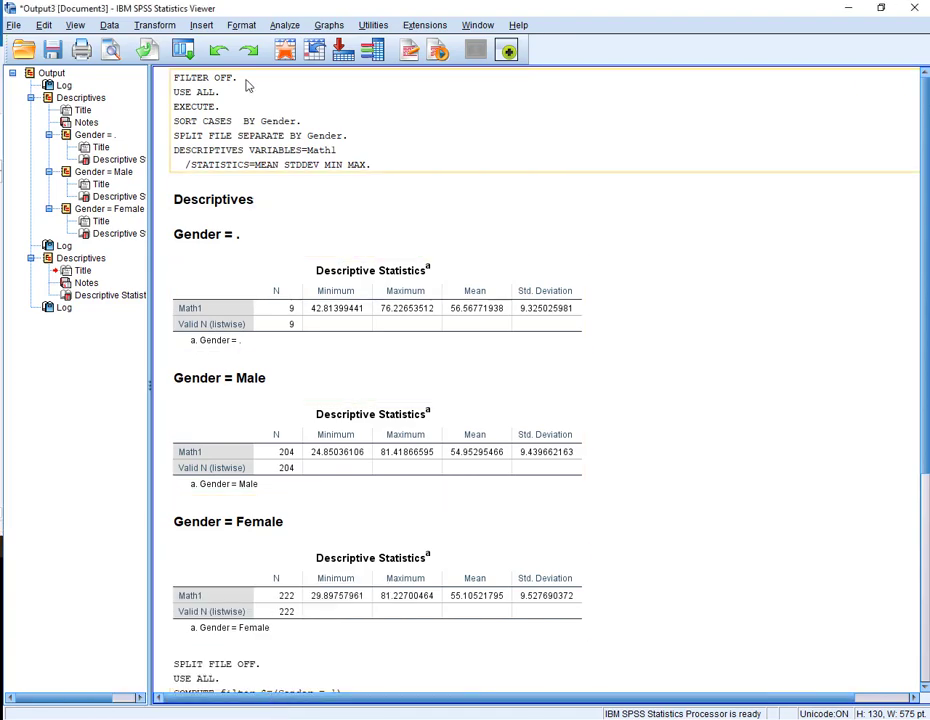
left_click(196, 42)
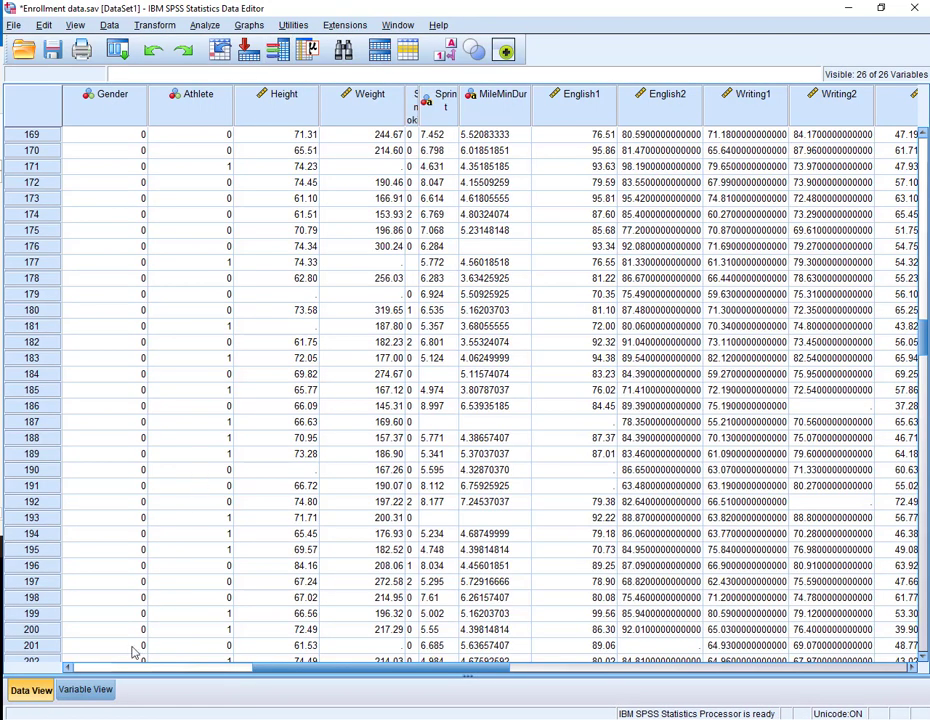
Open Compute Variable from the Data Editor's Variable View and name the target variable English_Ave
left_click(85, 690)
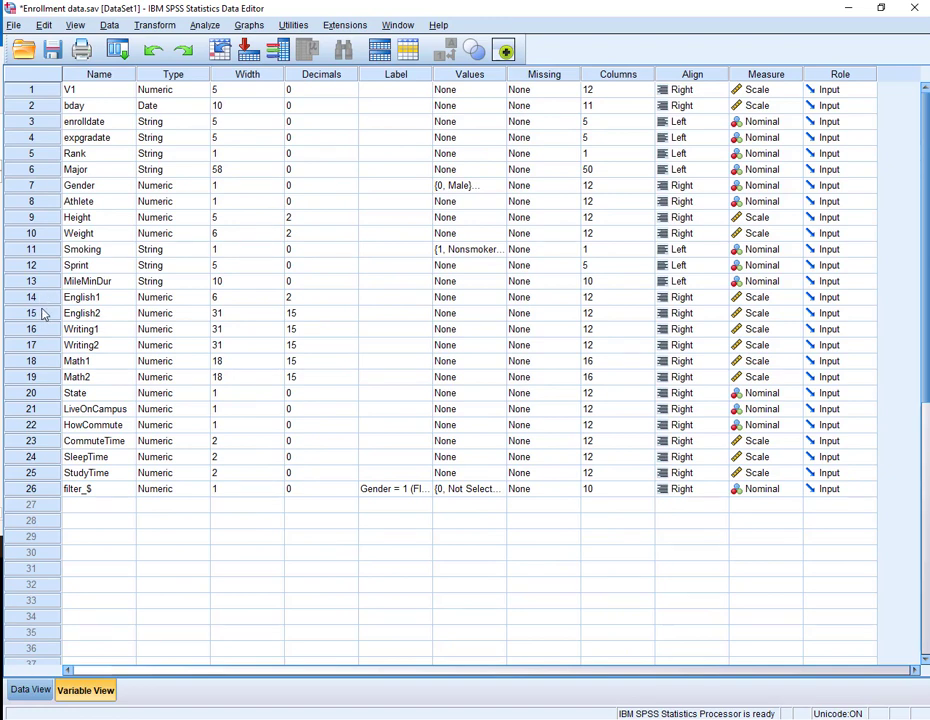
left_click(152, 25)
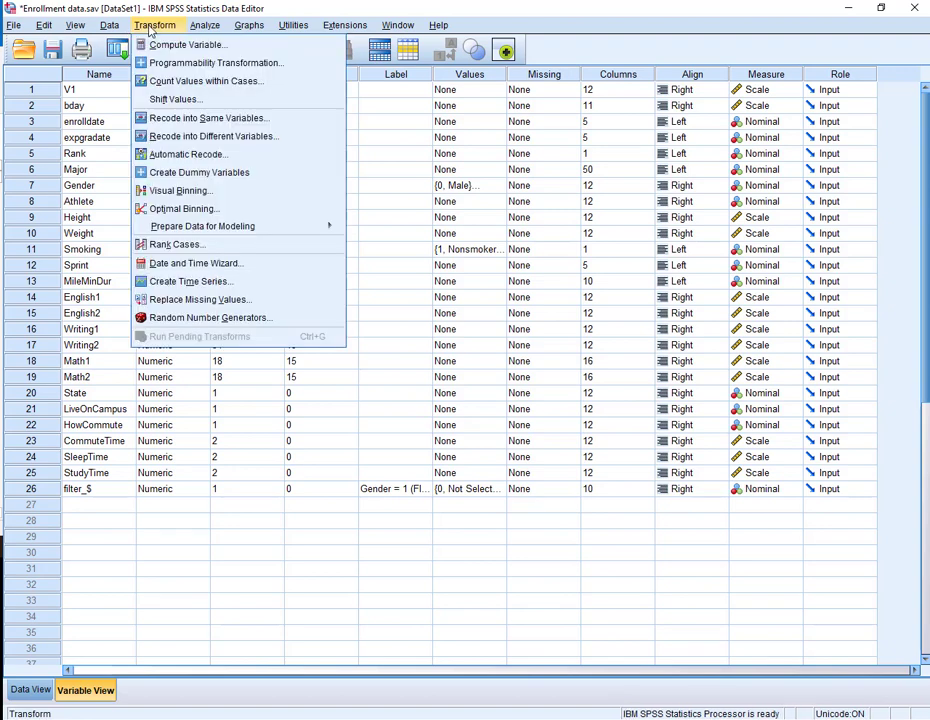
left_click(186, 46)
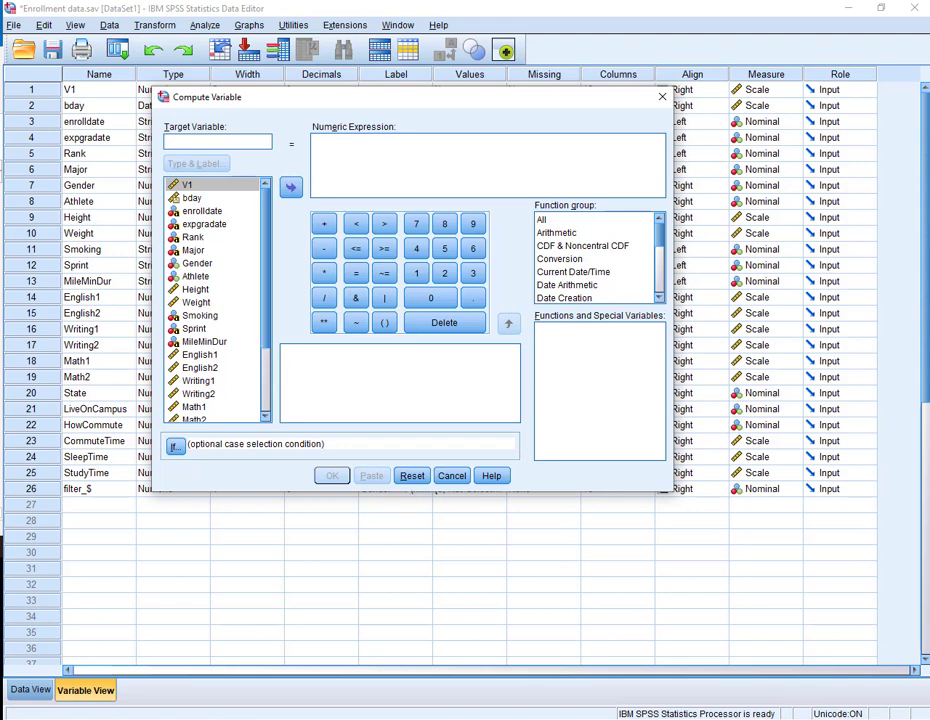
left_click_drag(400, 97, 391, 69)
left_click(205, 116)
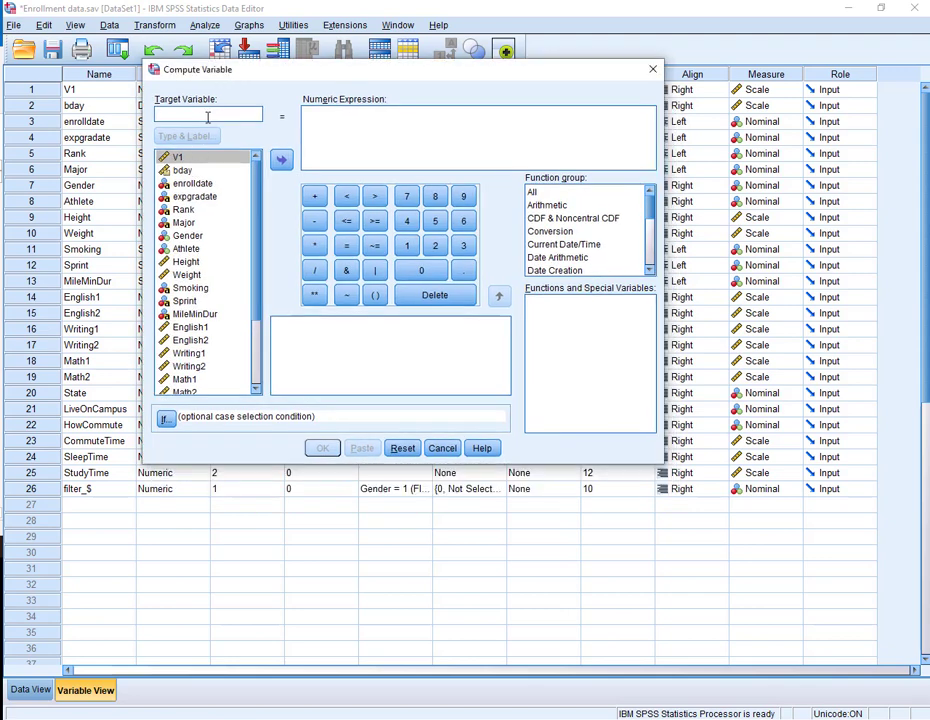
type("English_Ave")
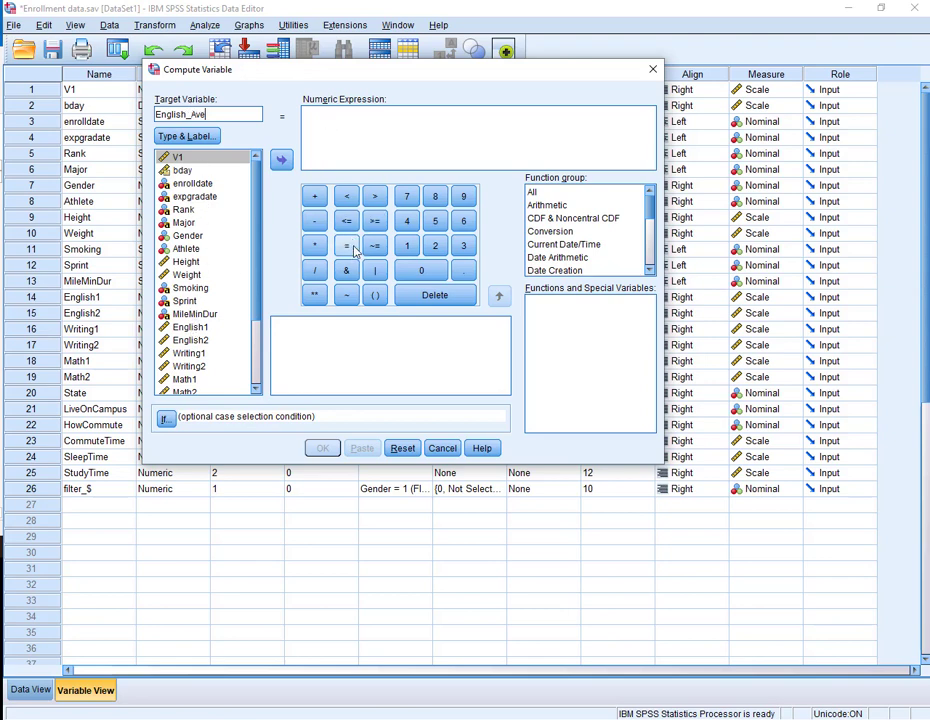
Define the numeric expression as (English1 + English2) / 2 and compute English_Ave
left_click(374, 295)
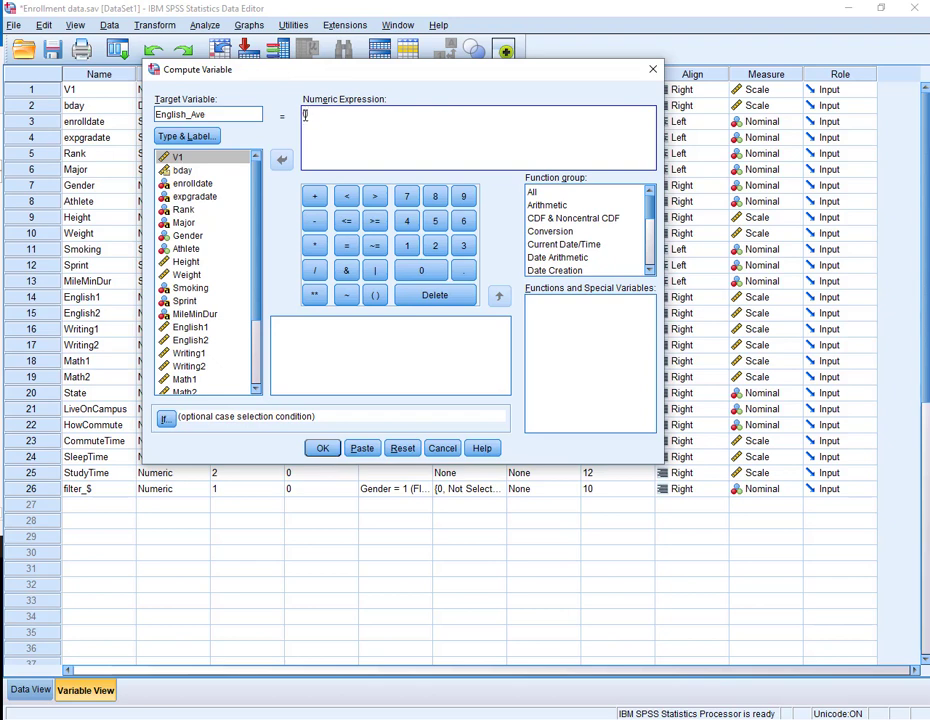
left_click(205, 330)
left_click(282, 163)
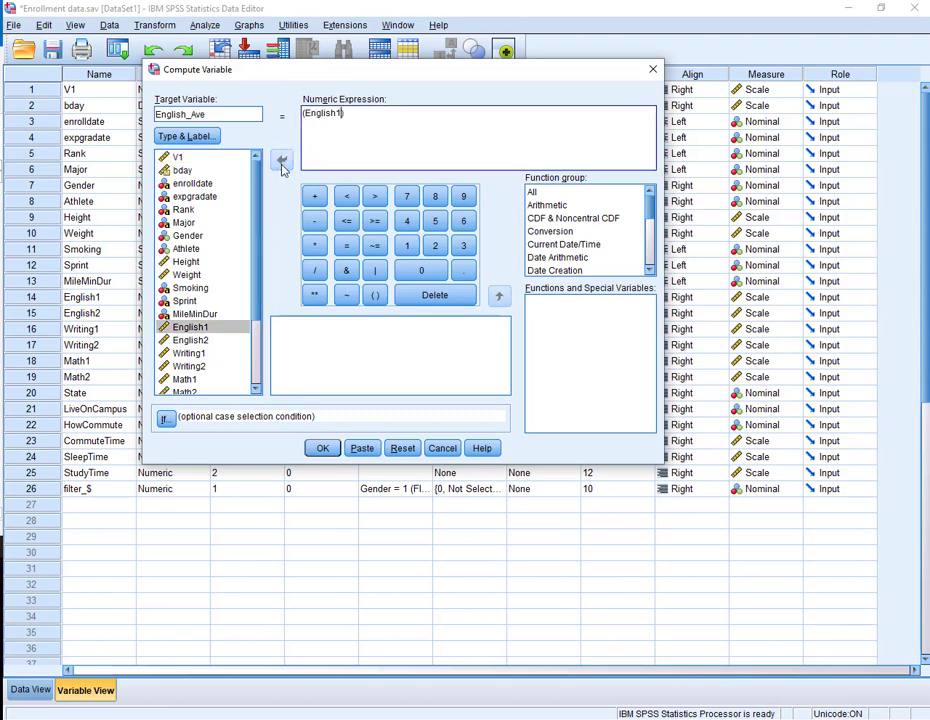
left_click(313, 197)
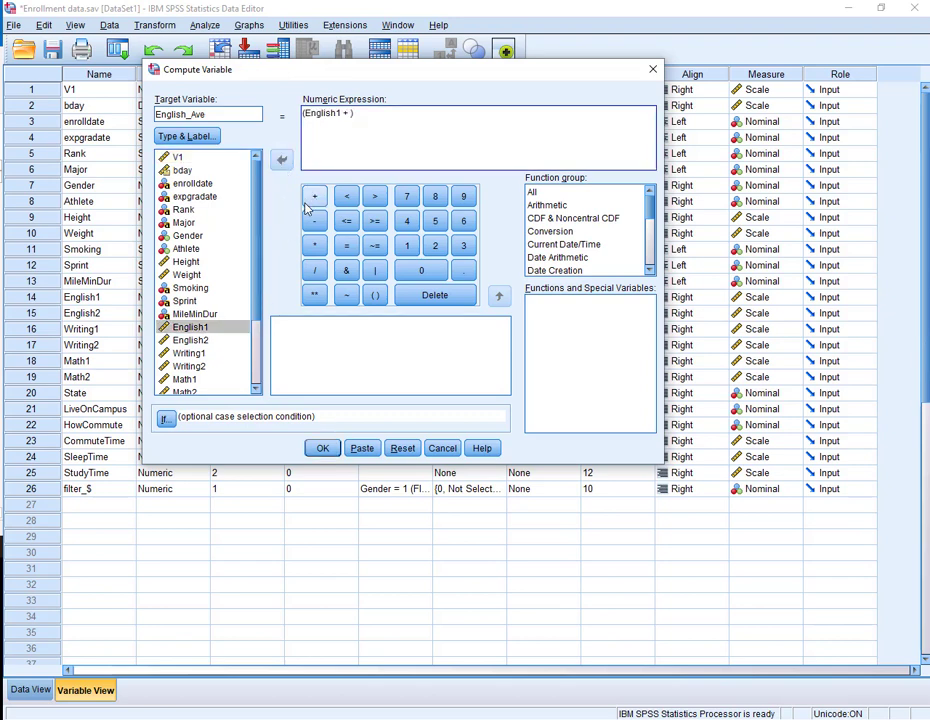
left_click(196, 340)
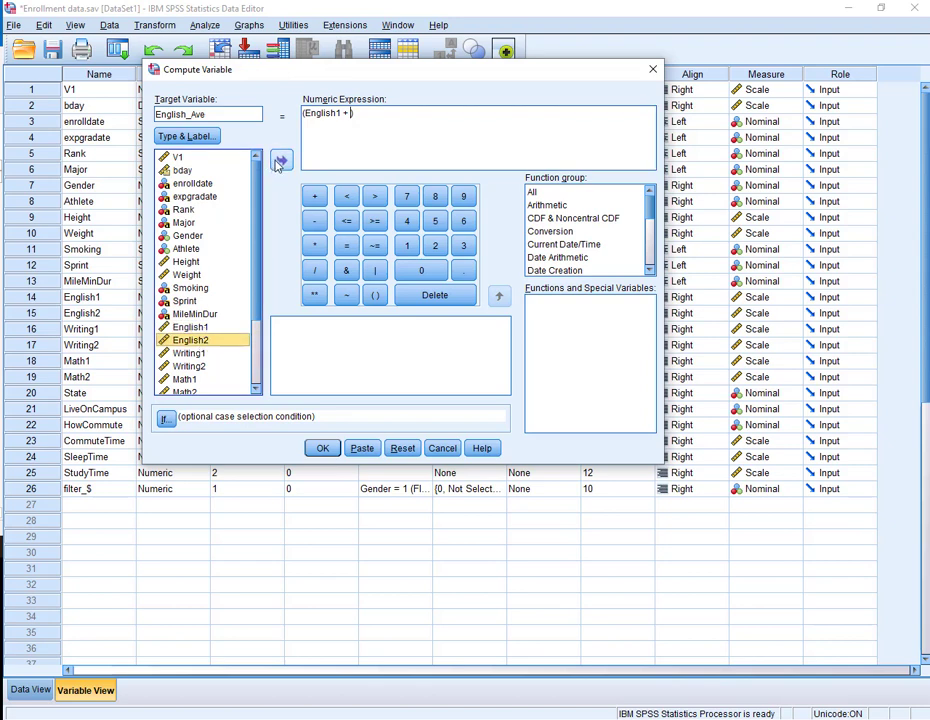
left_click(281, 163)
left_click(402, 113)
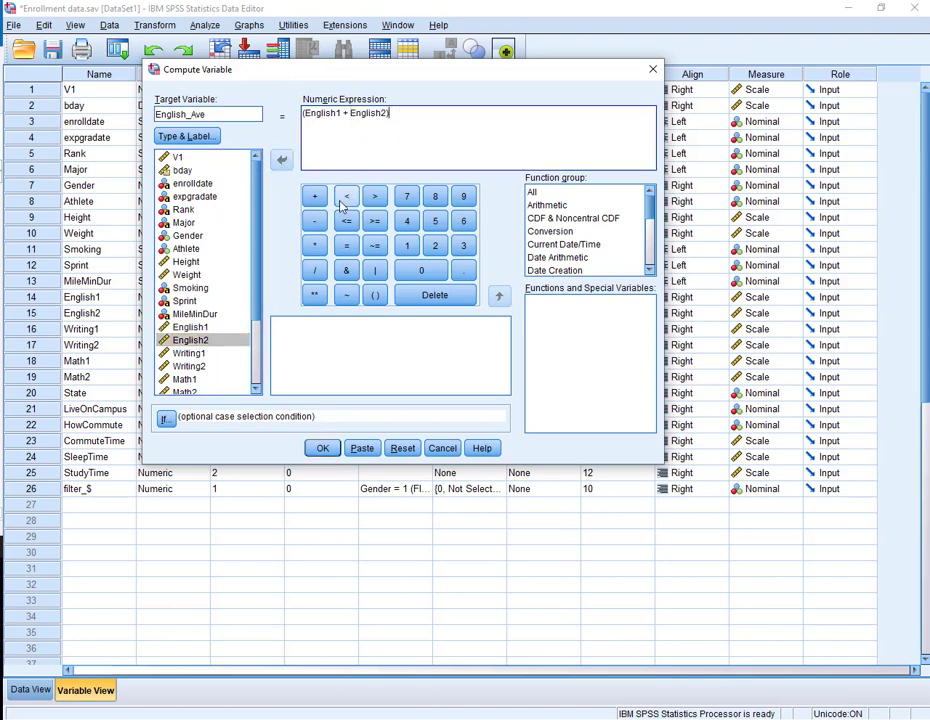
left_click(315, 270)
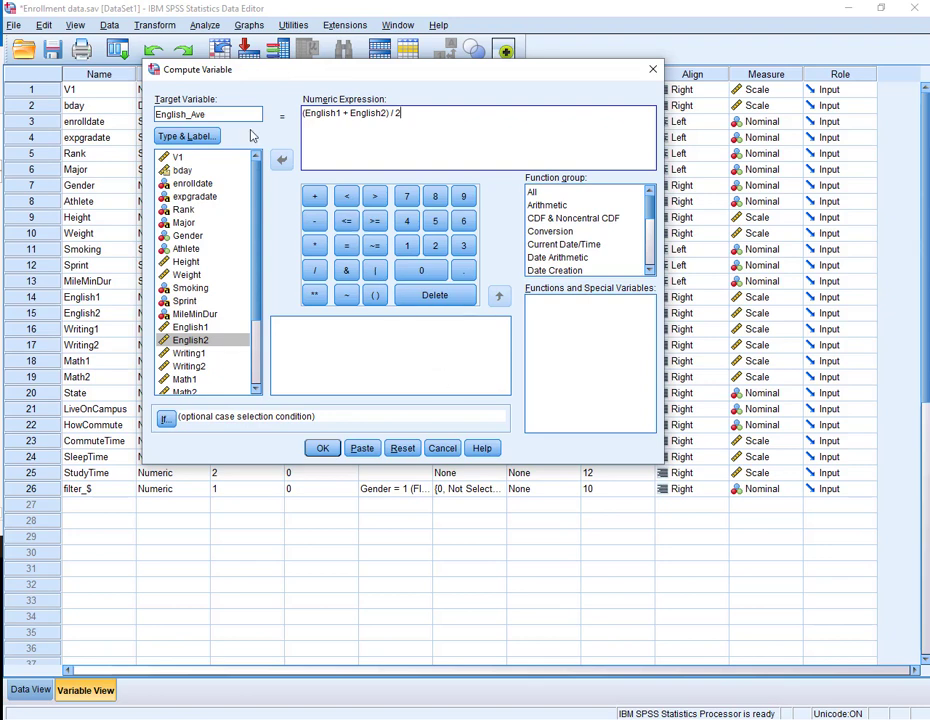
left_click(320, 447)
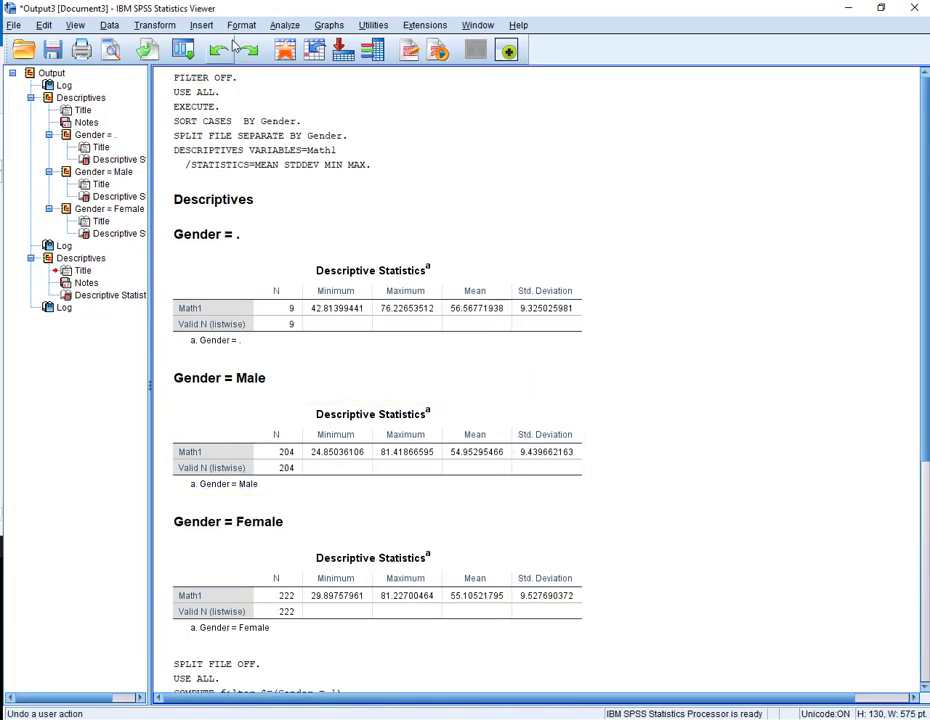
Return to the enrollment data's Variable View and move English_Ave directly below English2
left_click(285, 49)
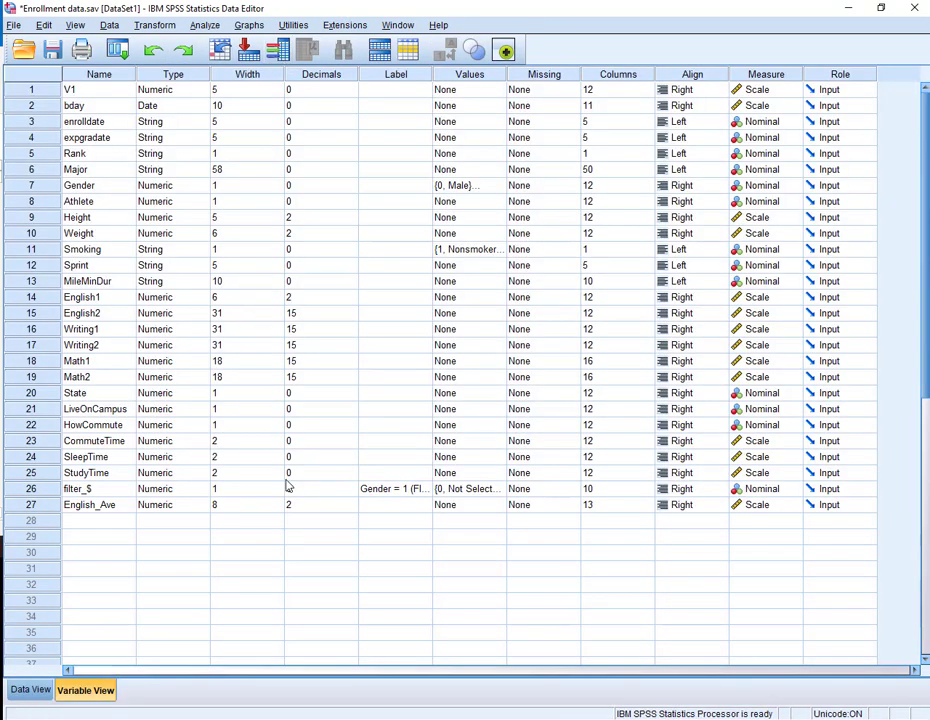
left_click(31, 505)
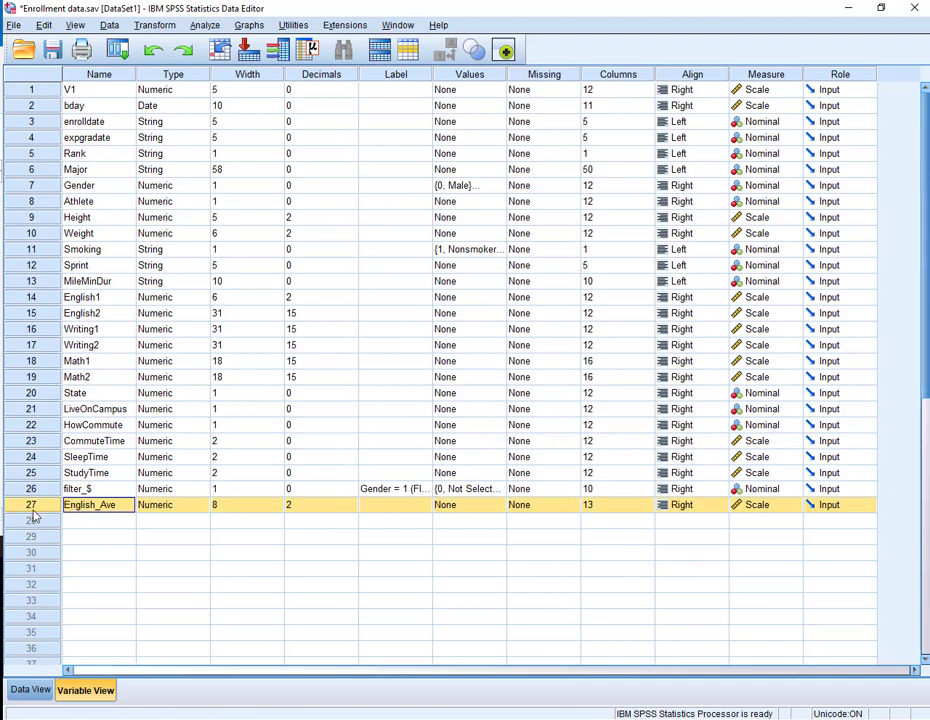
left_click_drag(30, 505, 33, 330)
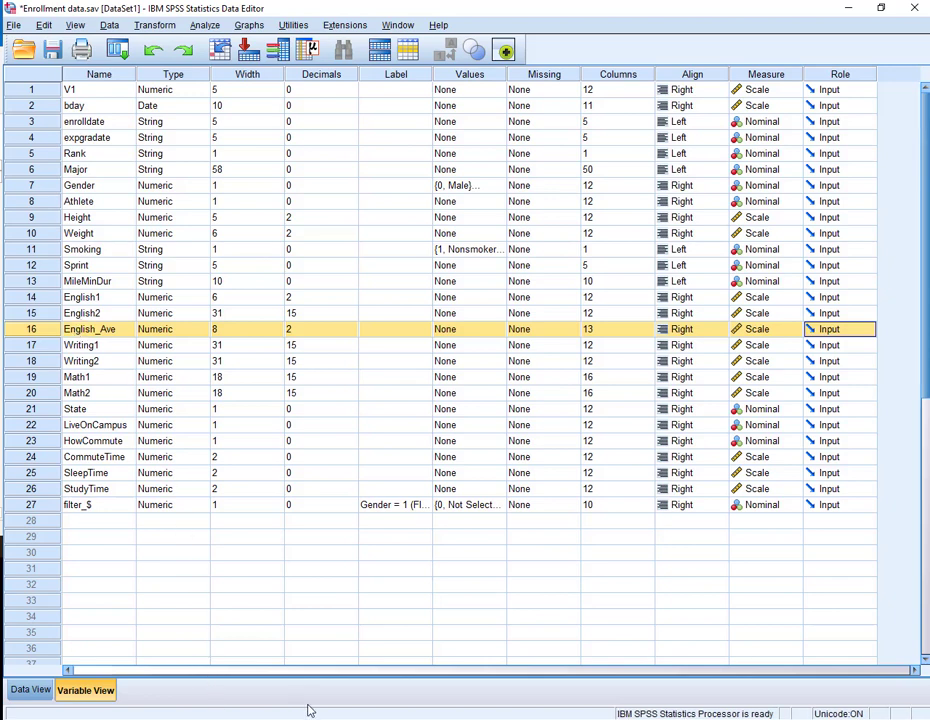
In the Word homework document, extend task 3 with "report the mean and standard deviation for Math_Ave" and return to the SPSS Data Editor
key("alt+Tab")
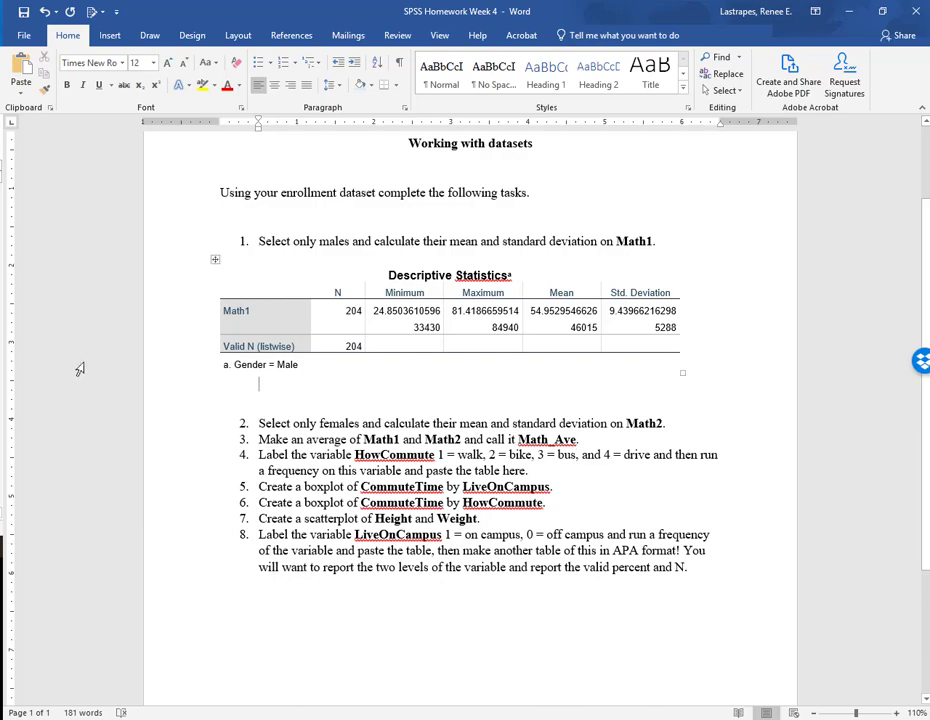
key("alt+Tab")
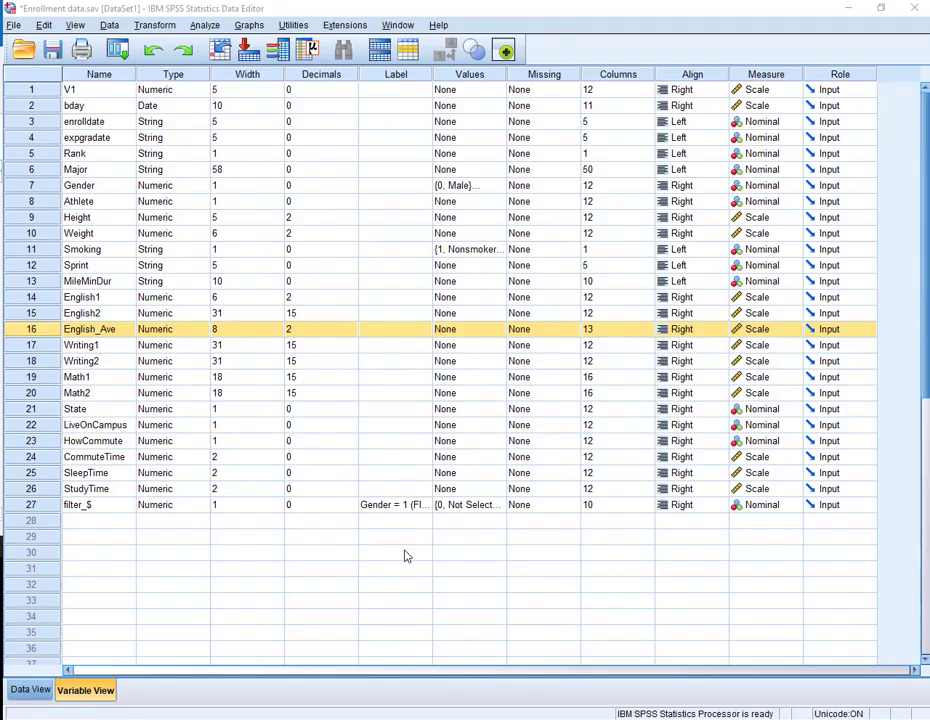
key("alt+Tab")
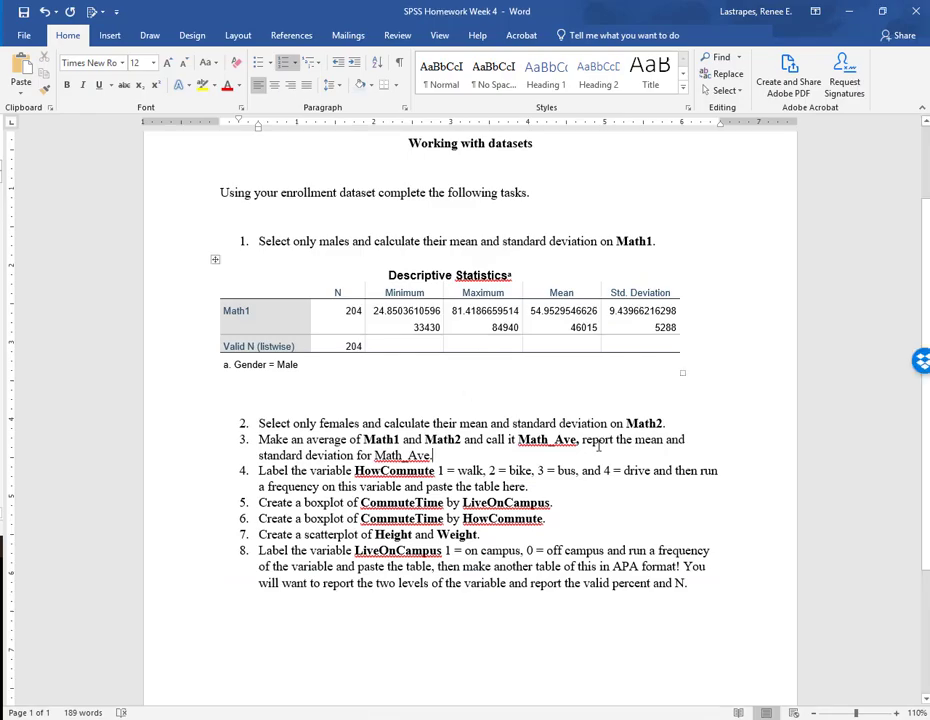
left_click(529, 448)
key("alt+Tab")
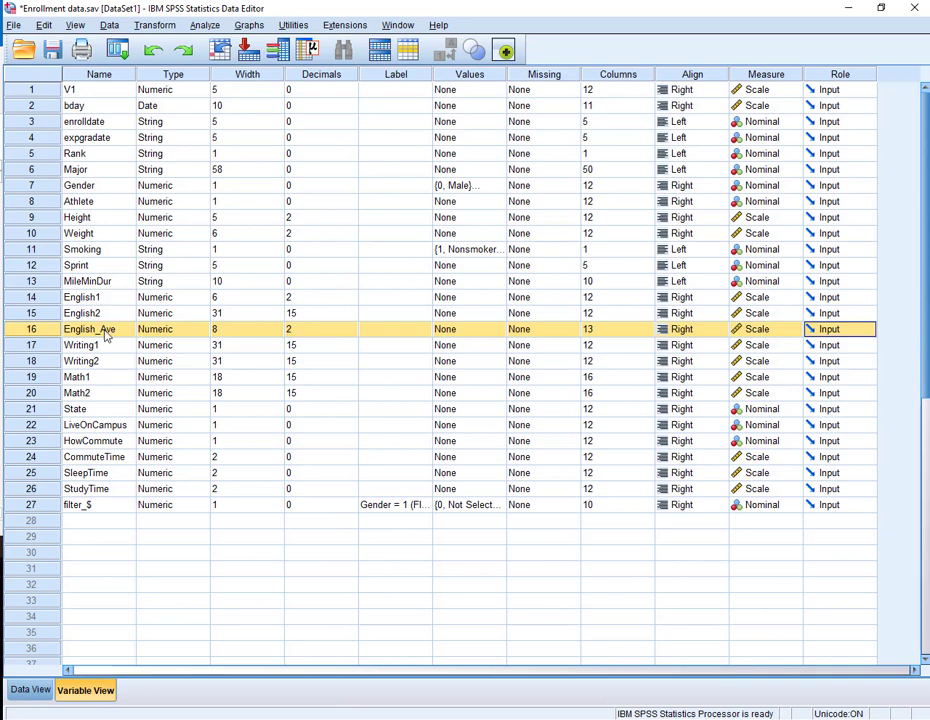
Run Descriptives with English_Ave replacing Math2 as the analysed variable
left_click(207, 25)
mouse_move(300, 60)
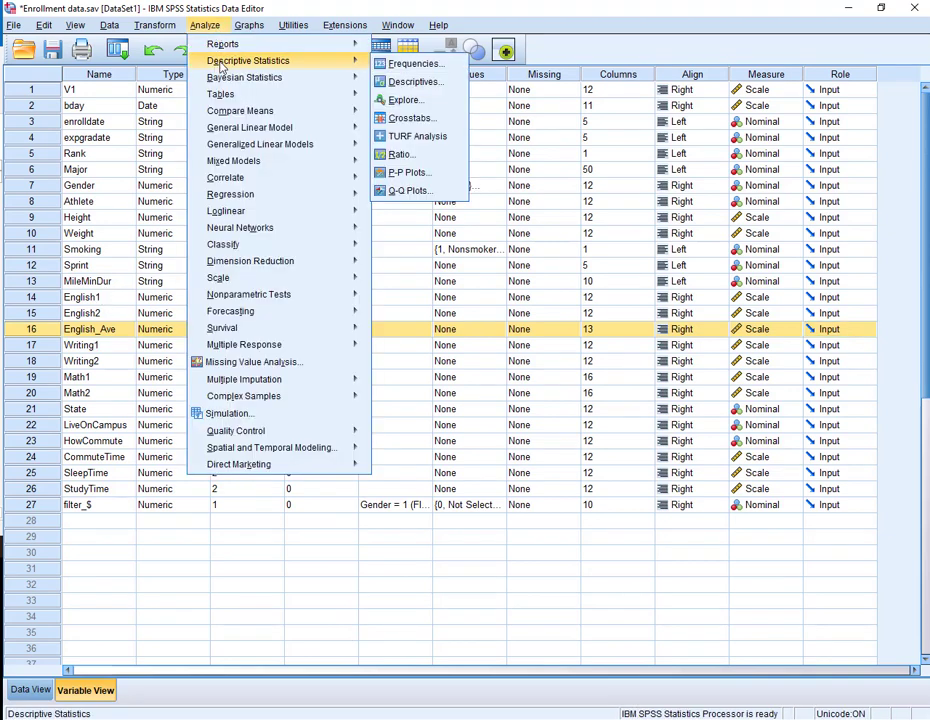
left_click(390, 84)
left_click(480, 242)
left_click(422, 287)
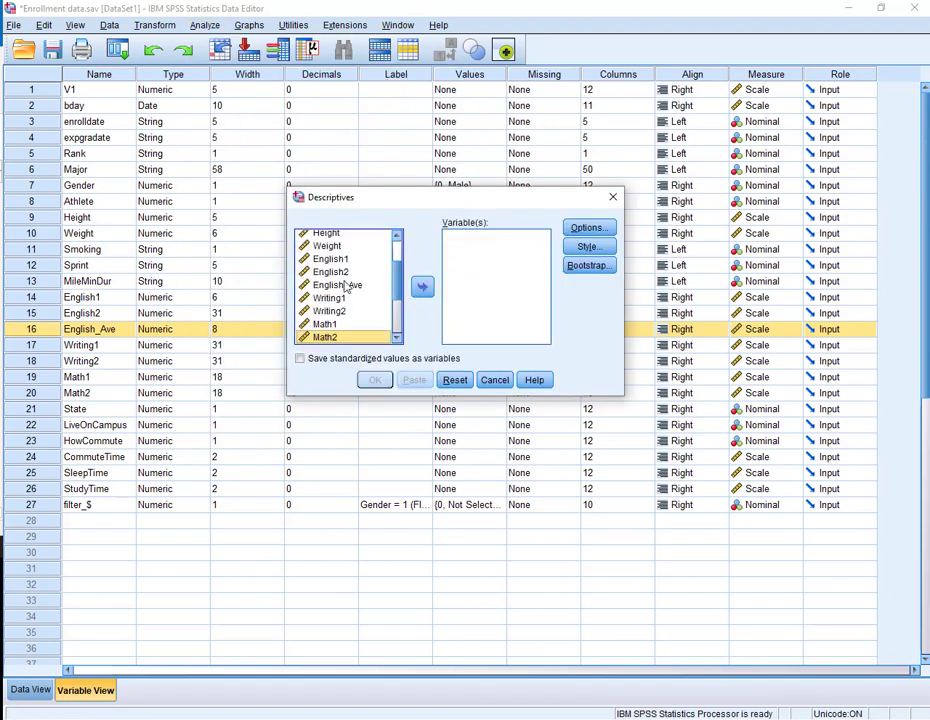
scroll(345, 285, "down", 3)
scroll(340, 280, "up", 2)
left_click(340, 263)
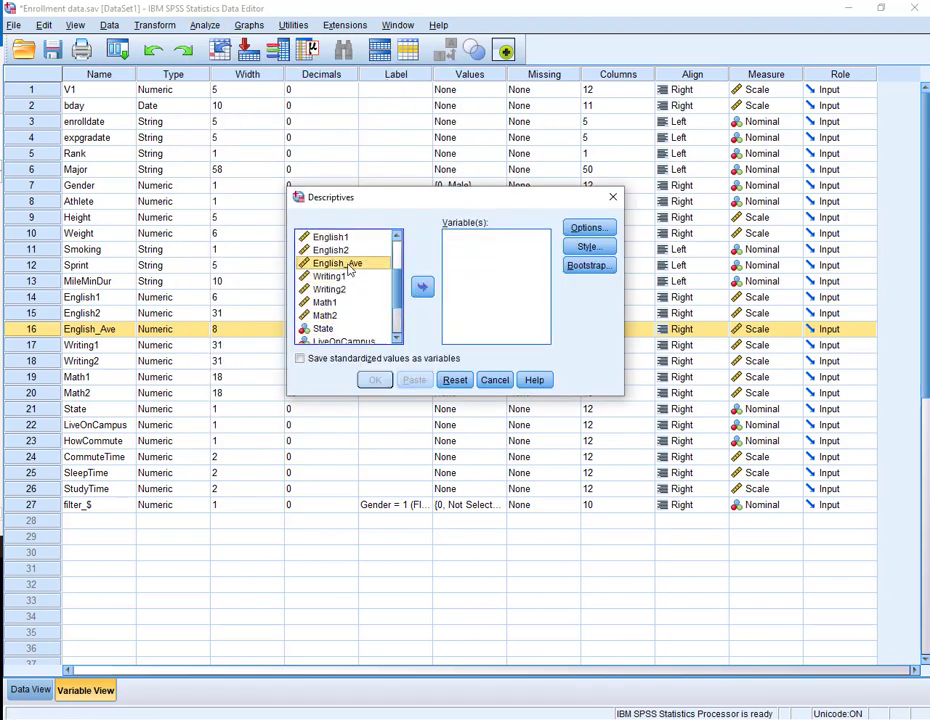
left_click(422, 287)
left_click(378, 381)
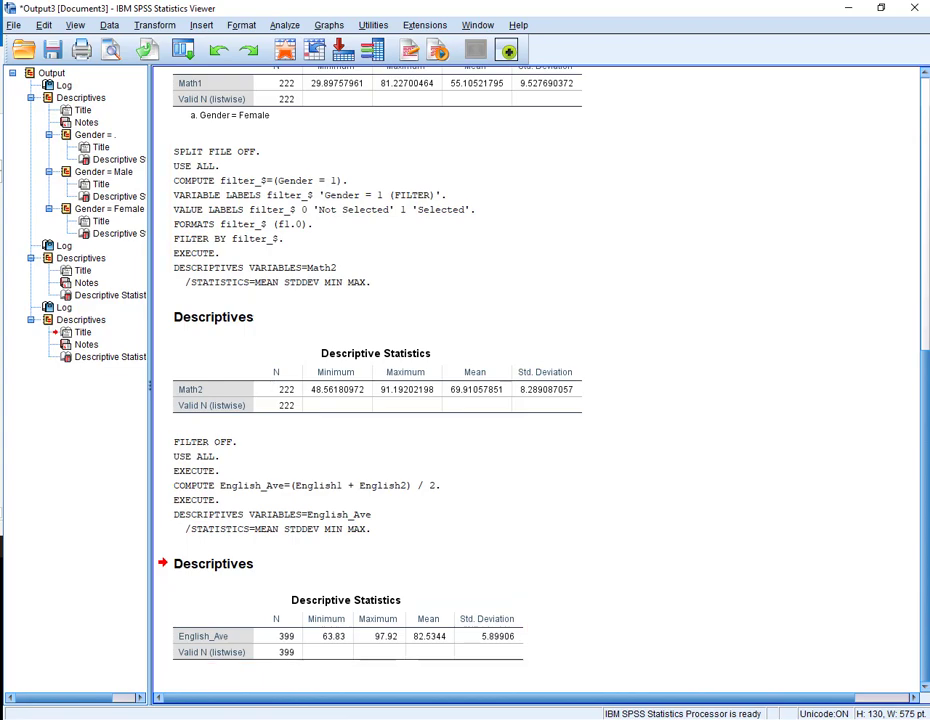
In the Word homework document, move the LiveOnCampus labelling task up to number 5, and return to the enrollment data in SPSS
key("alt+Tab")
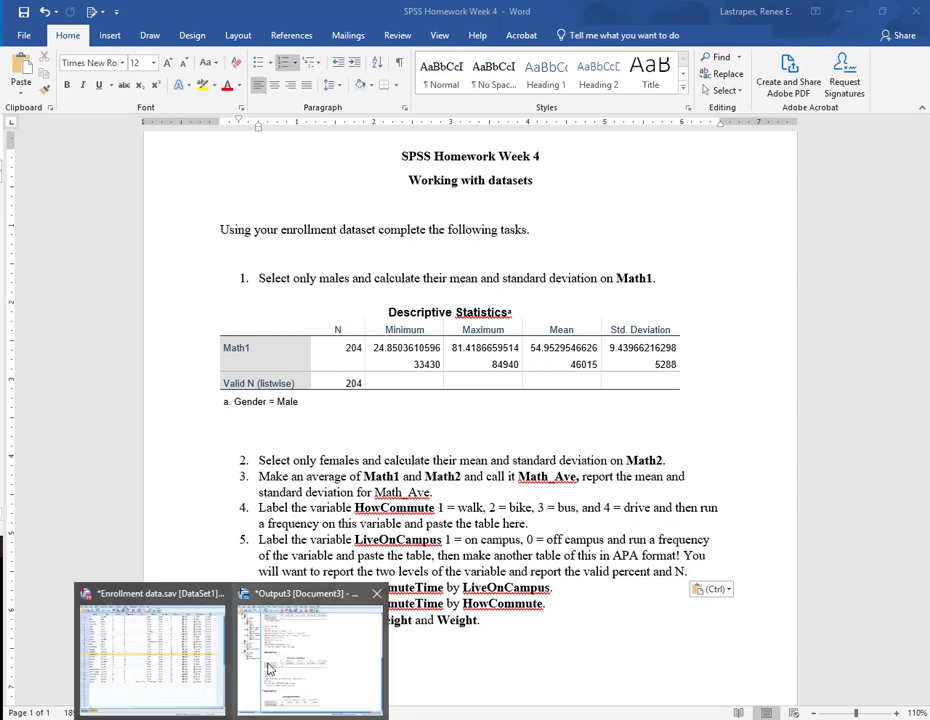
left_click(309, 678)
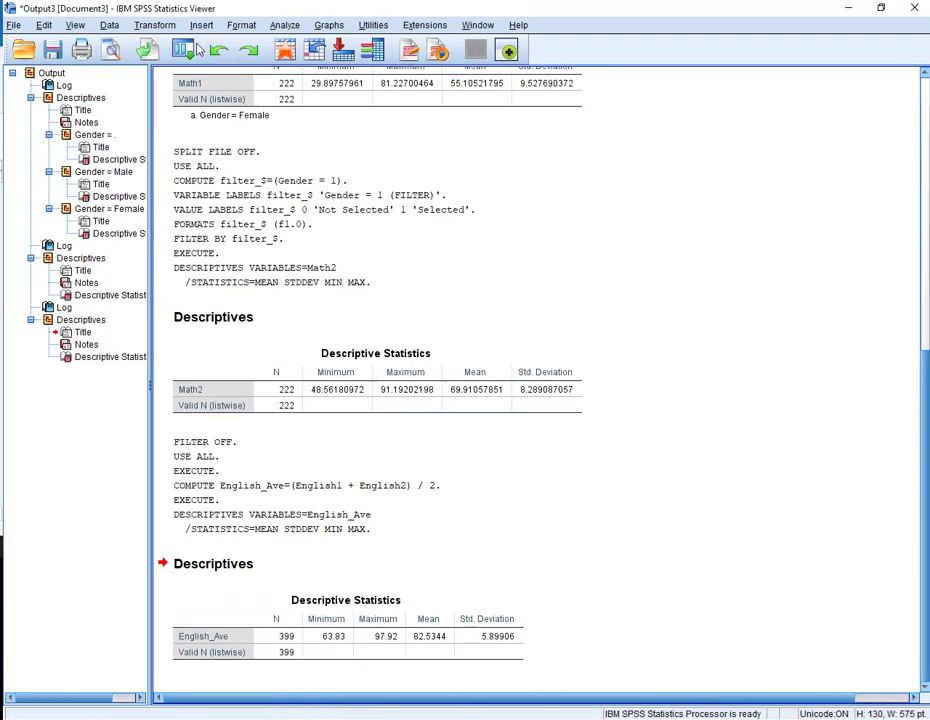
left_click(186, 44)
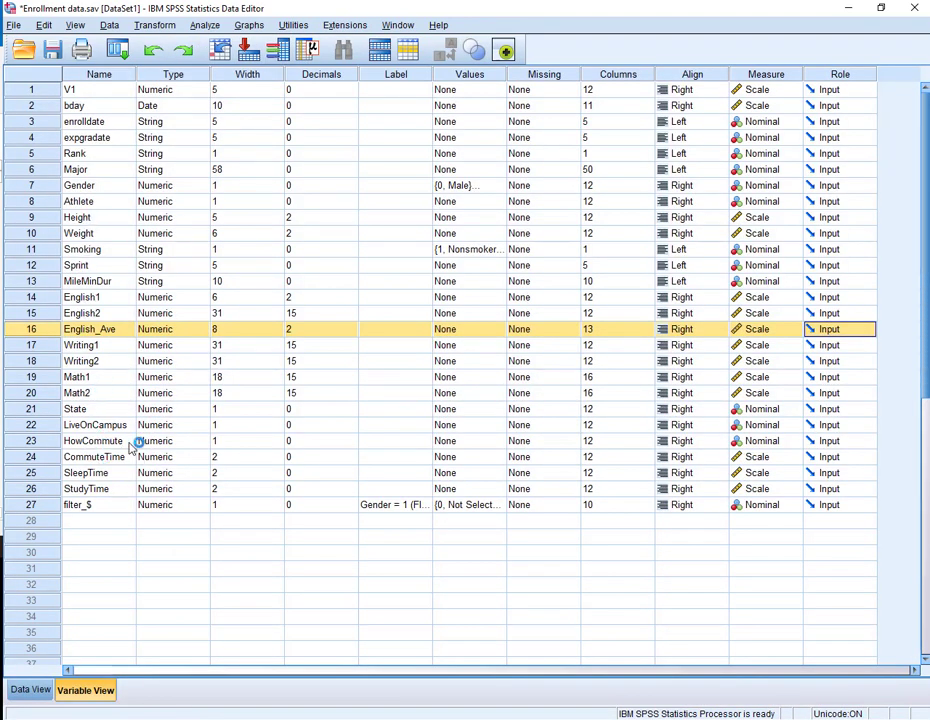
Add value labels to the HowCommute variable, with 1 as walk and 2 as bike
left_click(497, 442)
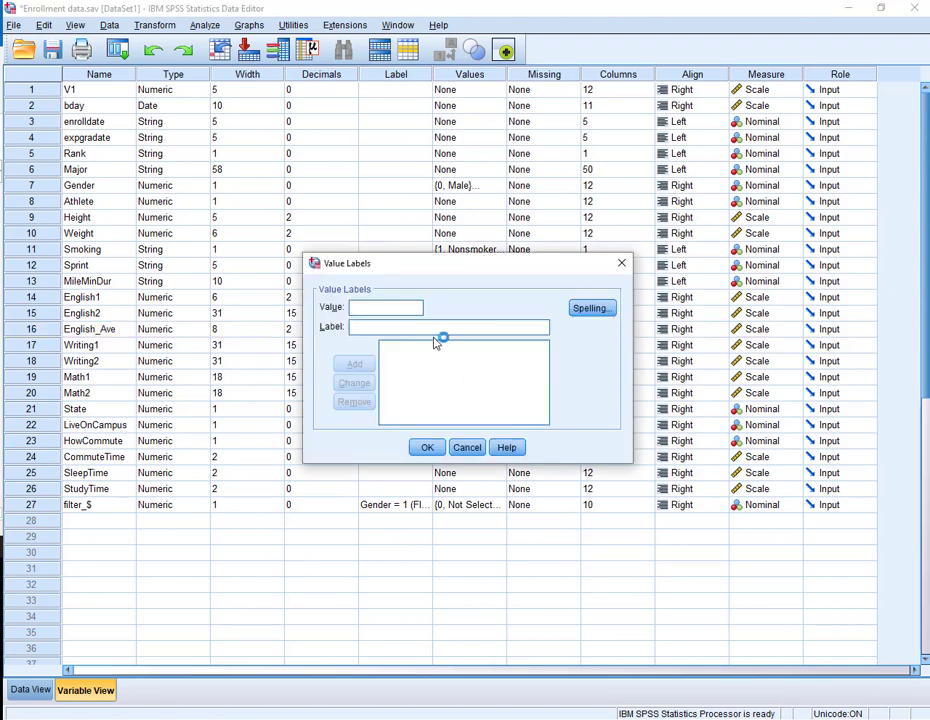
type("w")
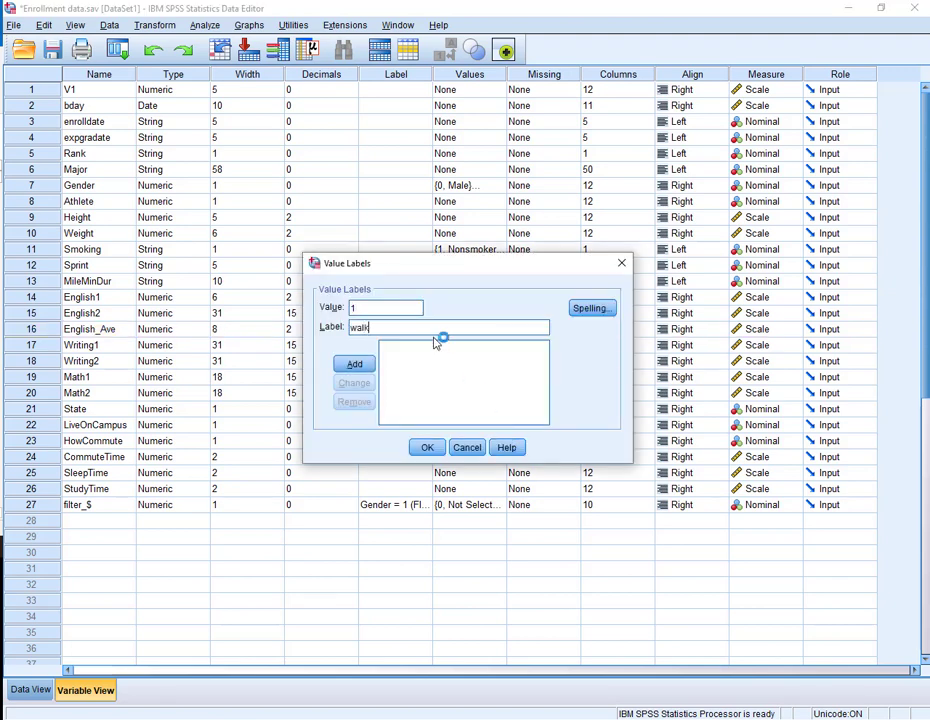
type("alk")
key("Return")
type("3")
key("Tab")
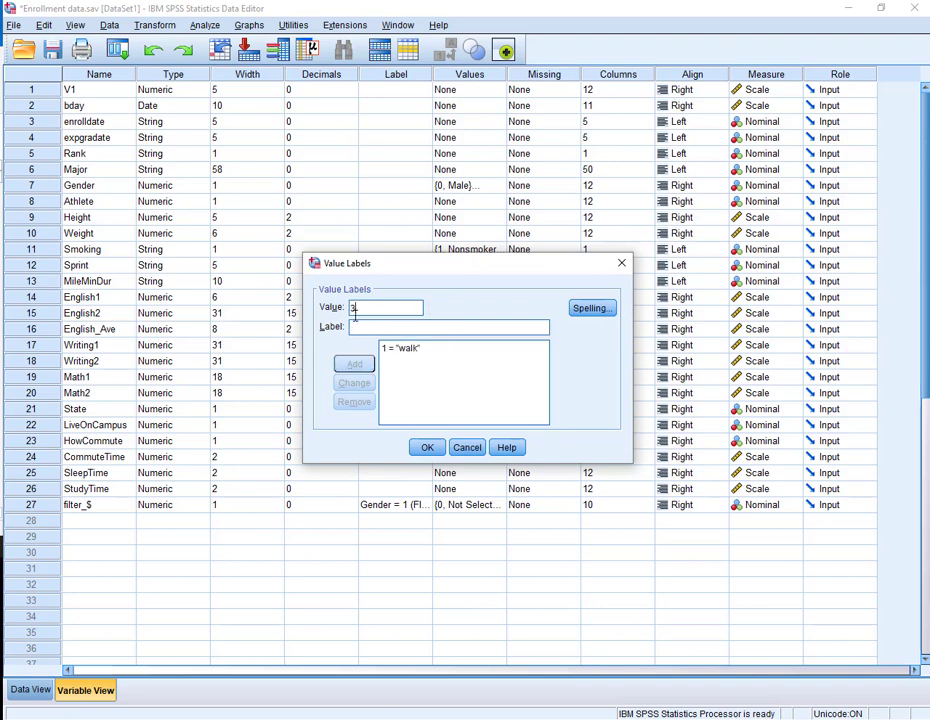
type("2")
type("bike")
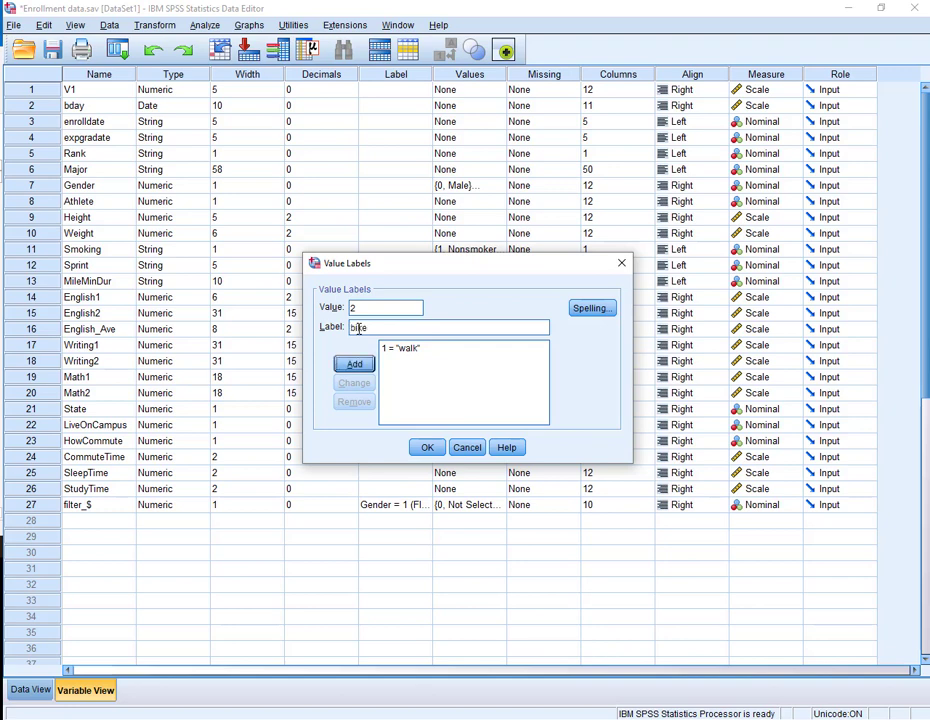
key("Return")
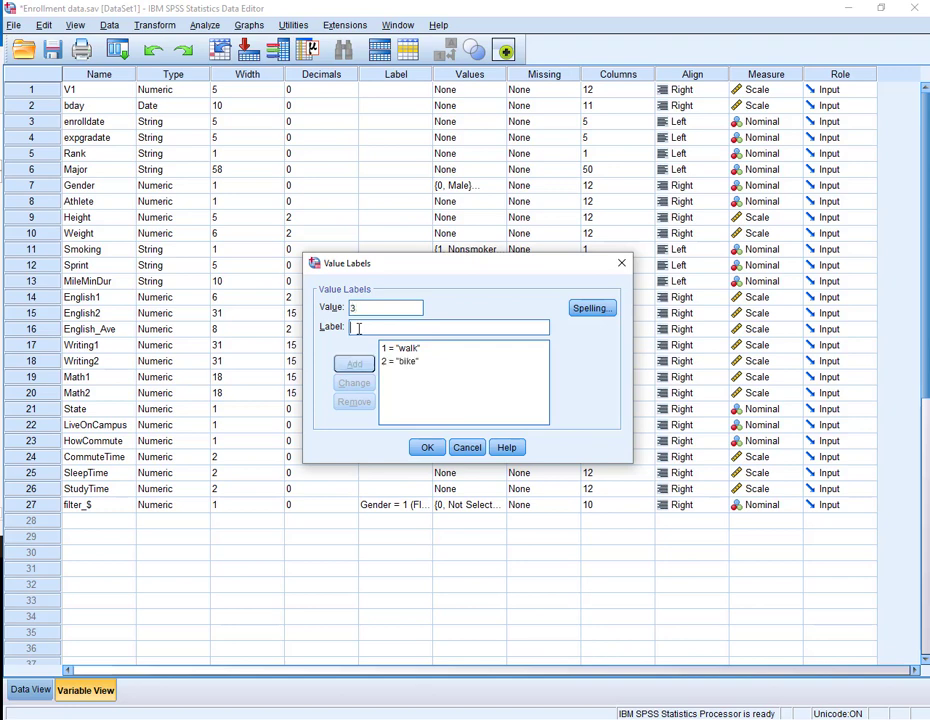
Add the HowCommute value labels 3 as bus and 4 as drive, and apply the label set
type("bus")
key("Return")
type("drive")
key("Return")
left_click(427, 447)
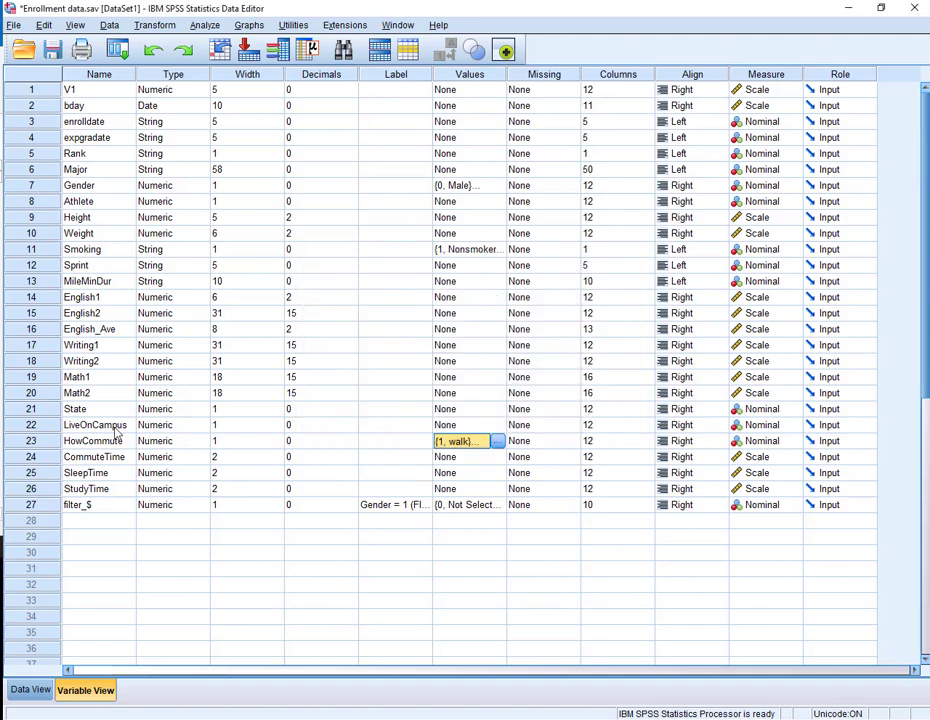
Review the value labels assigned to HowCommute and return to the task list in the Word homework document
left_click(31, 444)
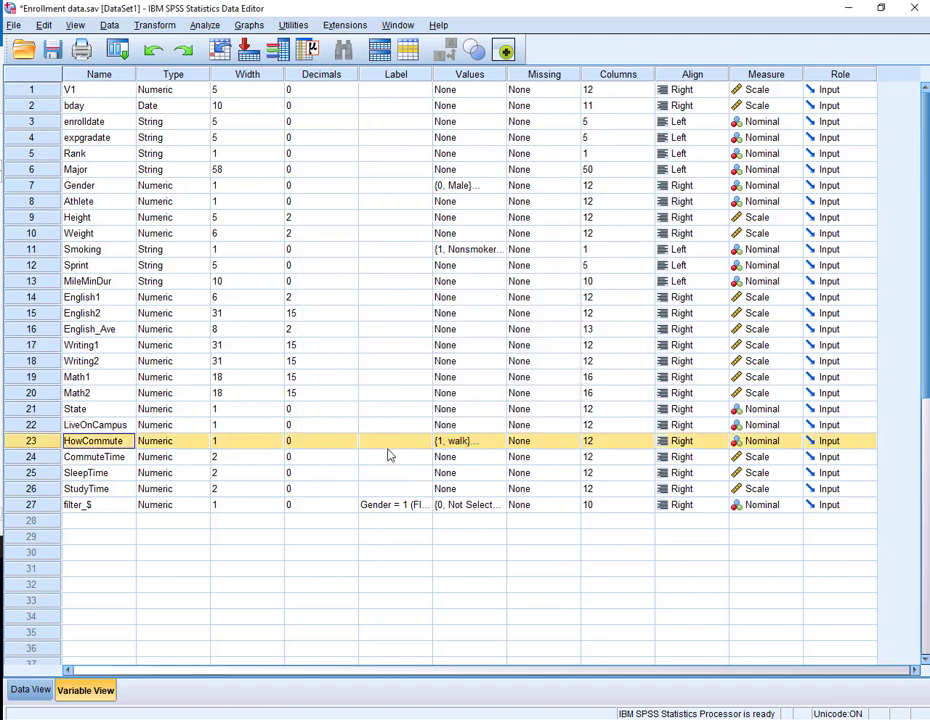
left_click(500, 442)
left_click(501, 444)
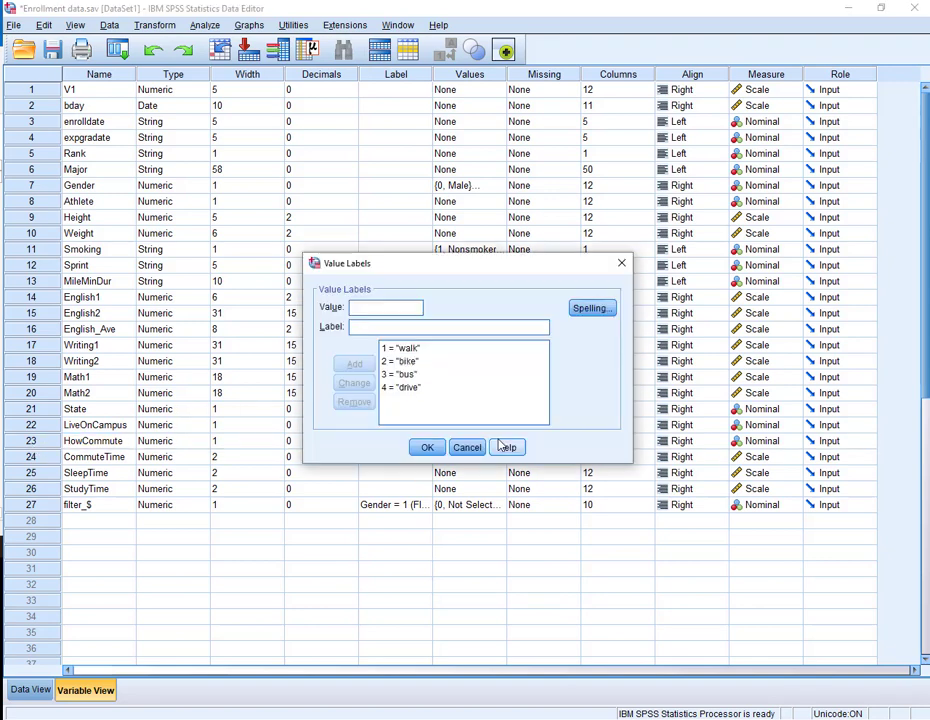
left_click(620, 263)
left_click(328, 718)
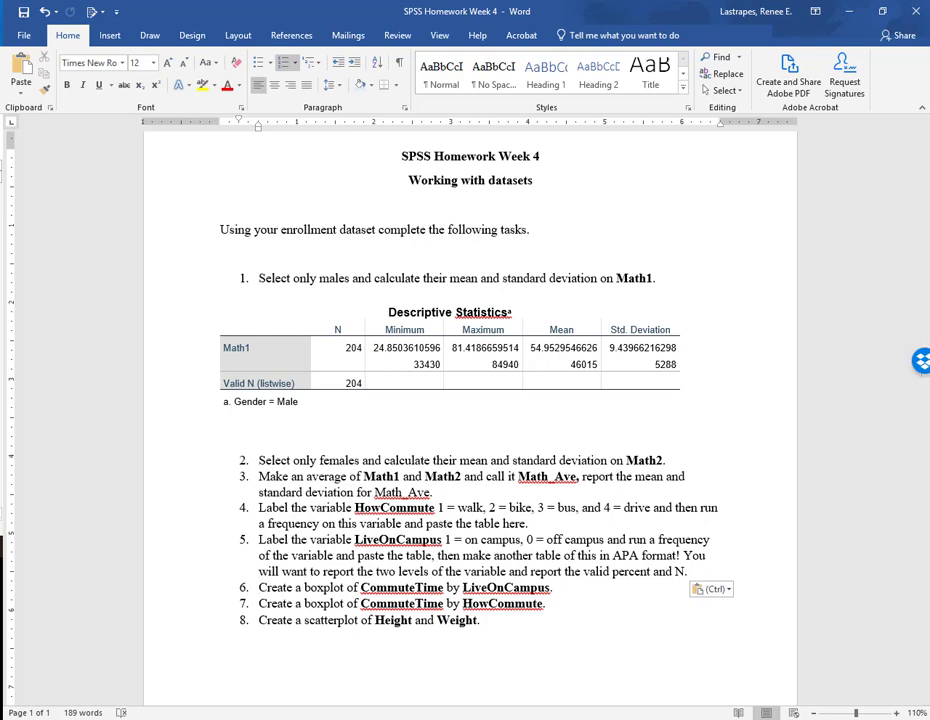
Switch to the enrollment data in SPSS and set up a Frequencies analysis with HowCommute as the variable
left_click(440, 718)
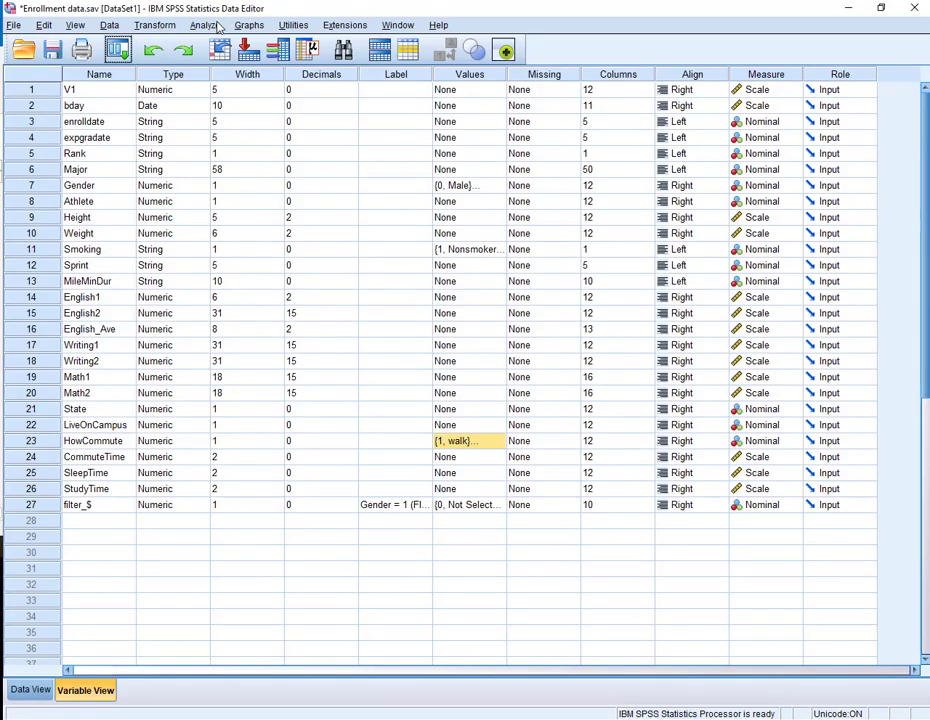
left_click(205, 25)
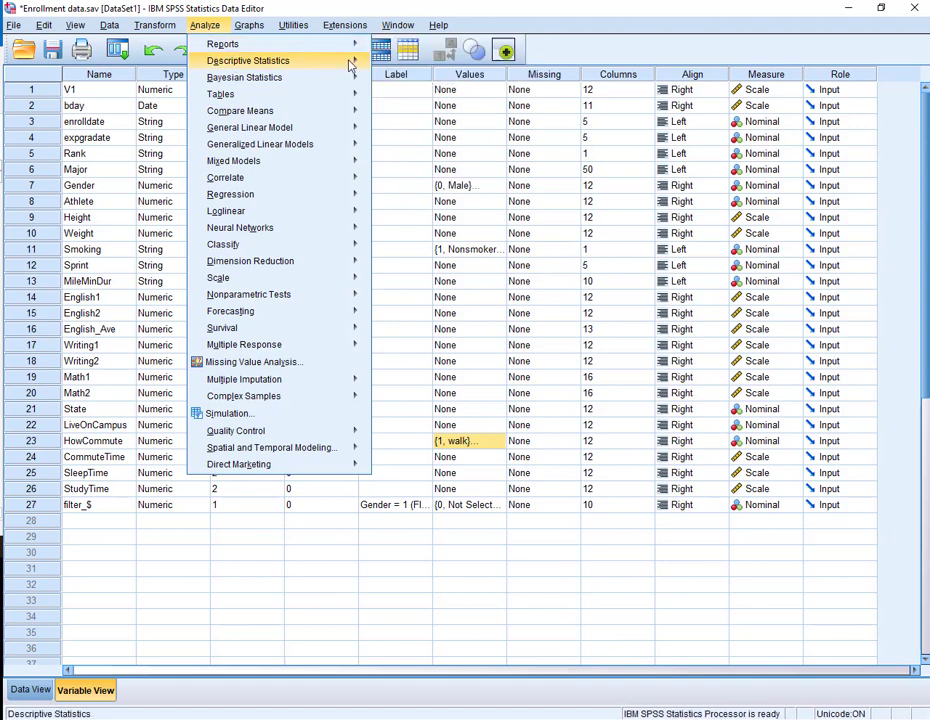
mouse_move(350, 61)
left_click(400, 60)
scroll(323, 226, "down", 2)
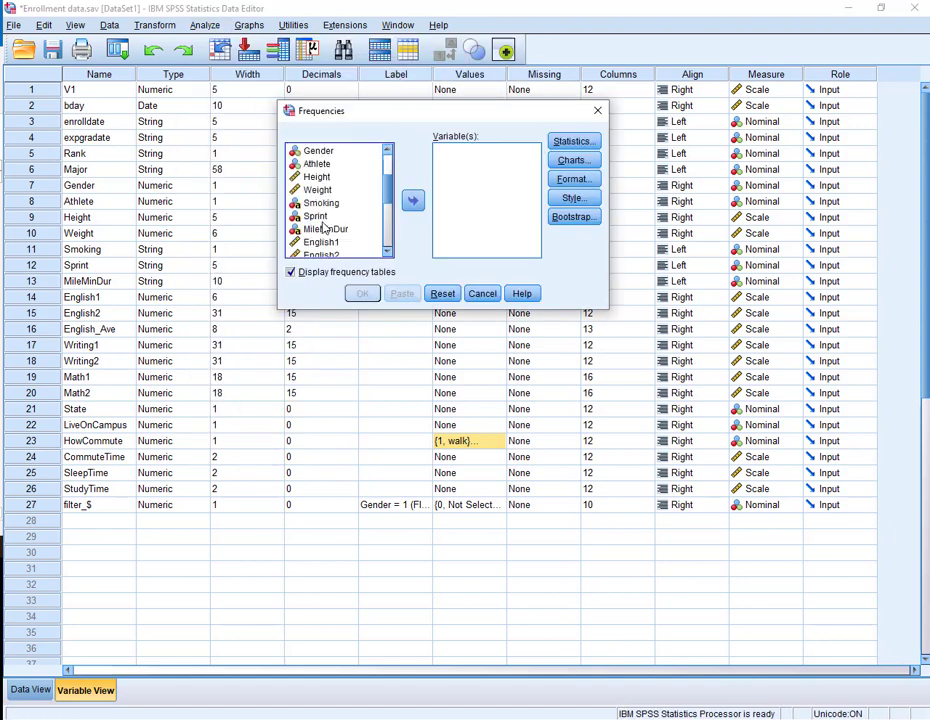
scroll(323, 226, "up", 1)
scroll(324, 232, "down", 4)
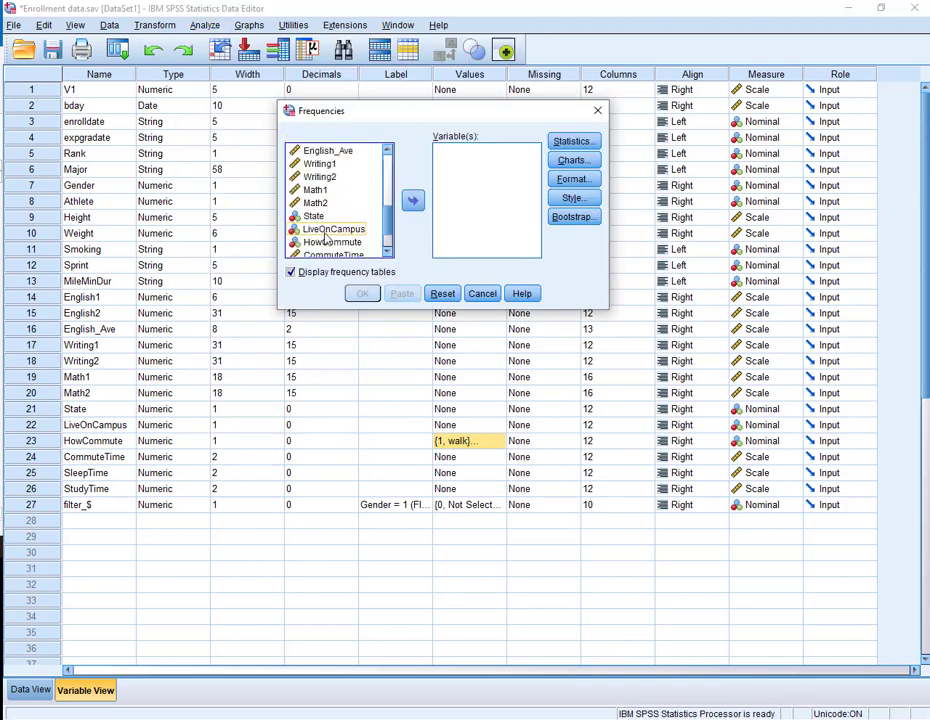
left_click(324, 241)
left_click(412, 200)
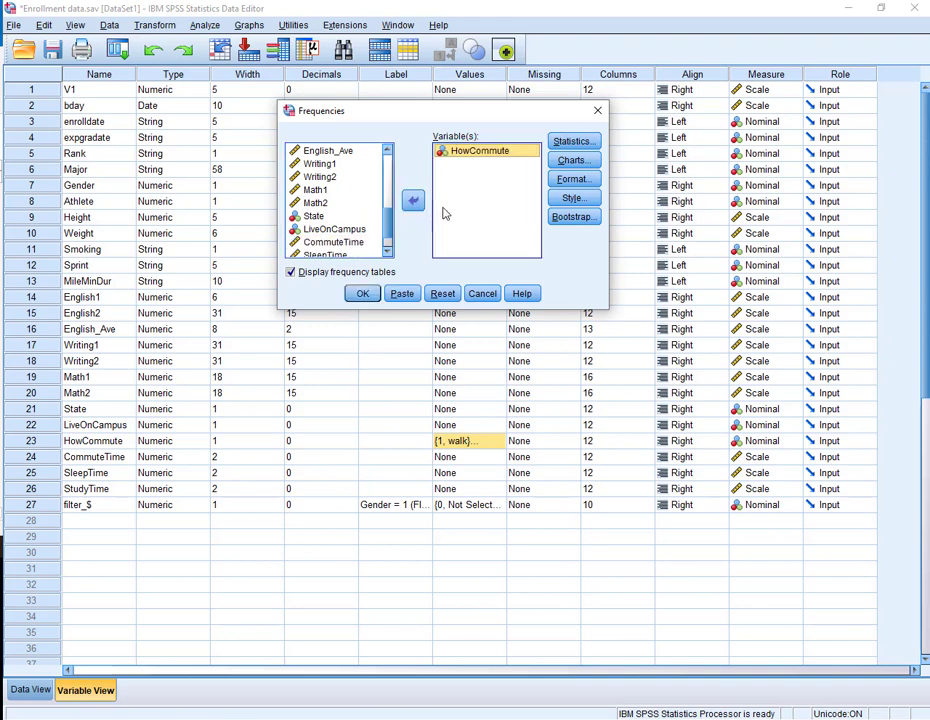
left_click(296, 272)
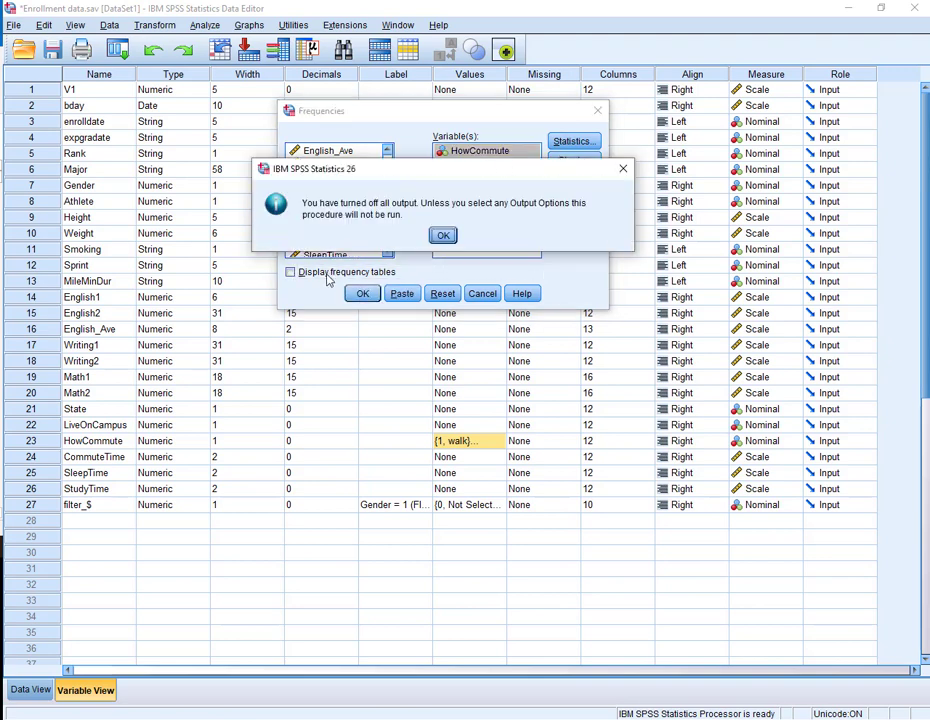
left_click(442, 234)
left_click(380, 272)
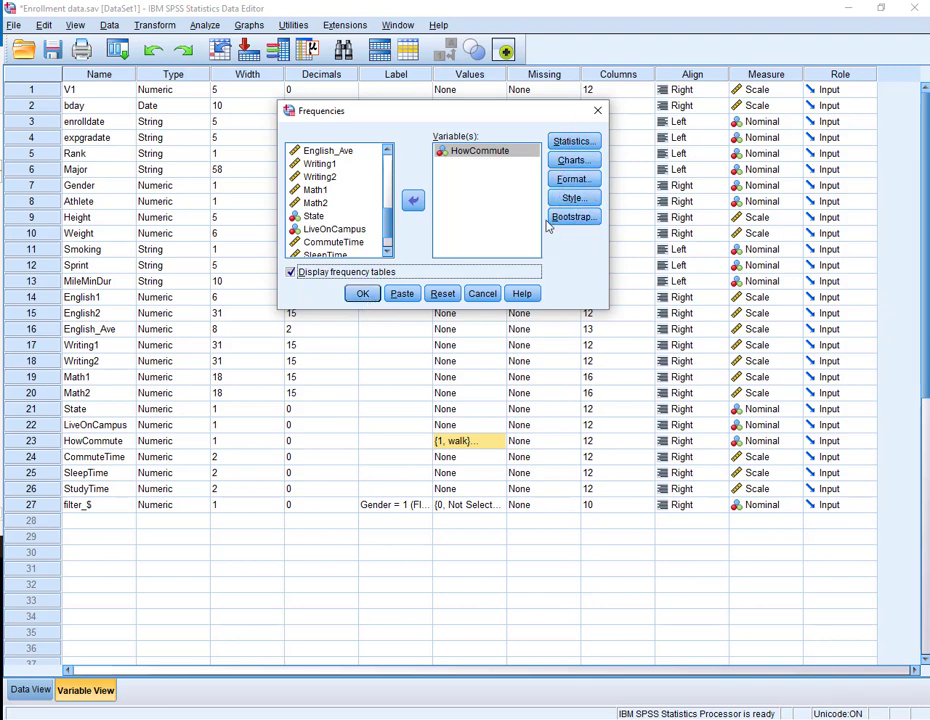
Include bar charts of frequencies for HowCommute and run the Frequencies analysis
left_click(573, 160)
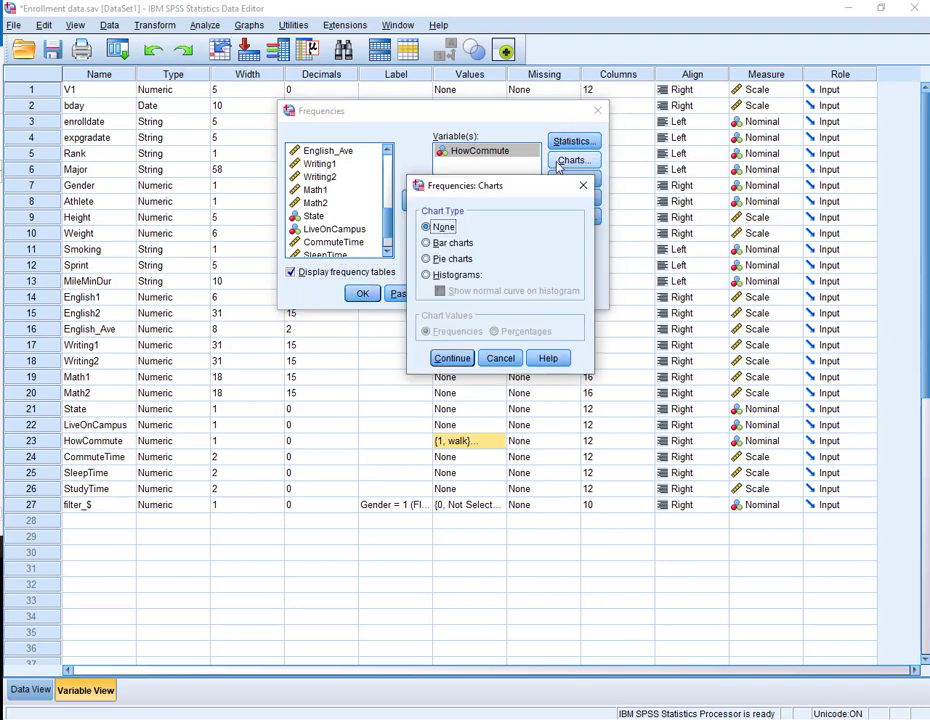
left_click(453, 243)
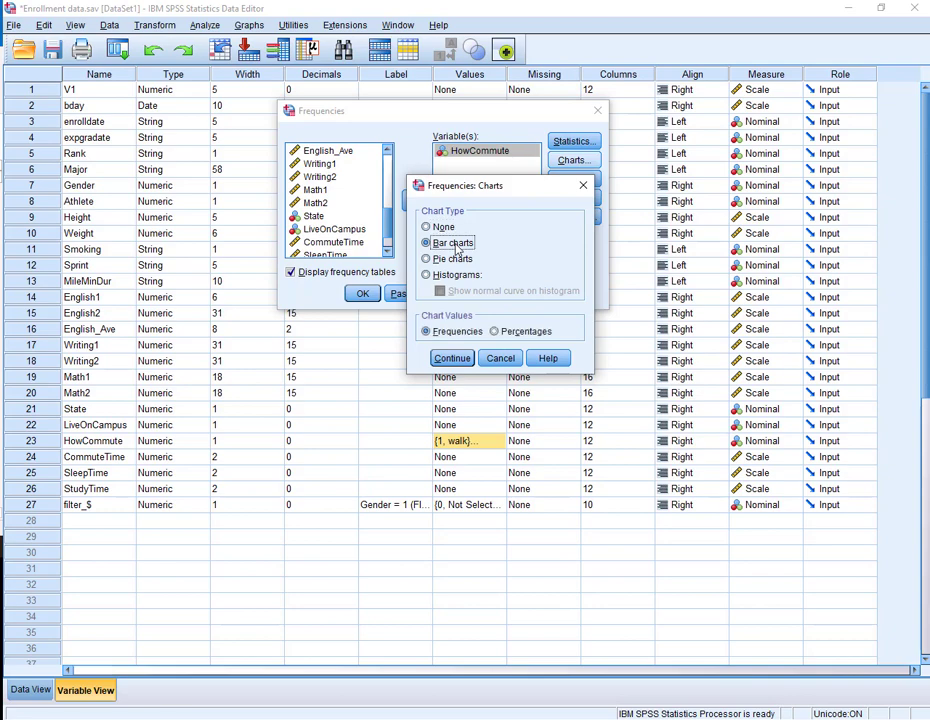
left_click(451, 358)
left_click(366, 296)
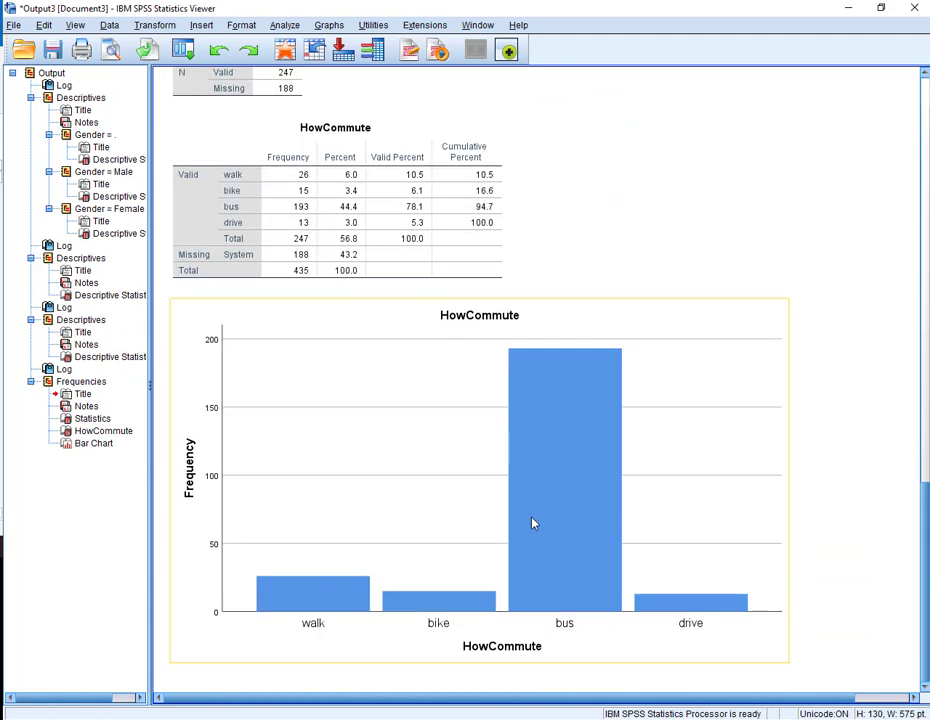
Examine the HowCommute frequency table, its valid percents and the bar chart, and read the next task in the Word homework document
scroll(573, 533, "up", 1)
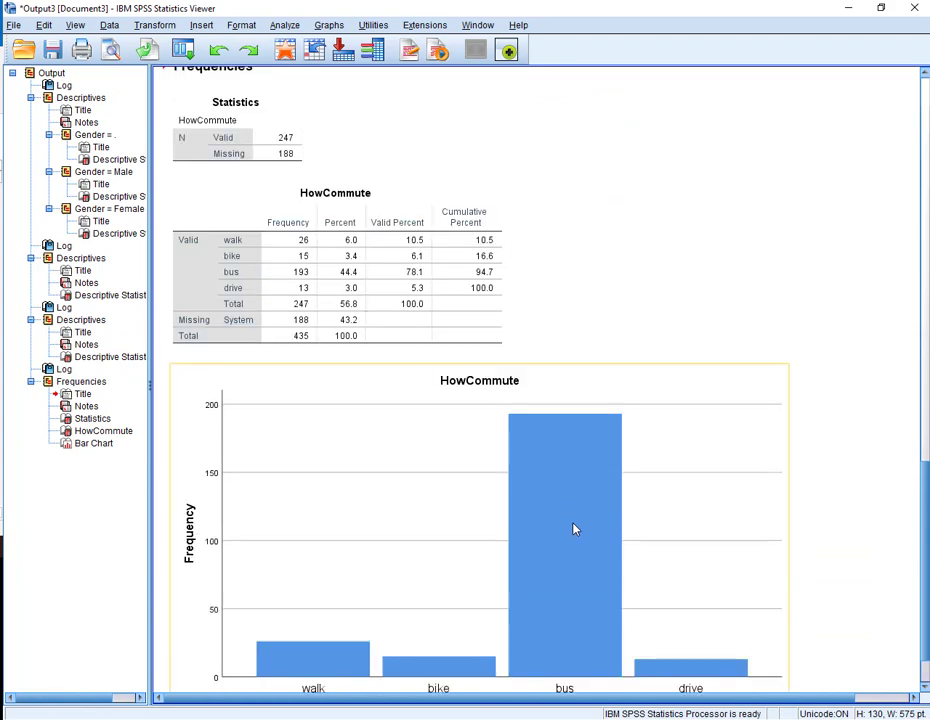
left_click(241, 274)
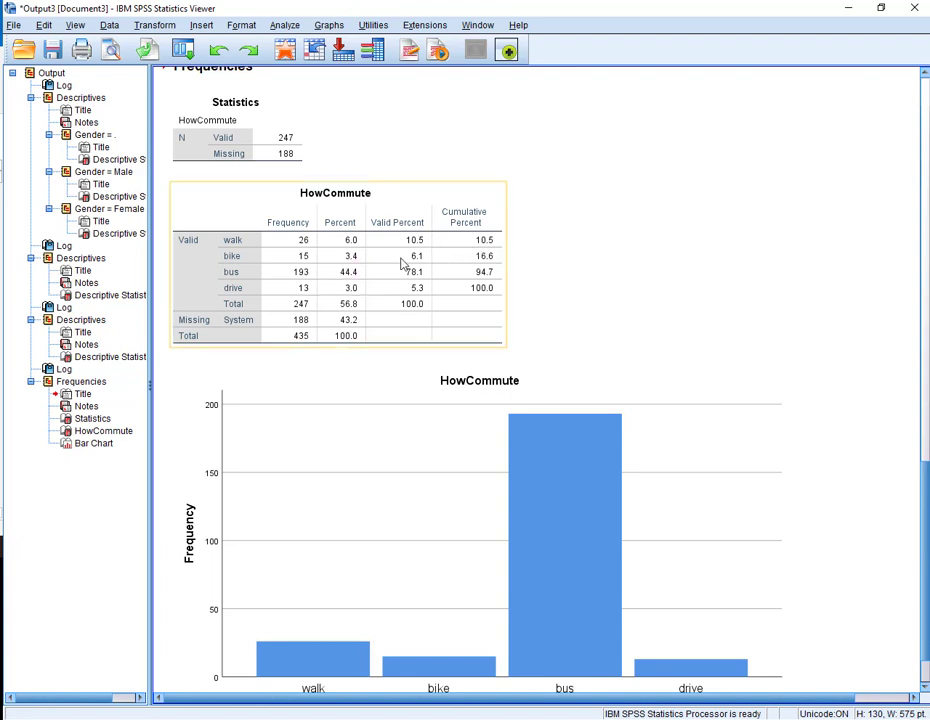
left_click(577, 272)
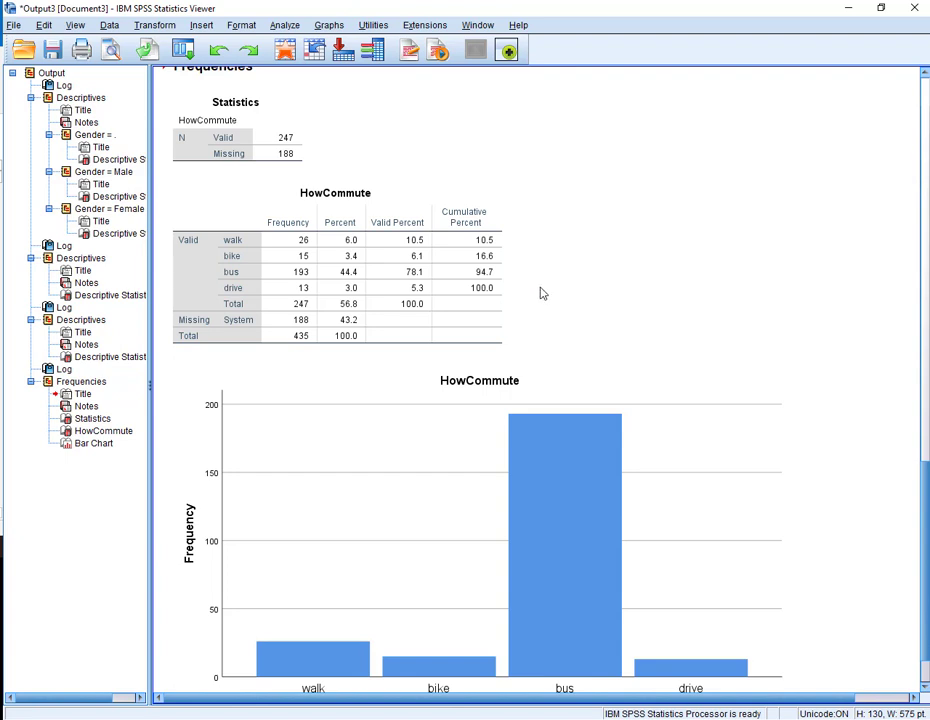
left_click(426, 245)
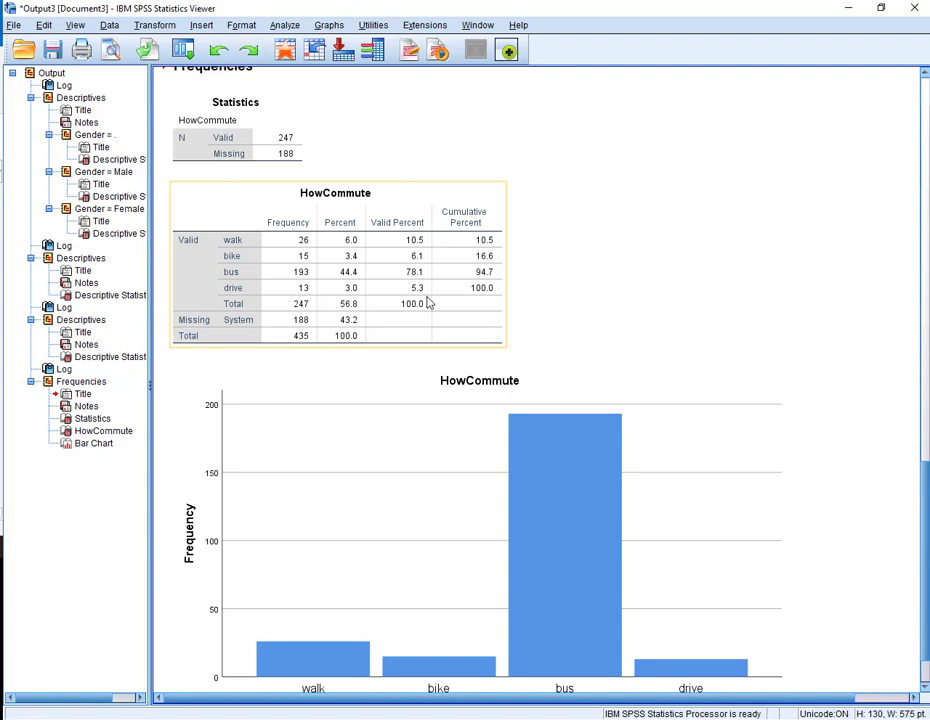
left_click(703, 295)
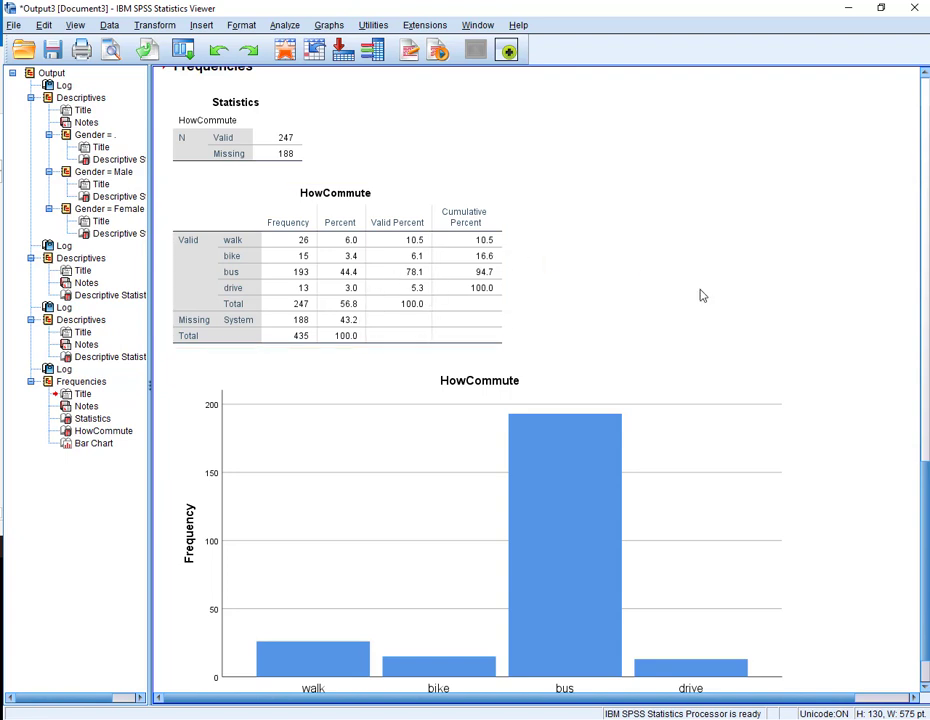
scroll(690, 288, "down", 1)
left_click(455, 210)
left_click(477, 492)
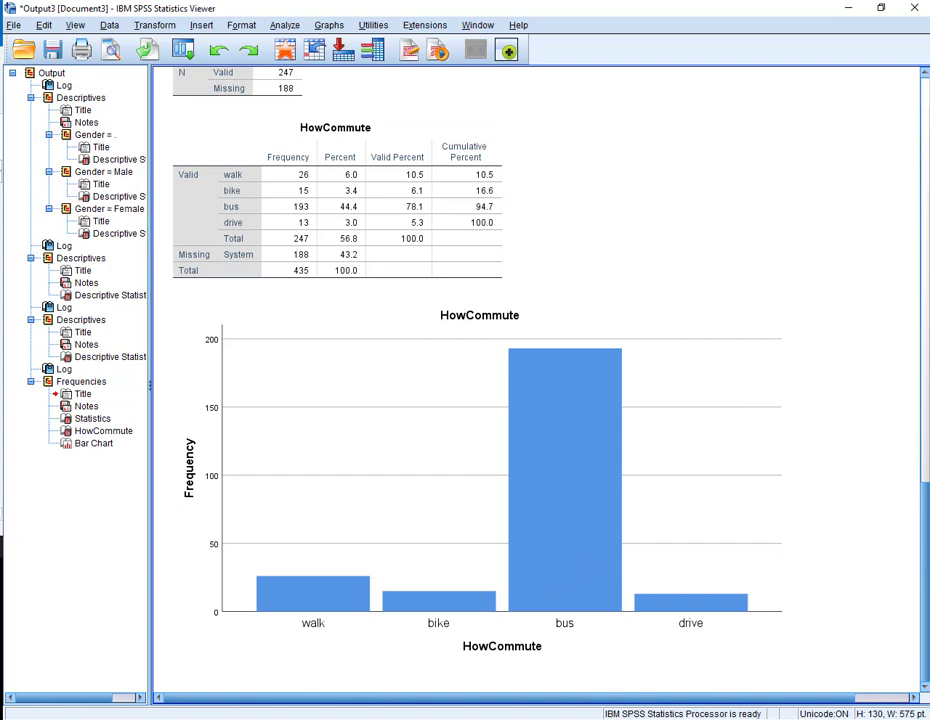
key("alt+Tab")
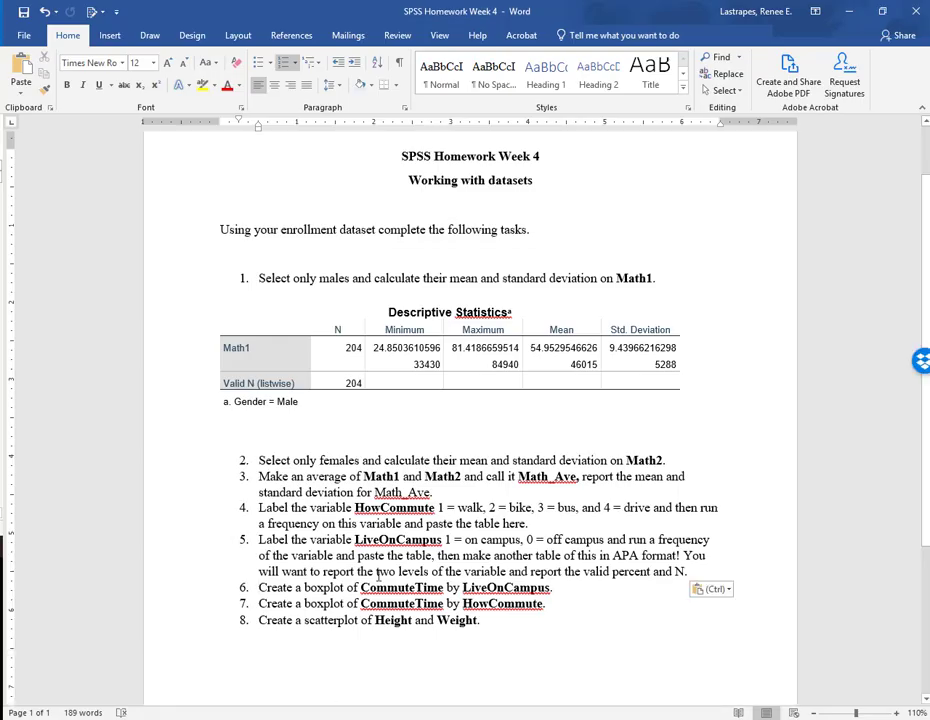
scroll(377, 576, "down", 2)
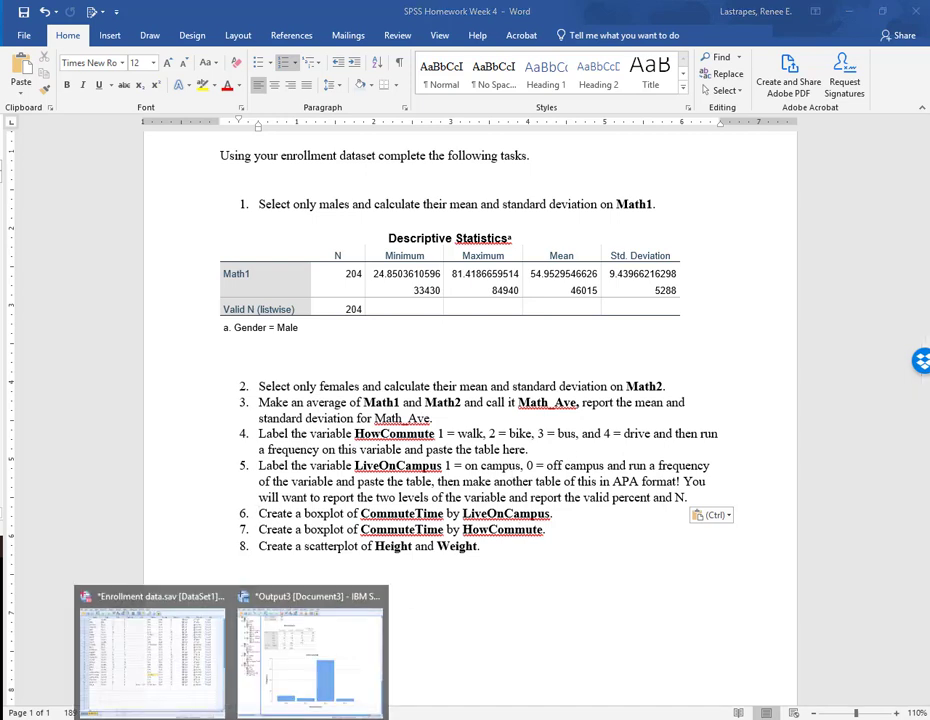
Return to the enrollment data in SPSS and add the value label 1 as on campus to the LiveOnCampus variable
left_click(296, 661)
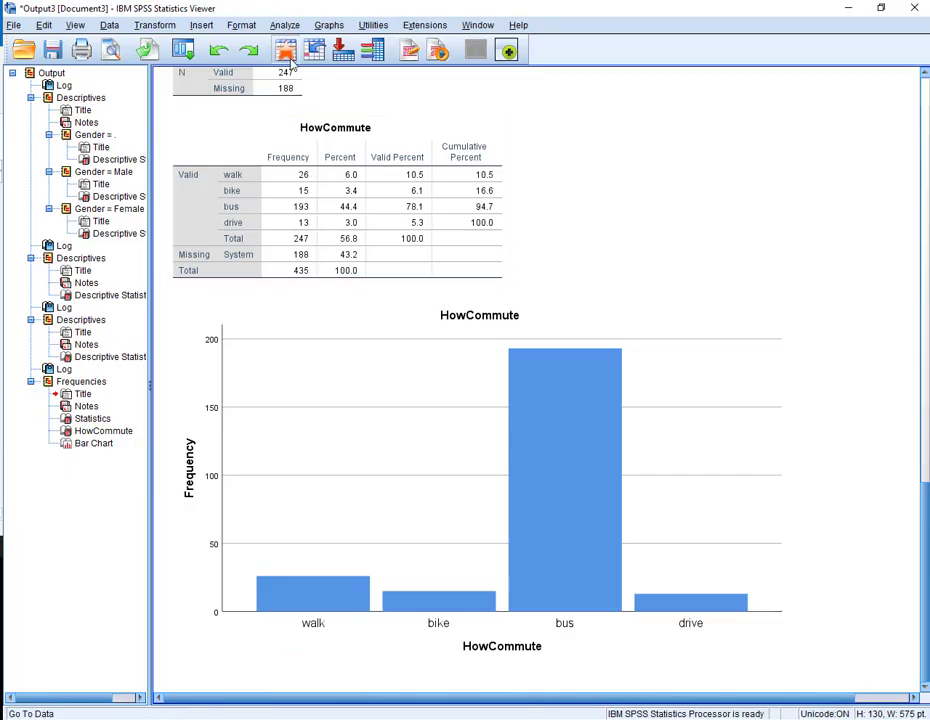
left_click(182, 49)
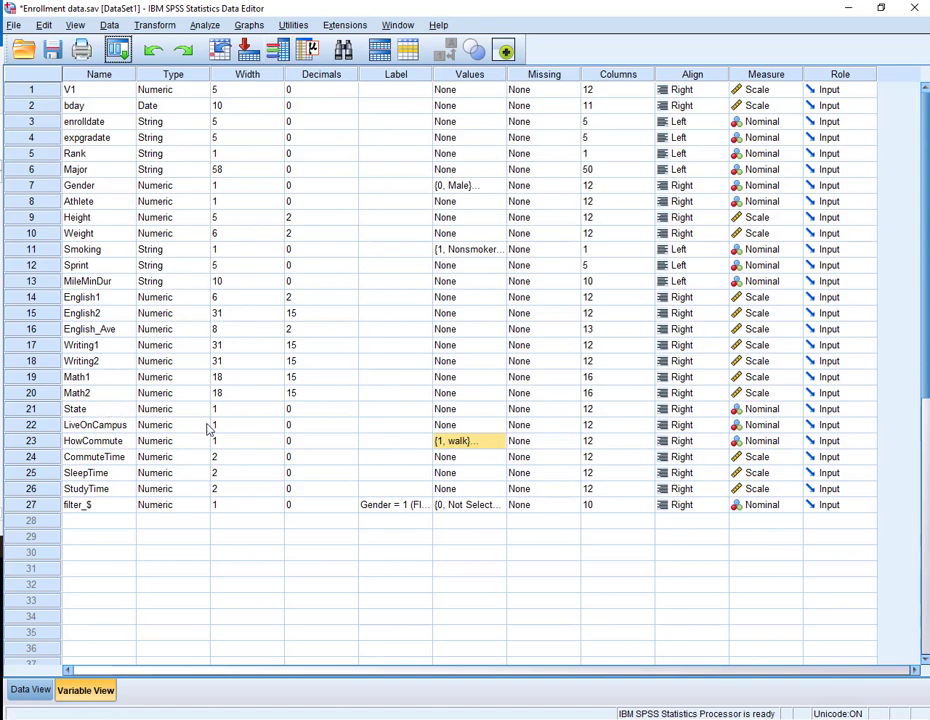
left_click(490, 425)
left_click(498, 425)
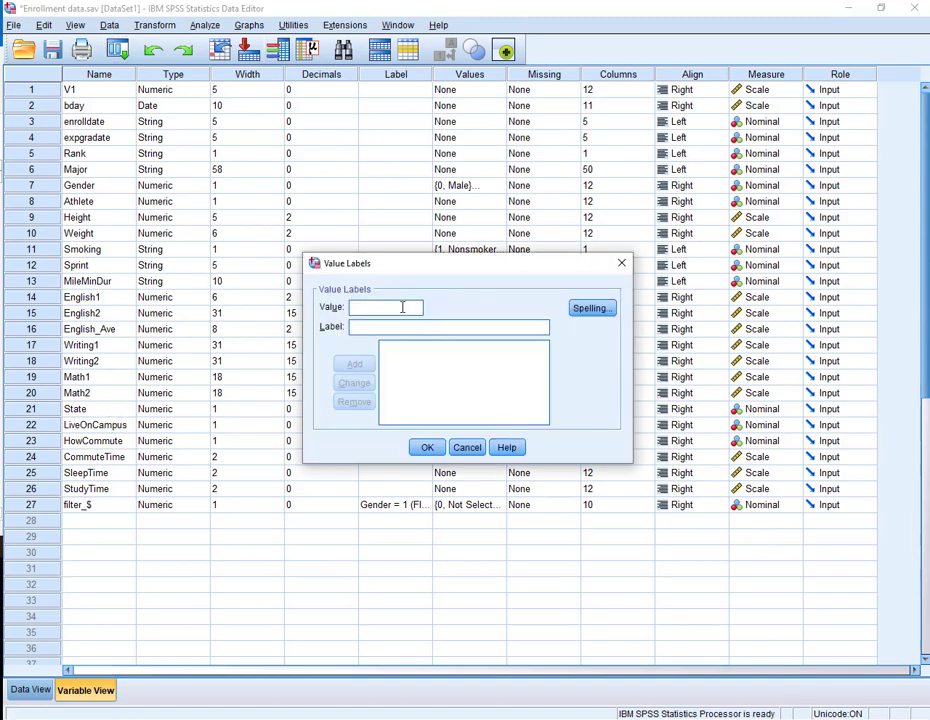
type("1on campus")
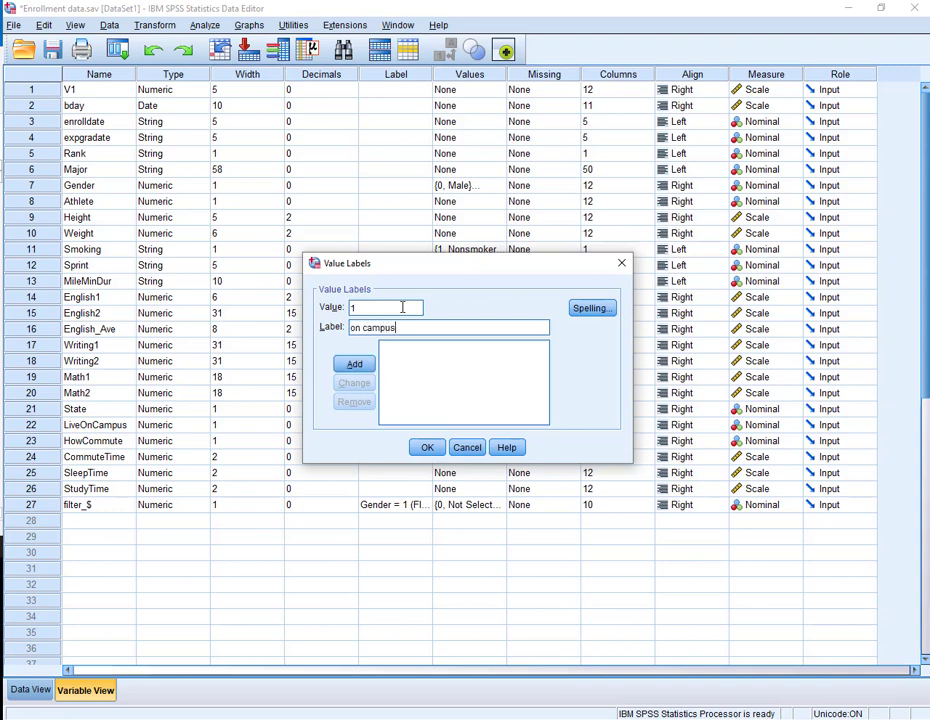
key("Return")
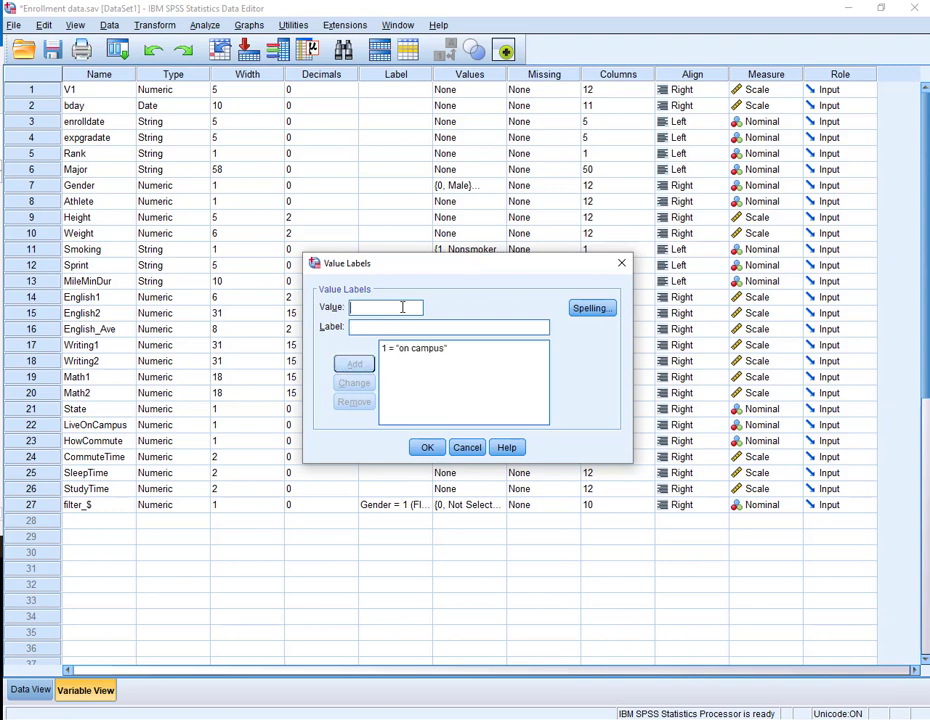
Add the LiveOnCampus value label 0 as off campus and apply the label set
type("0")
key("Tab")
type("of")
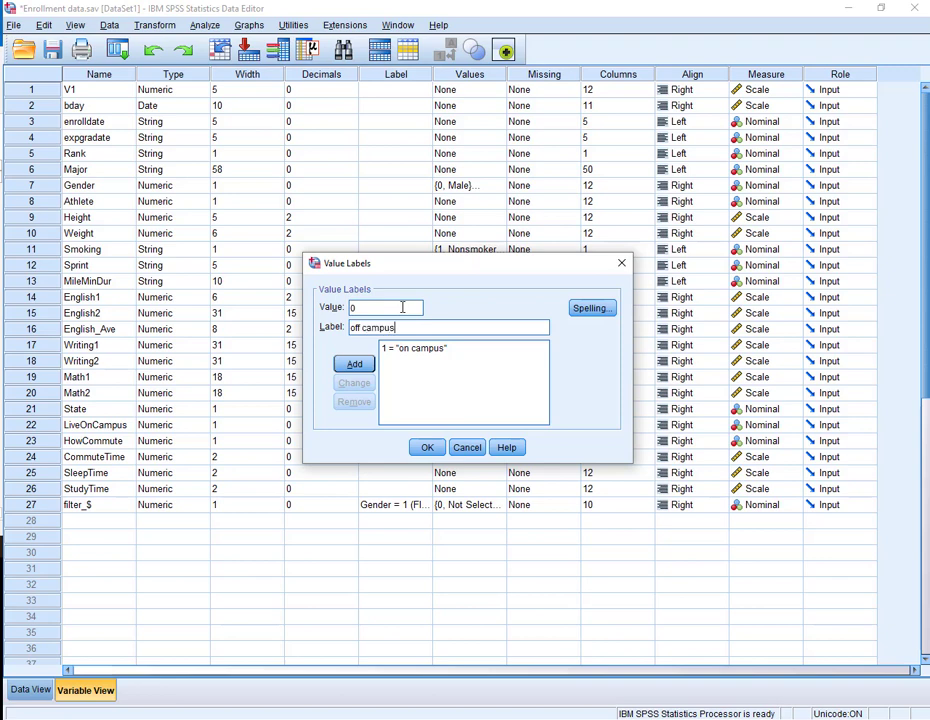
key("Return")
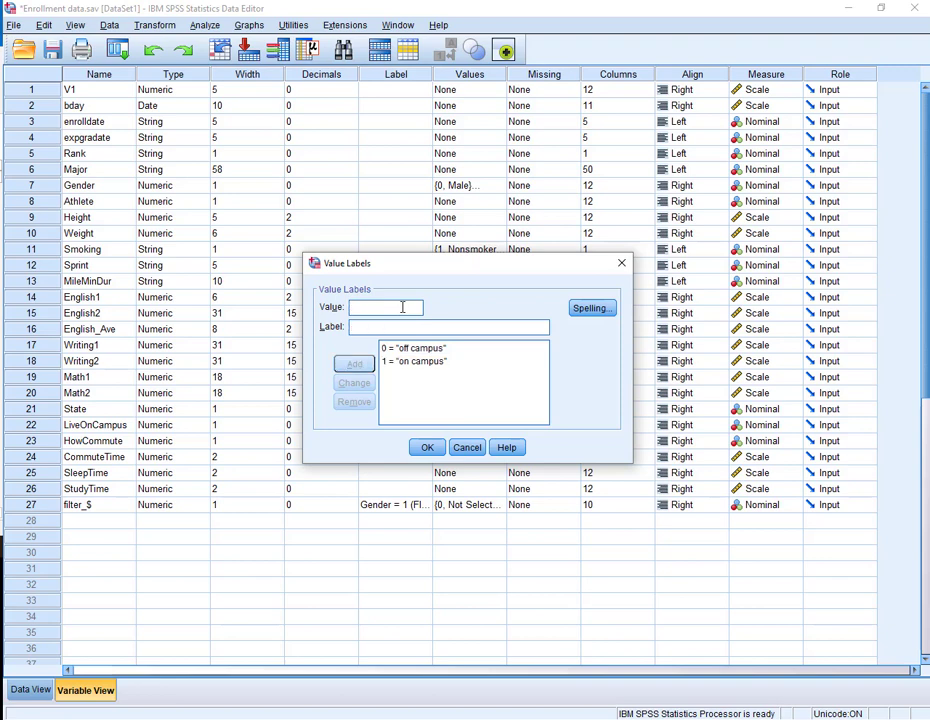
left_click(428, 448)
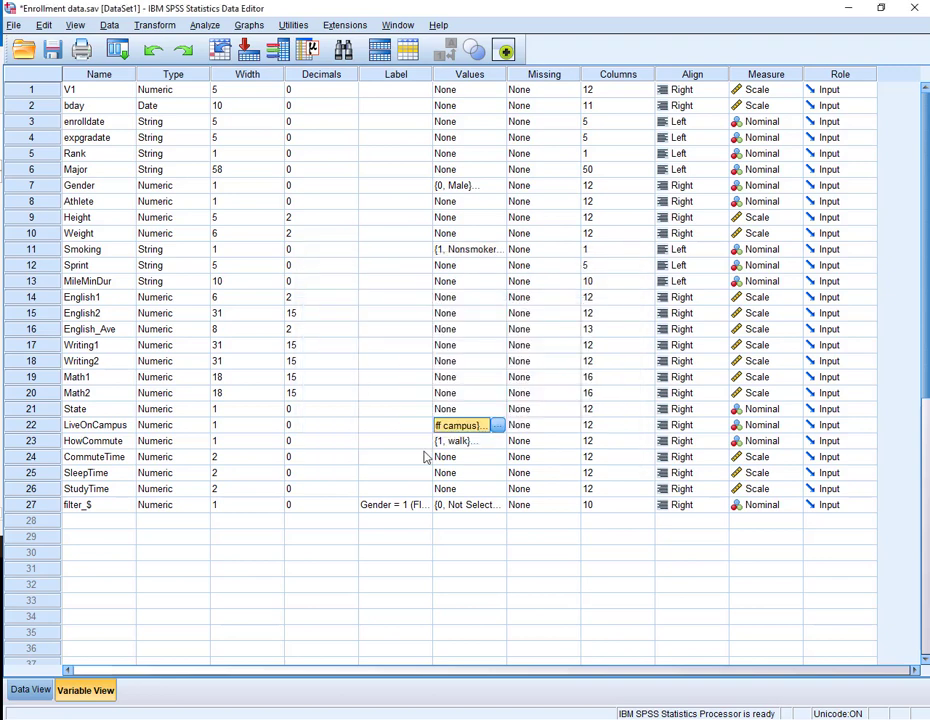
left_click(201, 27)
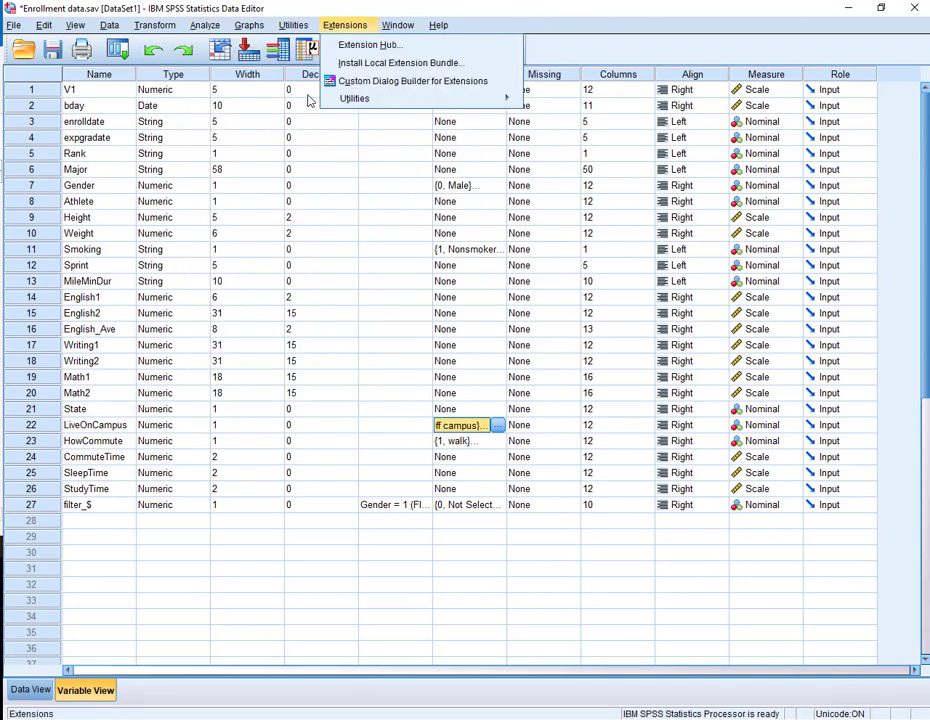
left_click(118, 50)
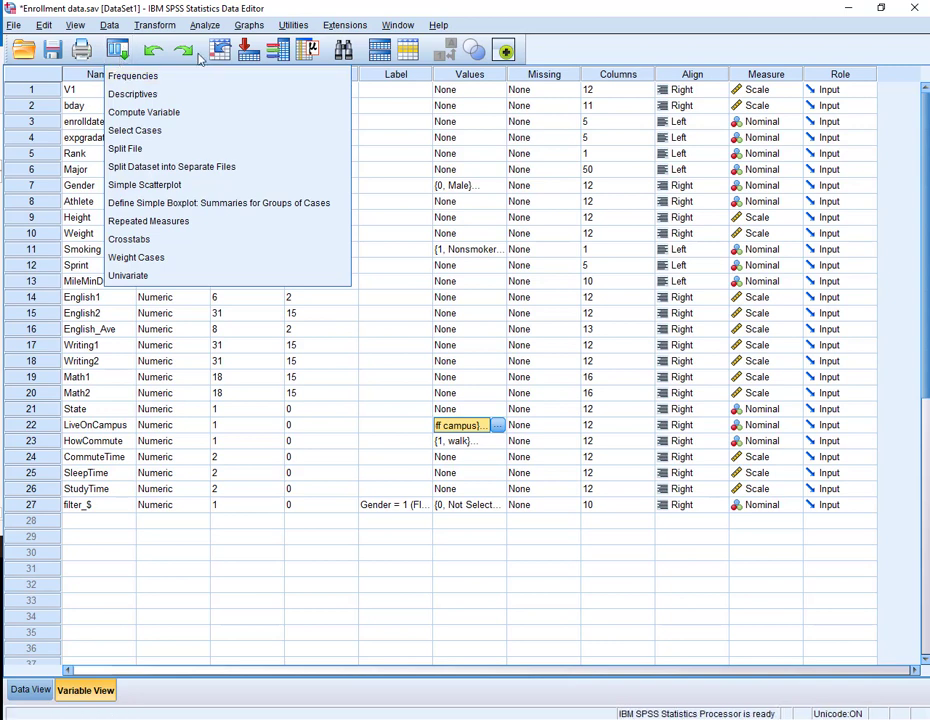
left_click(570, 30)
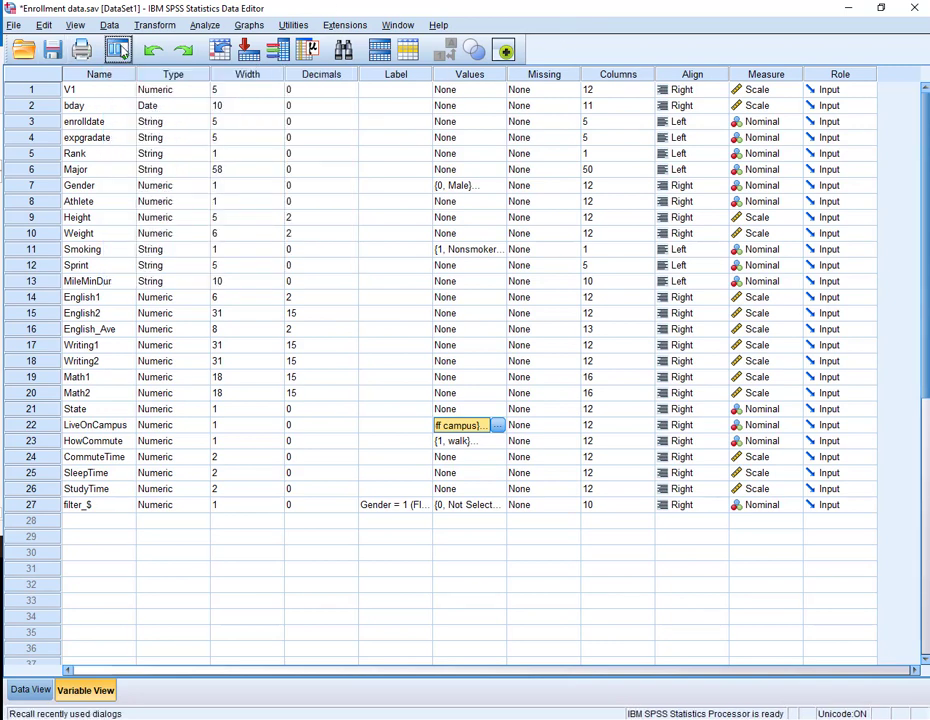
Recall the Frequencies analysis and replace HowCommute with LiveOnCampus as the analysed variable
left_click(118, 50)
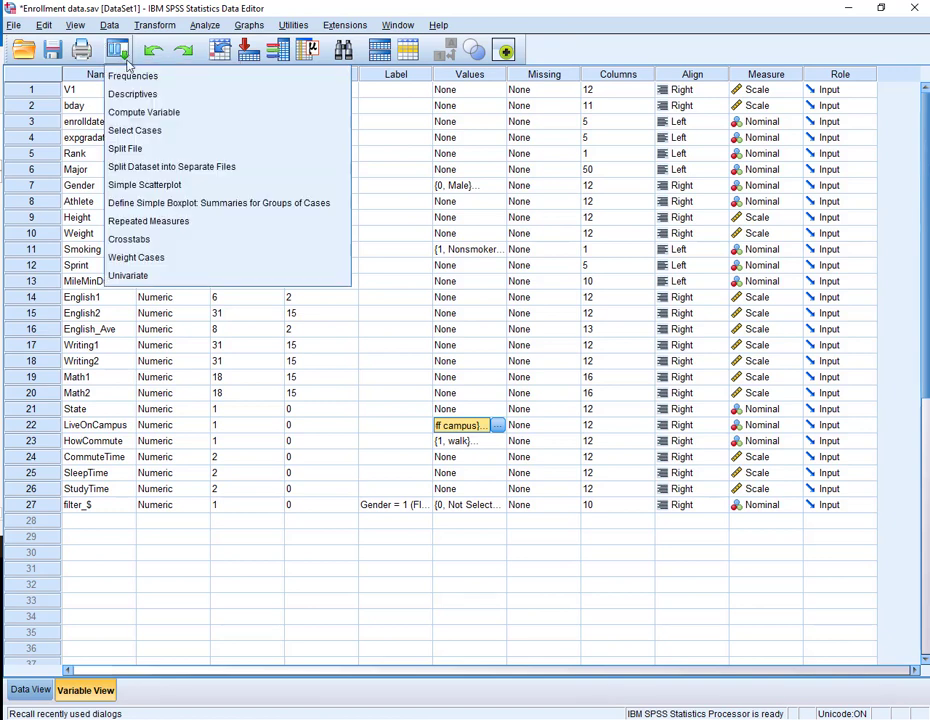
left_click(95, 78)
left_click(482, 152)
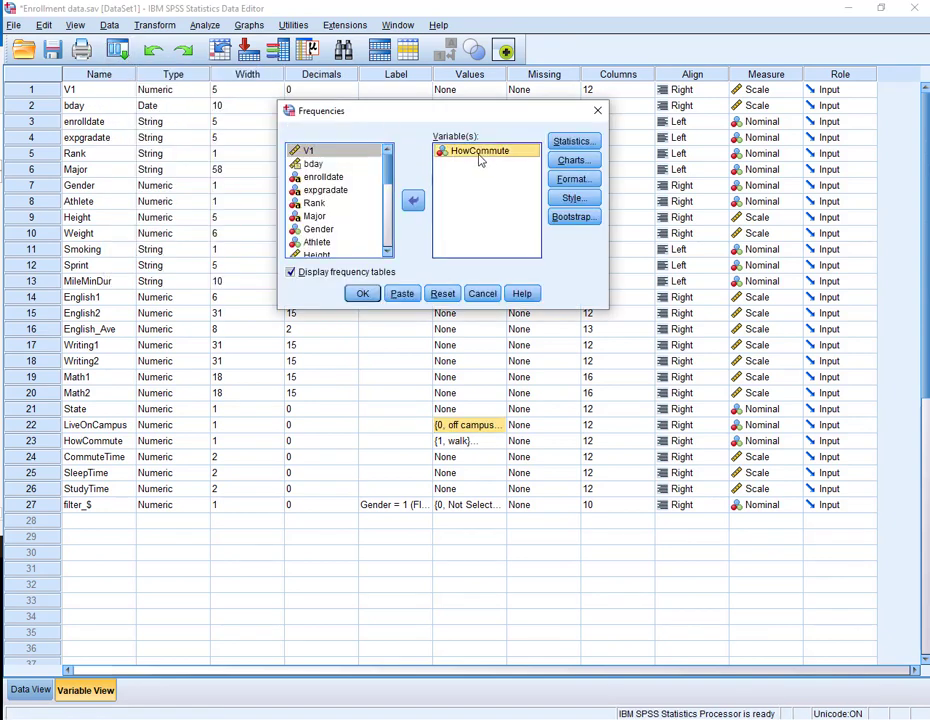
left_click(416, 200)
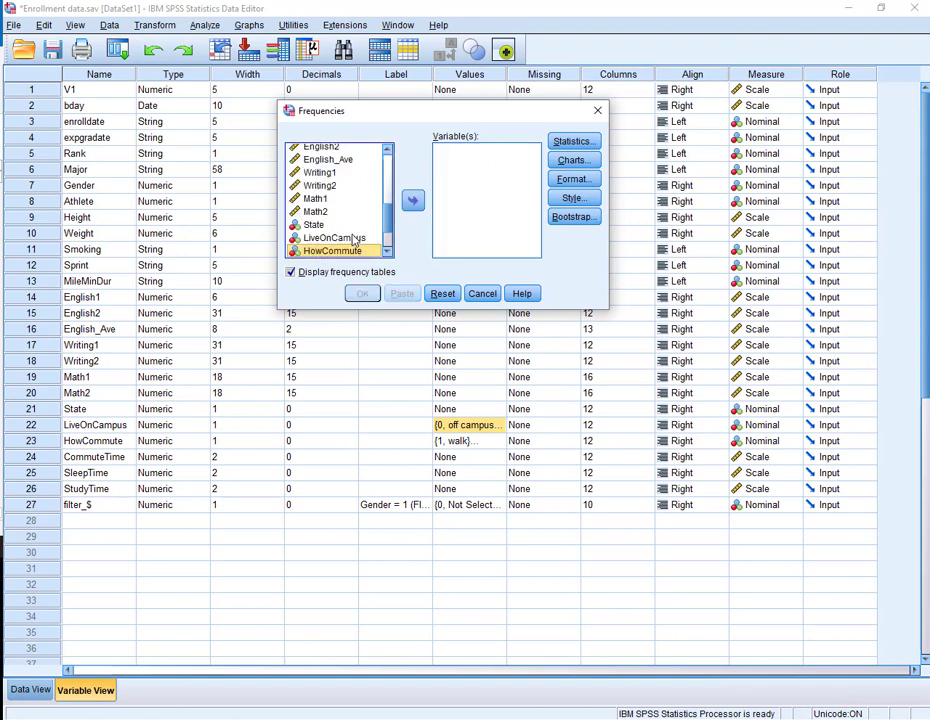
left_click(335, 238)
left_click(413, 200)
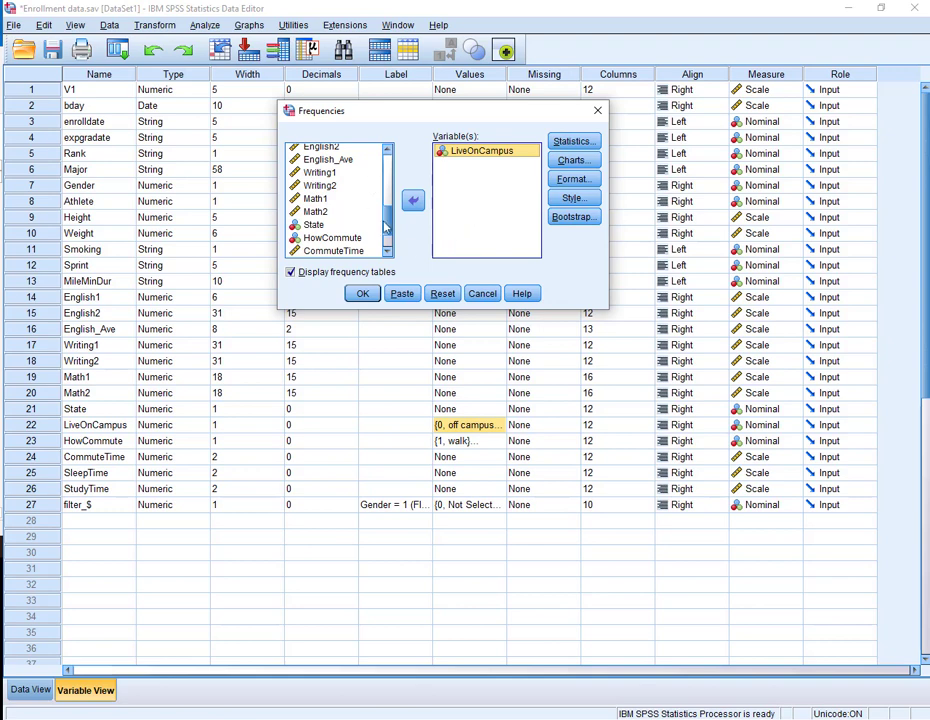
Request a bar chart of frequencies and run the Frequencies analysis for LiveOnCampus
left_click(572, 160)
left_click(450, 245)
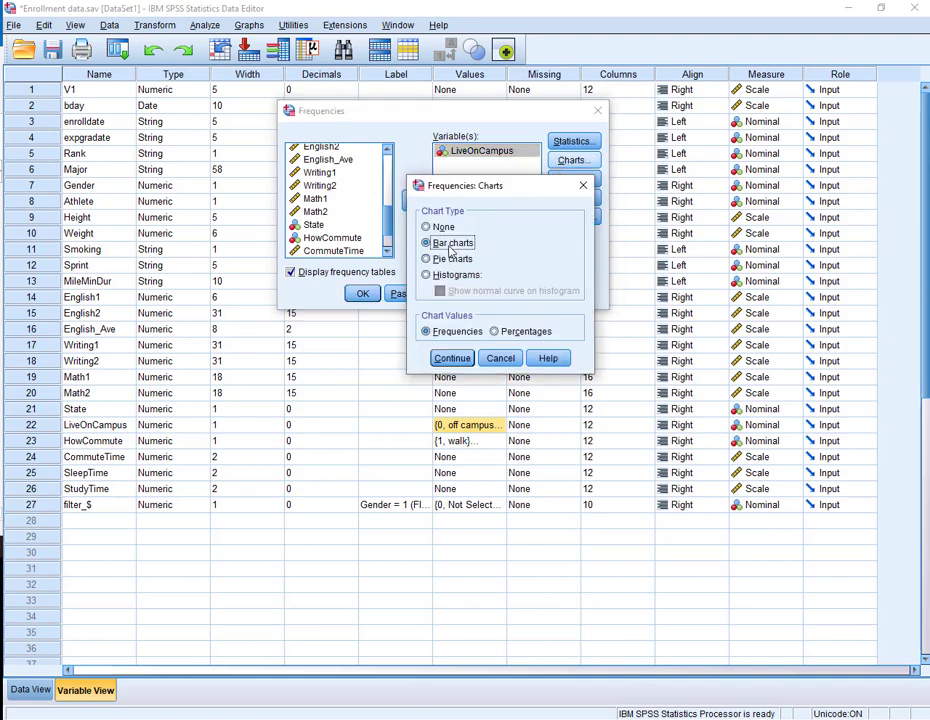
key("Return")
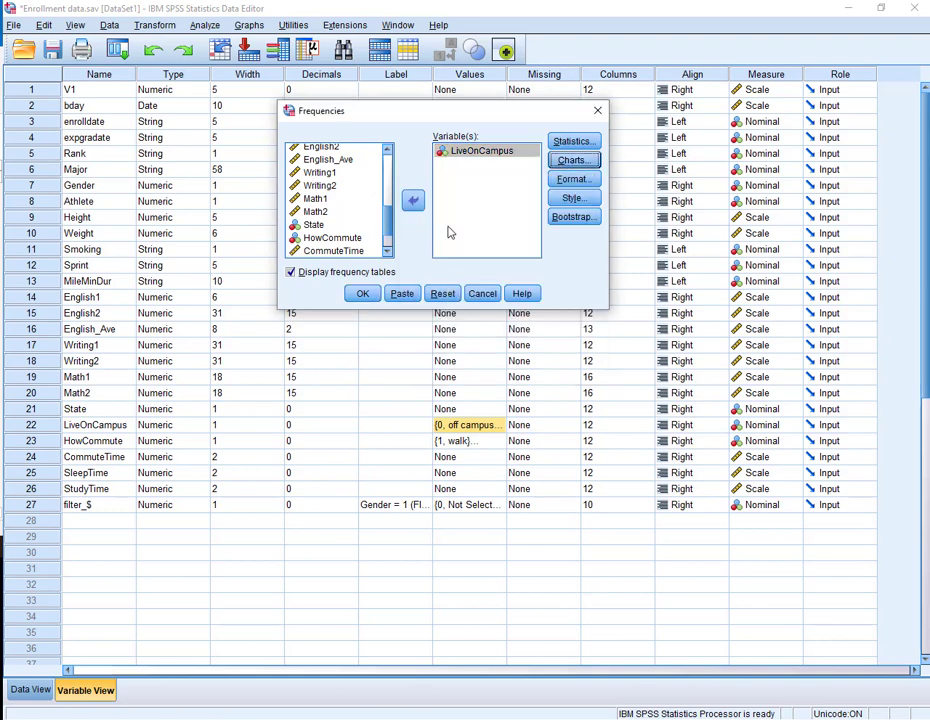
left_click(362, 293)
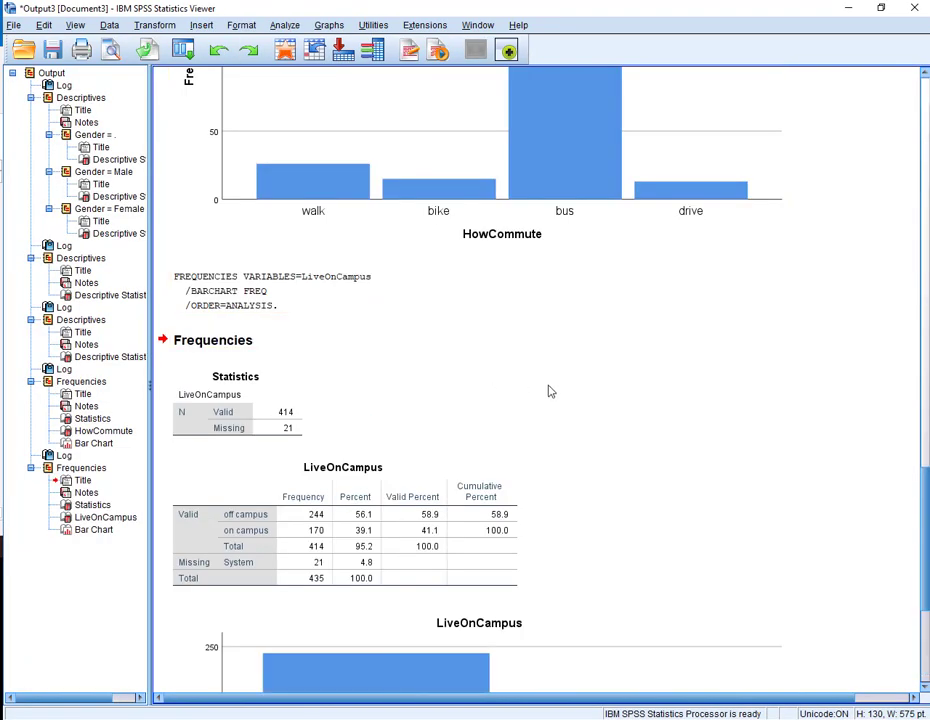
Copy the LiveOnCampus frequency table from the output, switch to the Word homework document and paste it below task 5
scroll(548, 388, "down", 5)
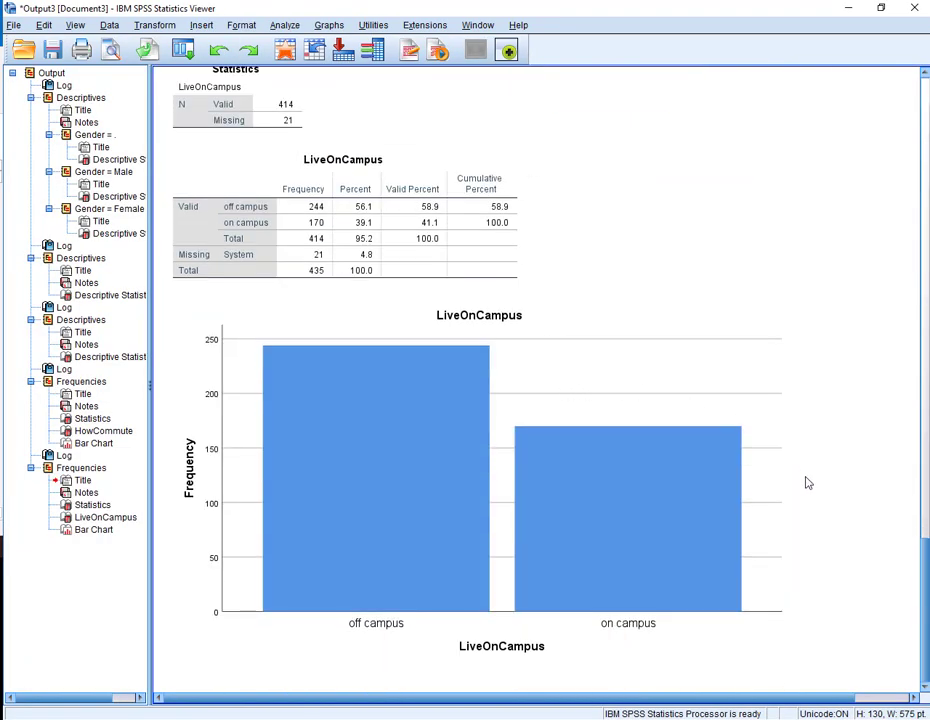
scroll(792, 468, "up", 1)
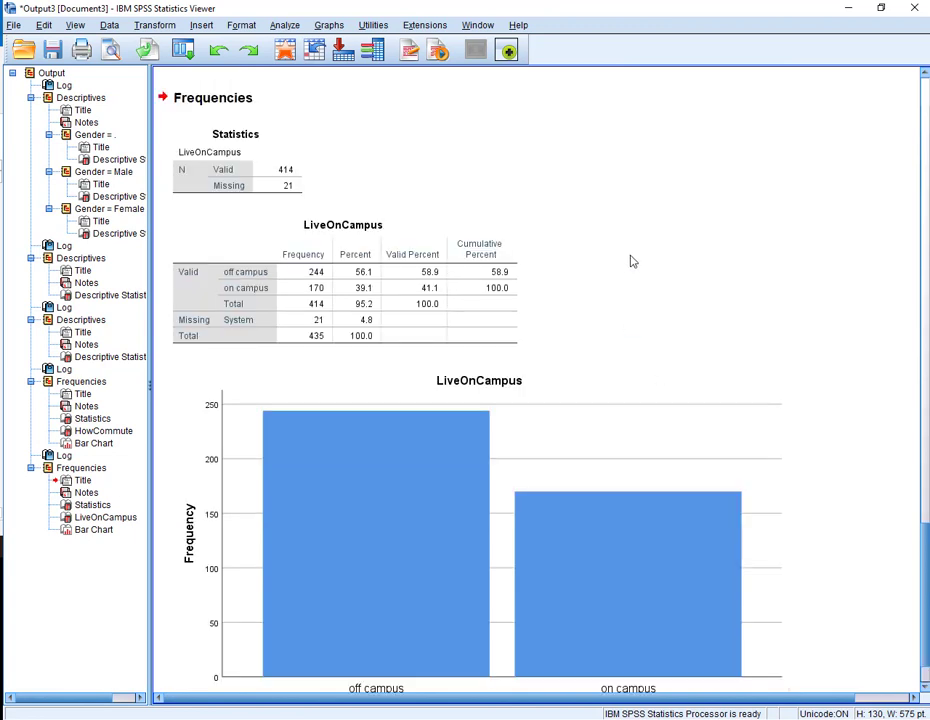
left_click(401, 288)
right_click(401, 228)
left_click(425, 251)
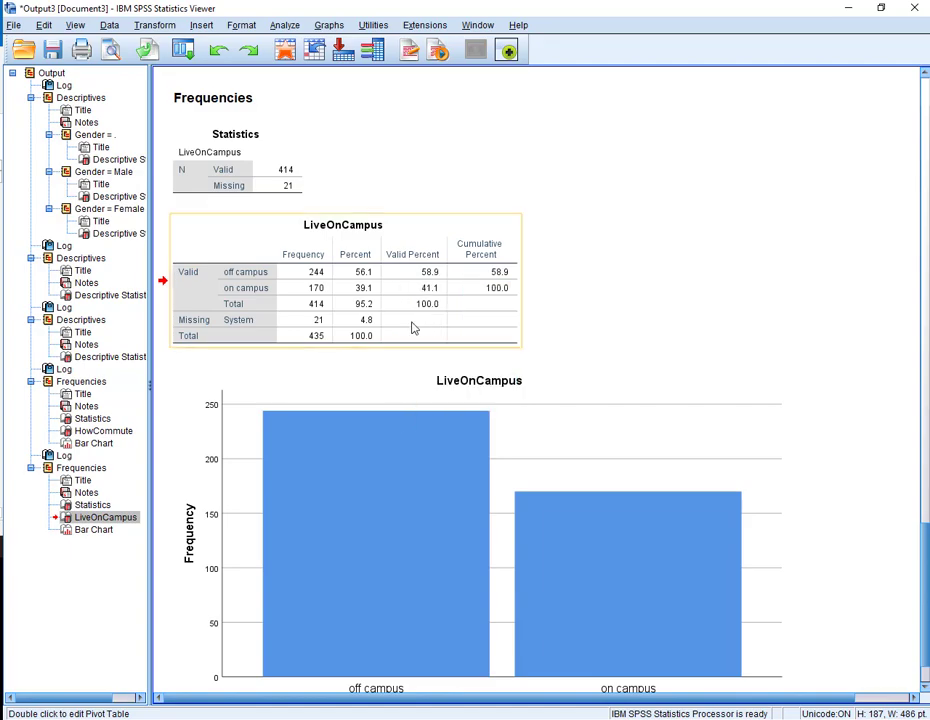
key("alt+Tab")
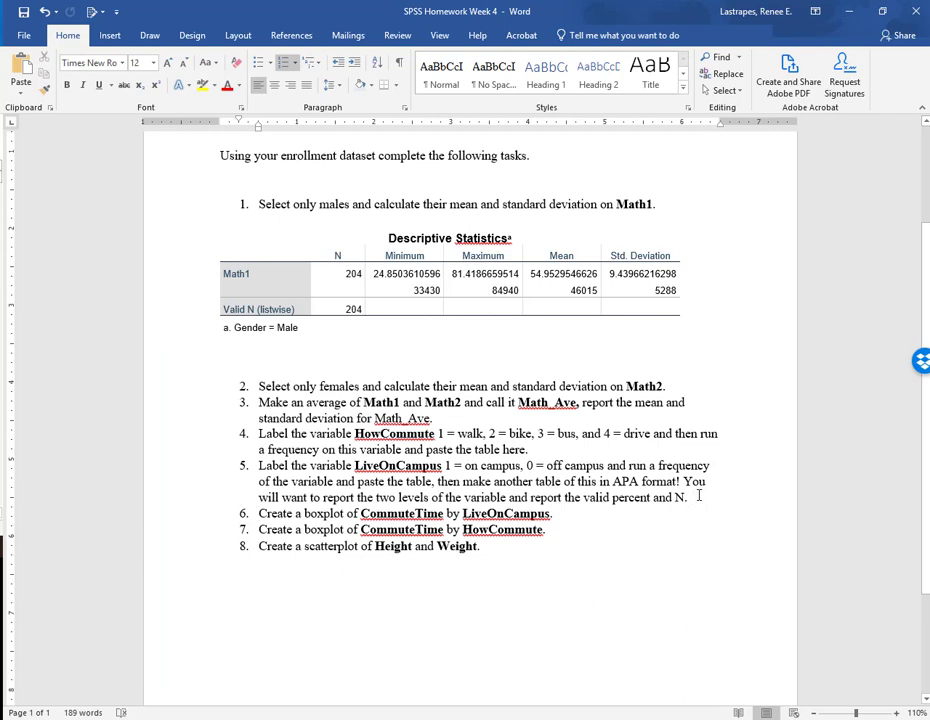
key("Return")
key("Return")
key("Return")
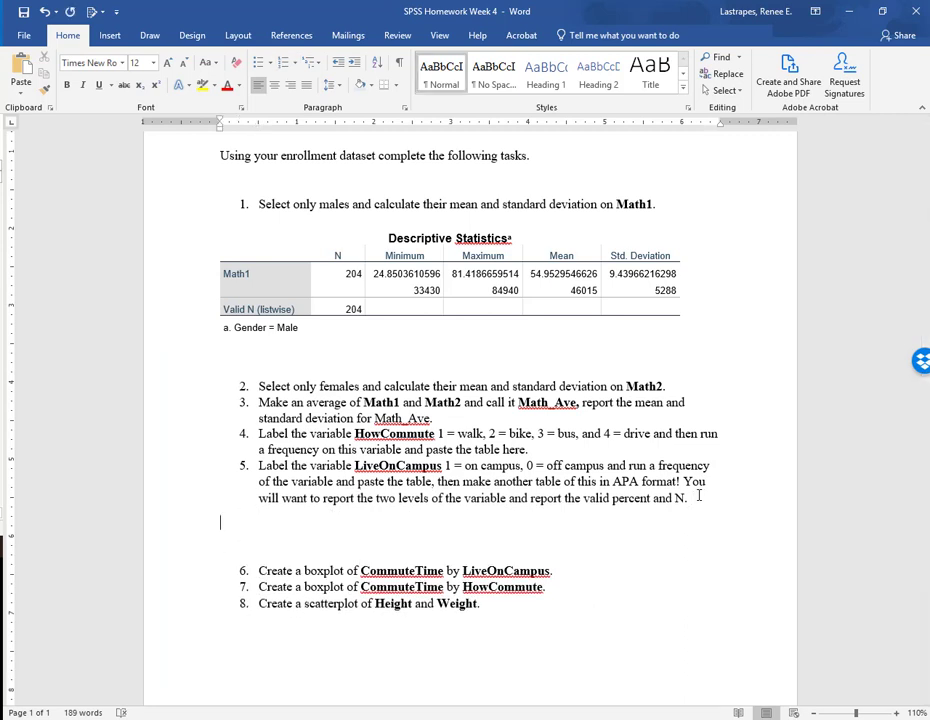
key("ctrl+v")
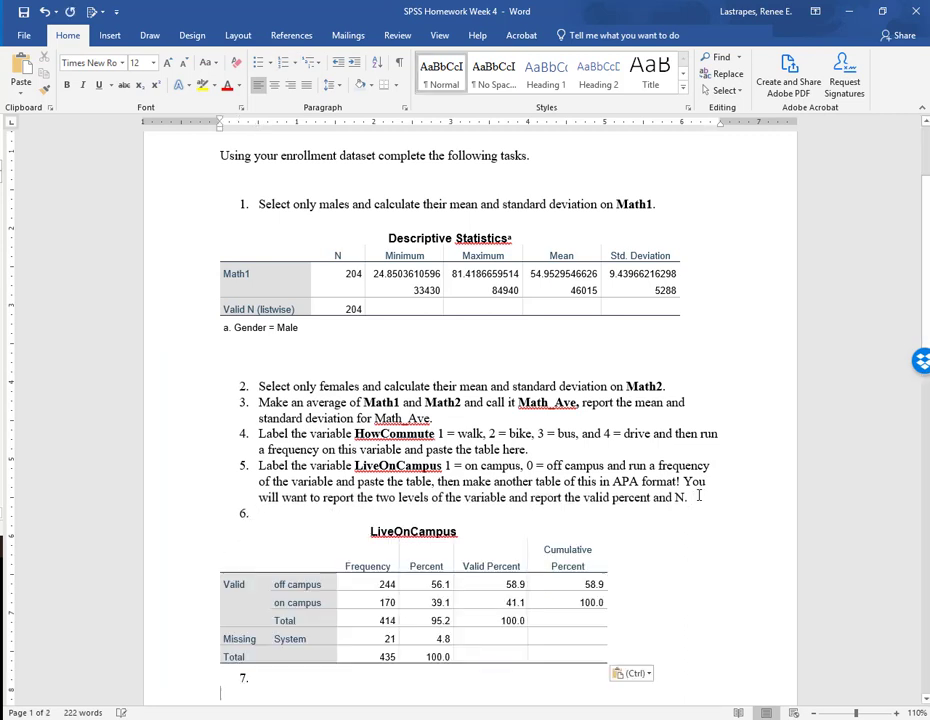
Remove the stray list numbers above and below the pasted LiveOnCampus table and leave an empty line beneath it
left_click(437, 512)
key("BackSpace")
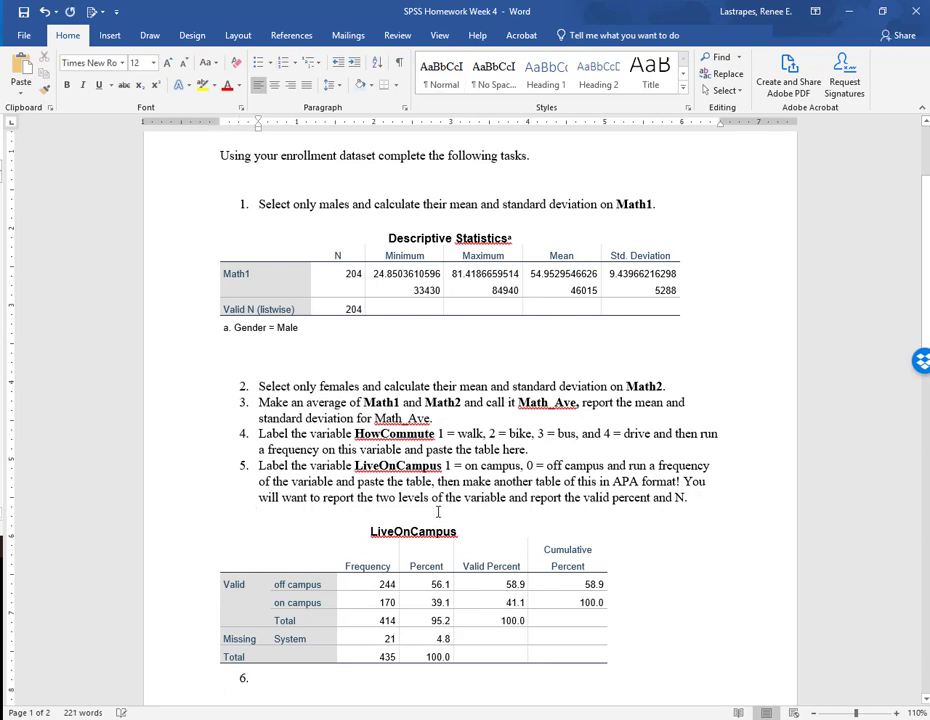
scroll(440, 540, "down", 2)
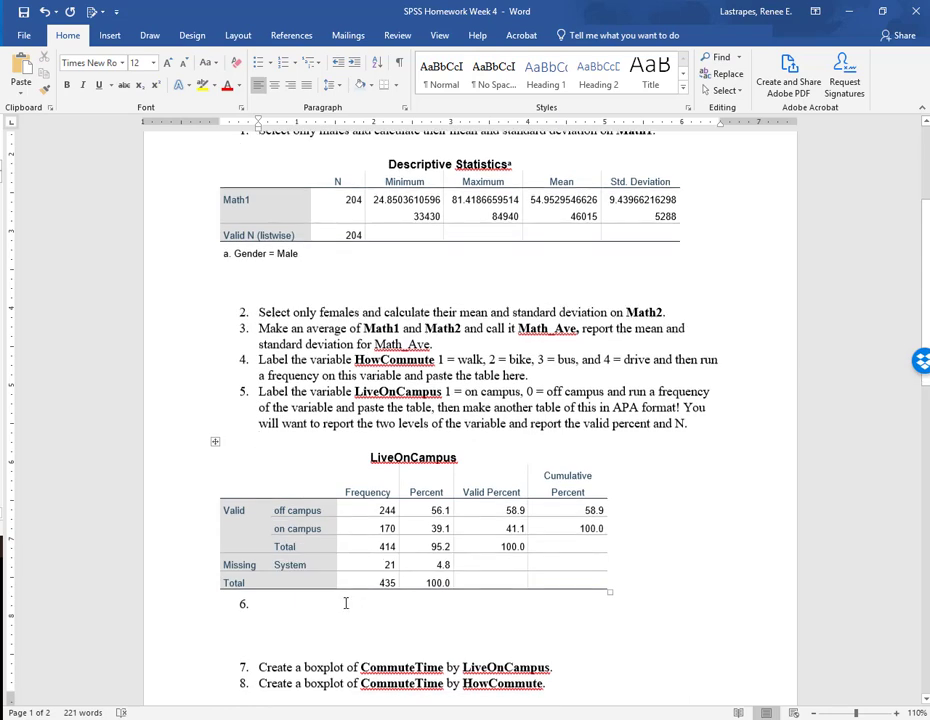
left_click(345, 603)
key("BackSpace")
key("Return")
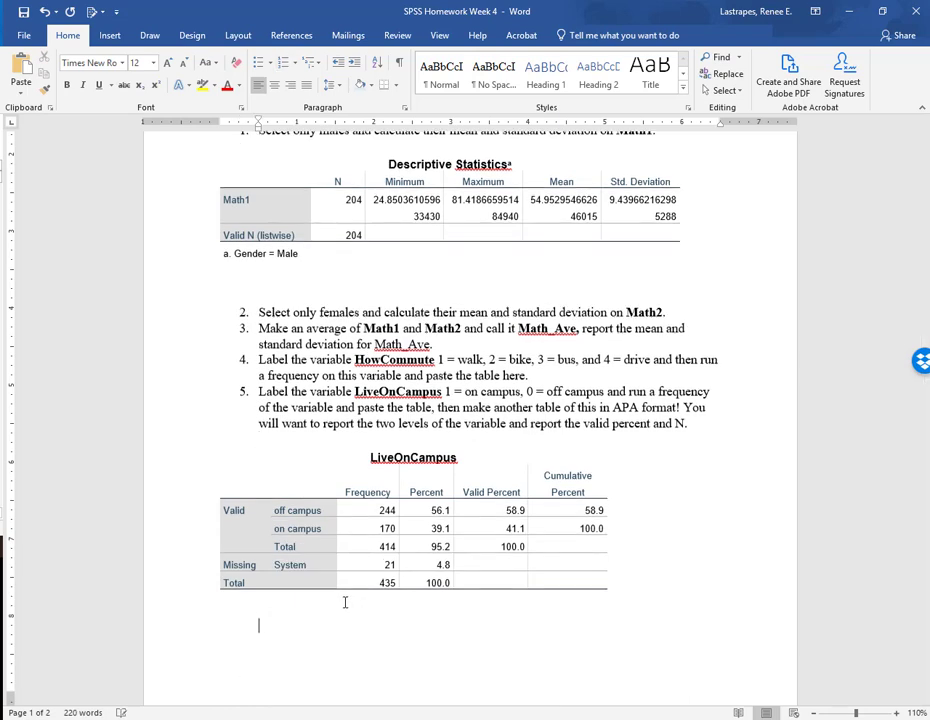
Insert a new table with three columns and three rows below the pasted LiveOnCampus table
scroll(432, 598, "down", 2)
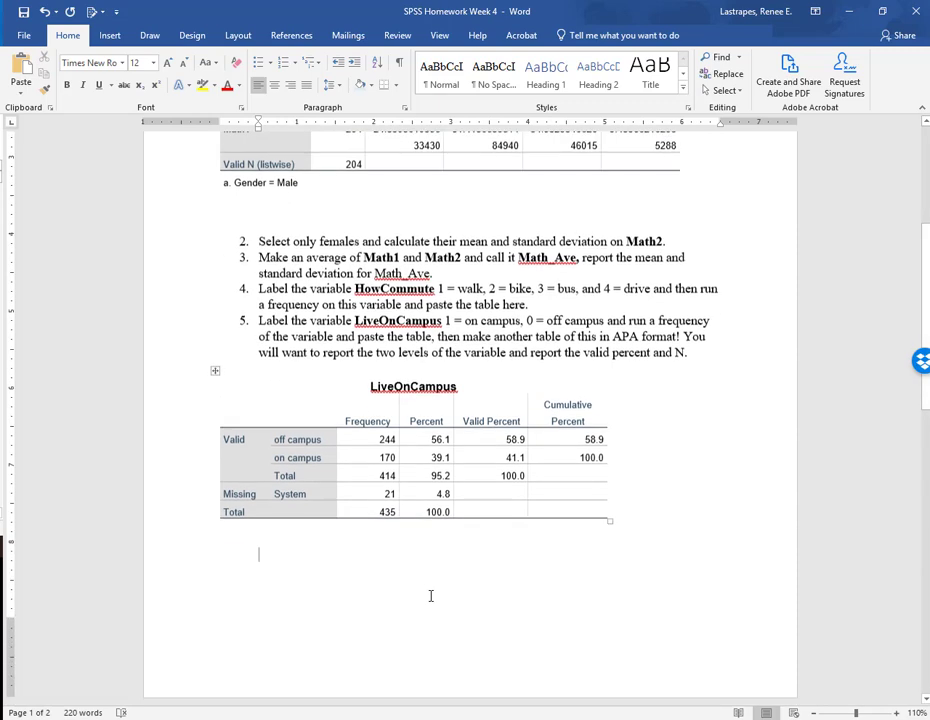
scroll(469, 579, "down", 4)
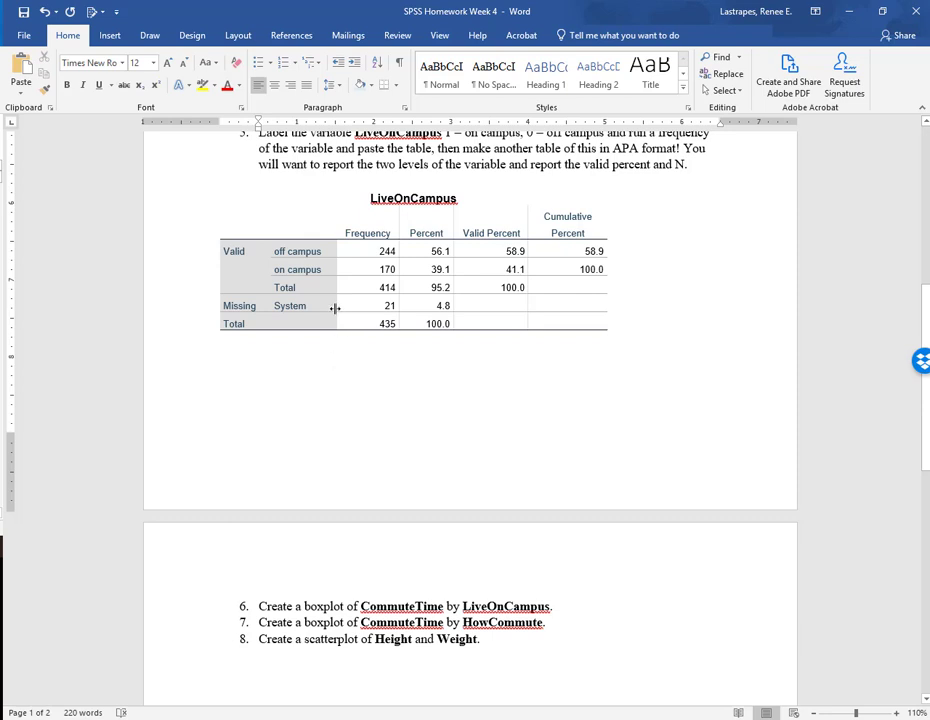
scroll(362, 420, "up", 1)
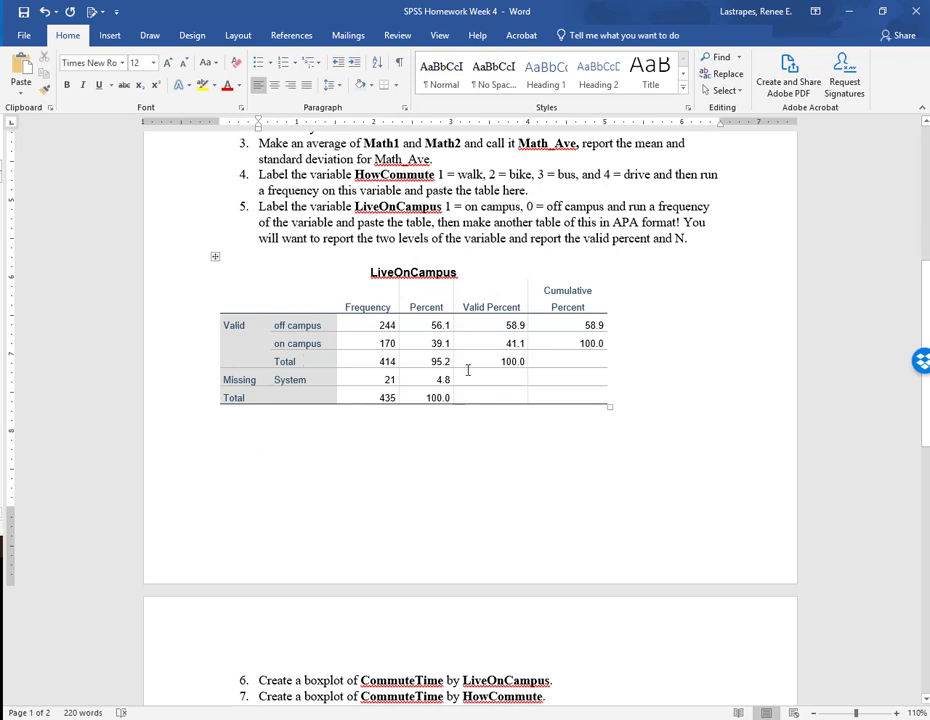
left_click(112, 36)
left_click(98, 82)
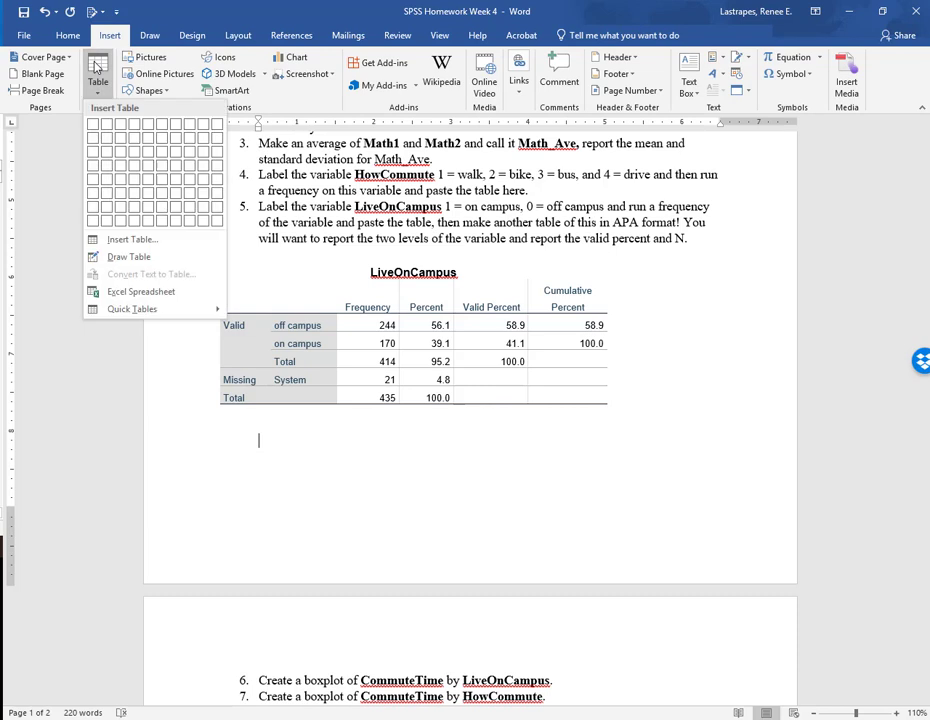
left_click(121, 153)
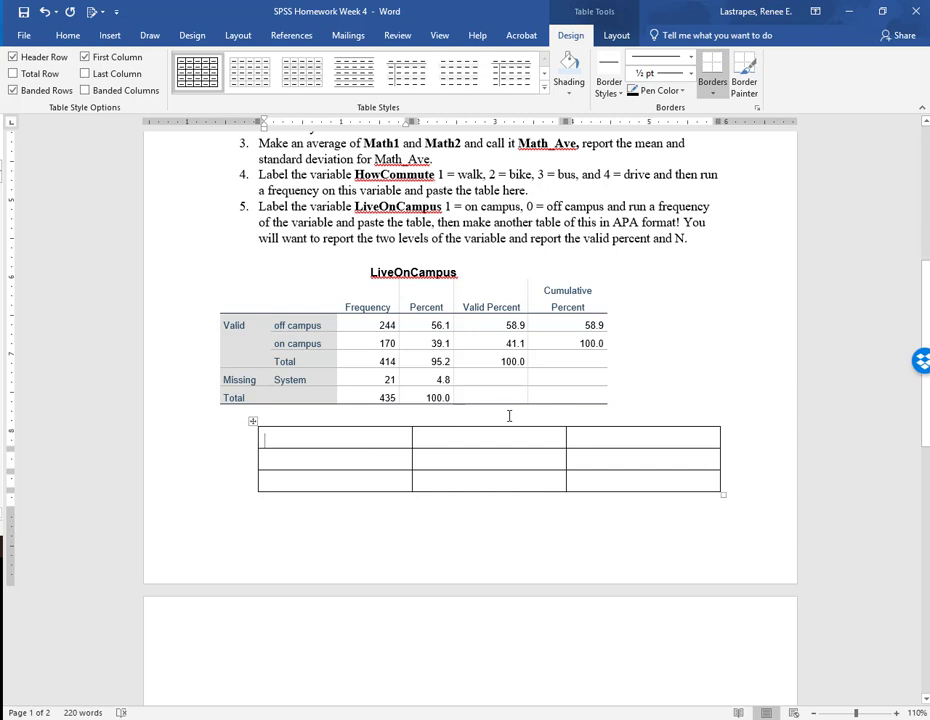
Enter Location as the heading of the new table's first column
type("Liv")
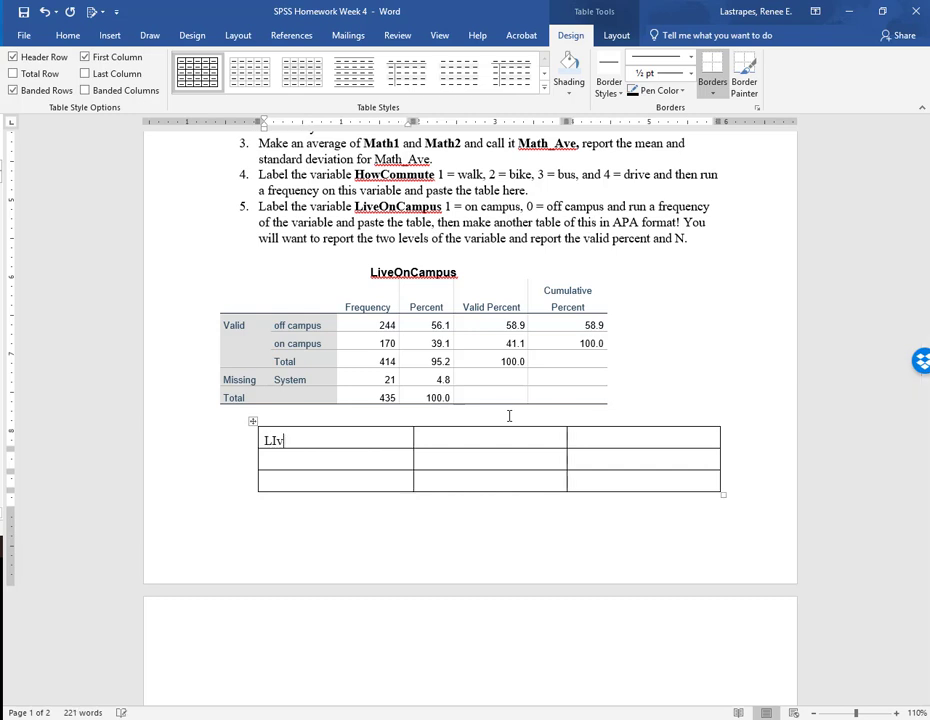
key("BackSpace")
key("BackSpace")
type("iving")
key("BackSpace")
key("BackSpace")
key("BackSpace")
key("BackSpace")
key("BackSpace")
key("BackSpace")
key("BackSpace")
type("Location")
key("Tab")
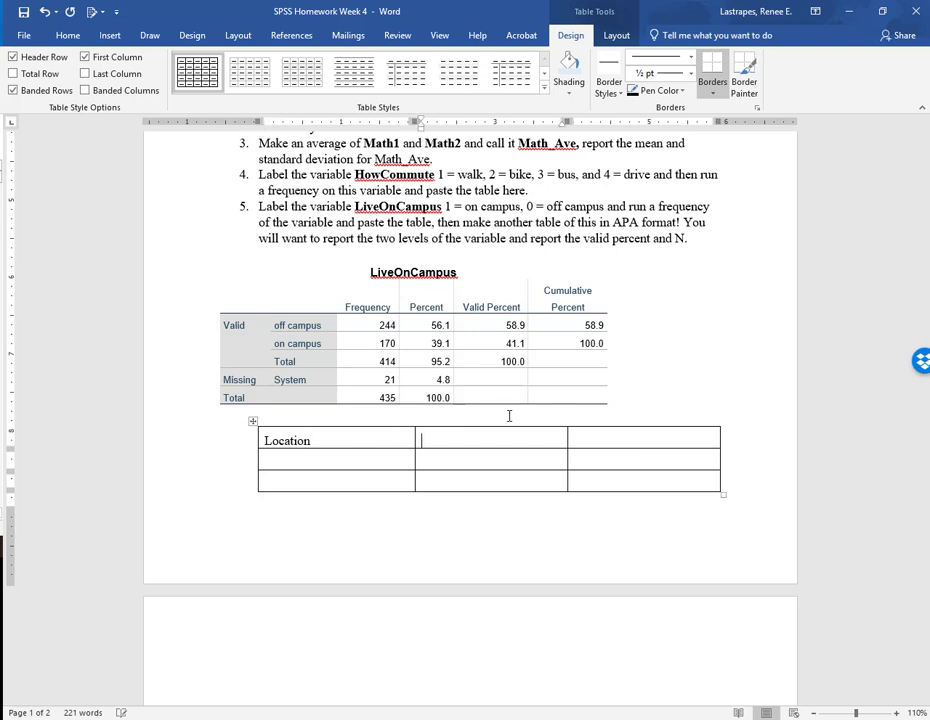
Head the second column N and the third column Percentage
type("N")
key("Tab")
type("Re")
key("BackSpace")
key("BackSpace")
type("Perc")
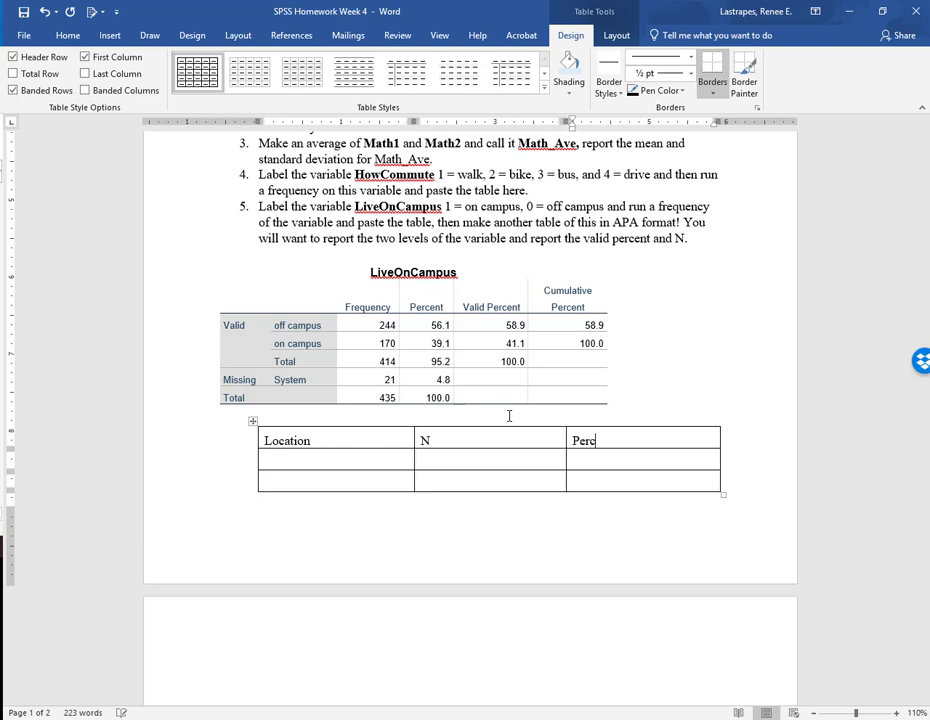
type("entage")
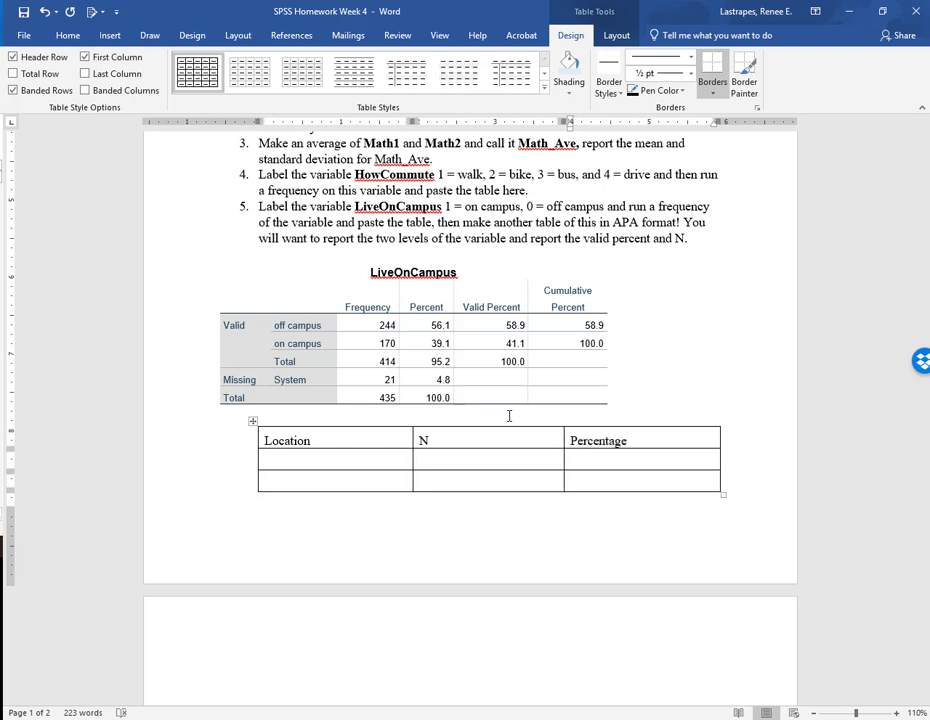
Label the two rows Off campus and On campus and enter their N values, 244 and 170
left_click(365, 458)
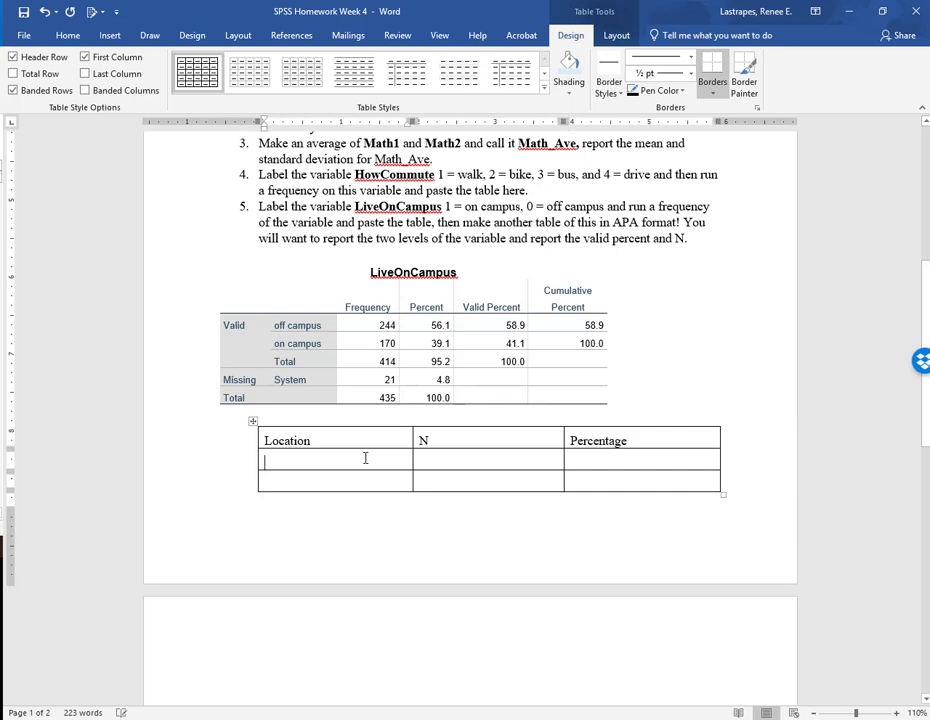
type("Off campus")
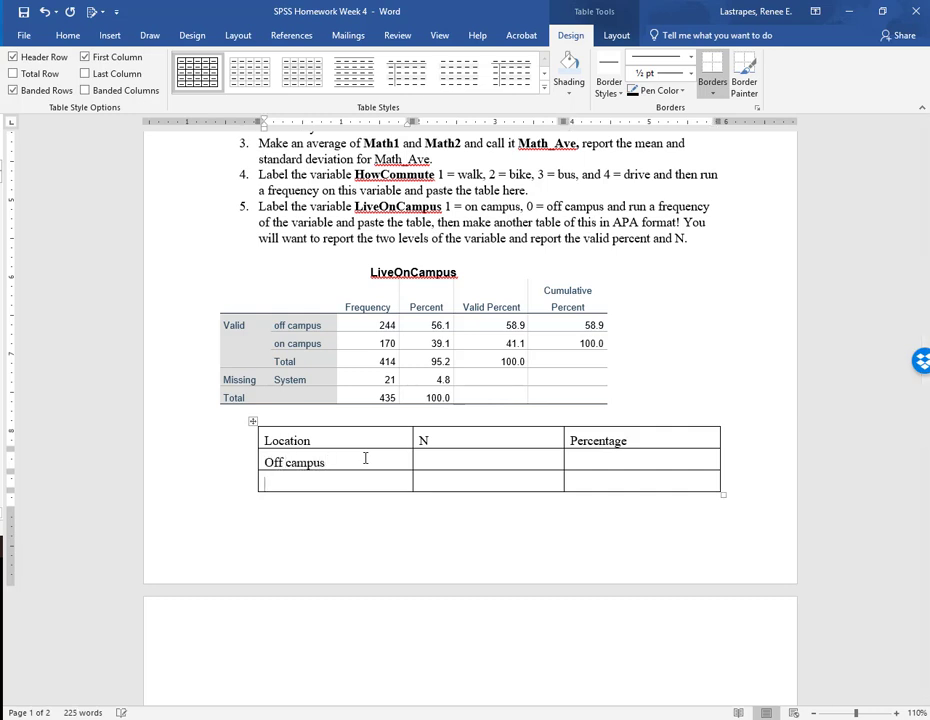
type("On campus")
left_click(439, 456)
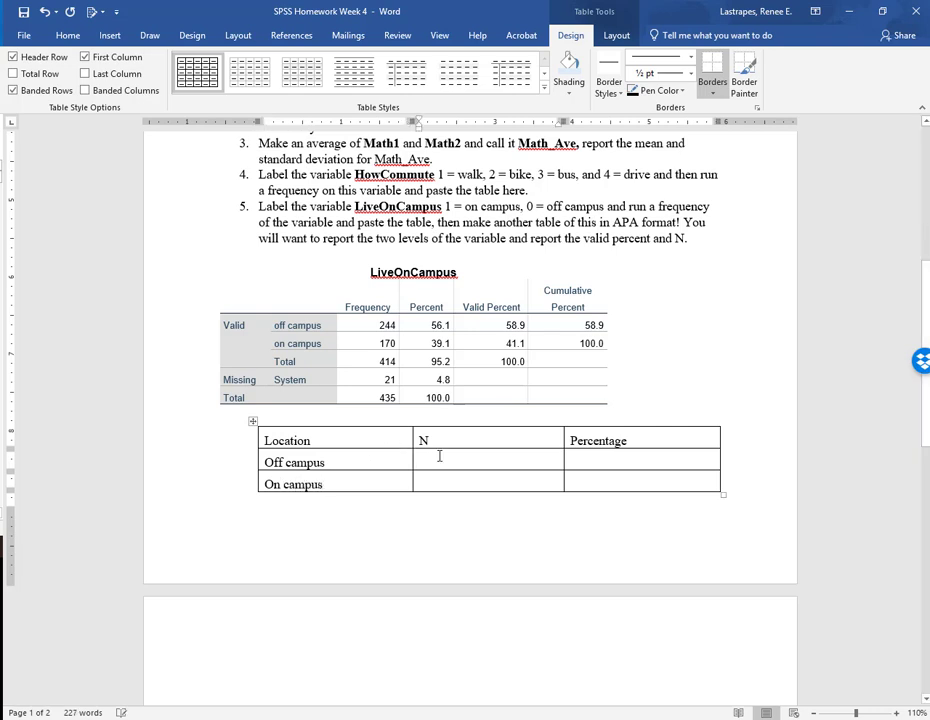
type("244")
type("170")
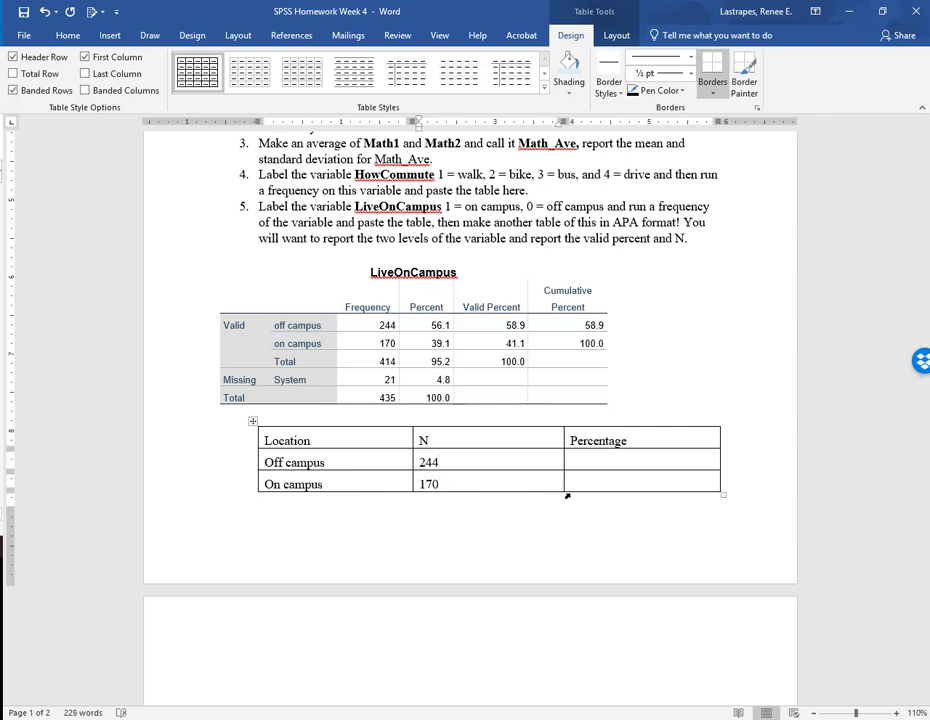
Enter the valid percents 58.9 for off campus and 41.1 for on campus, and extend the column heading to Percentage (%)
left_click(608, 459)
type("58.9%")
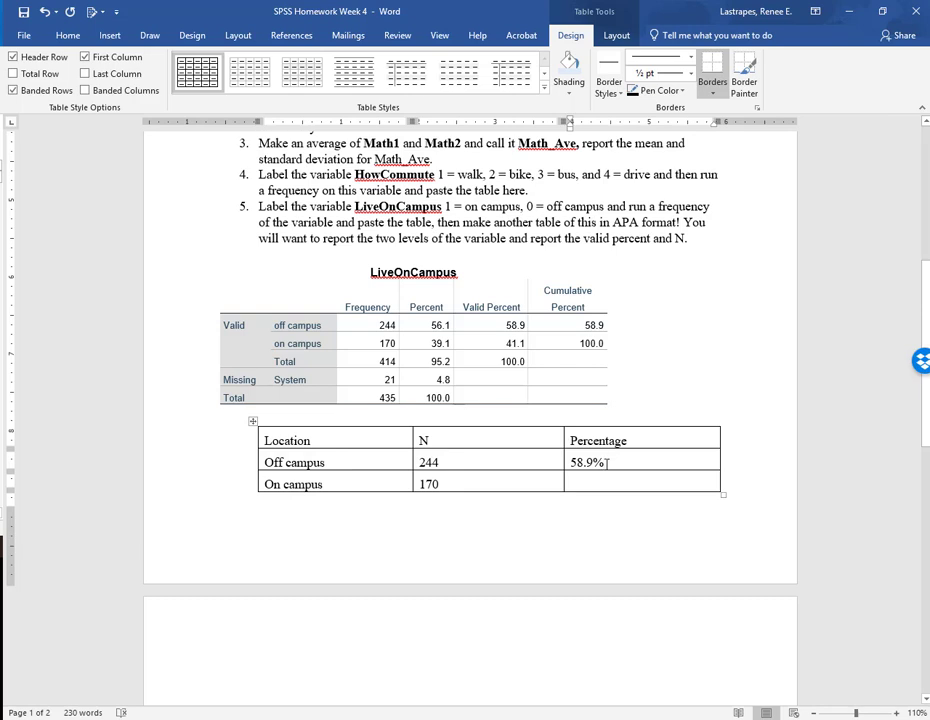
key("BackSpace")
left_click(652, 438)
type("(%")
left_click(616, 481)
type("41.1")
Add four empty lines above the new table to move it onto the second page
left_click(649, 408)
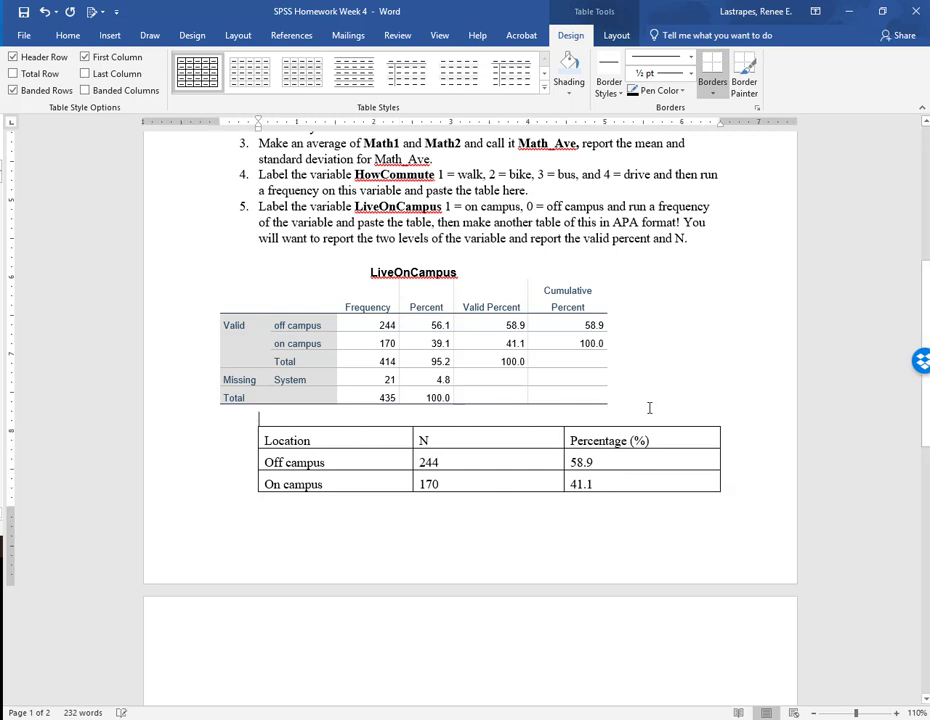
key("Return")
key("Return")
key("Return")
key("Return")
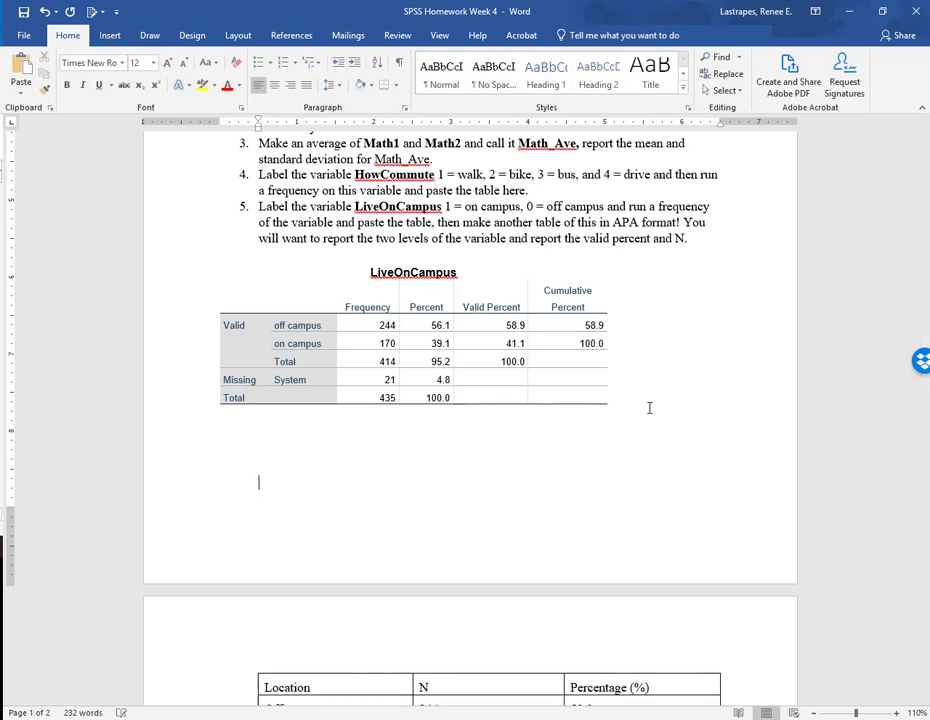
Caption the new table with Table 1 and, on the line beneath, the title Frequency of students living on and off campus
scroll(565, 502, "down", 4)
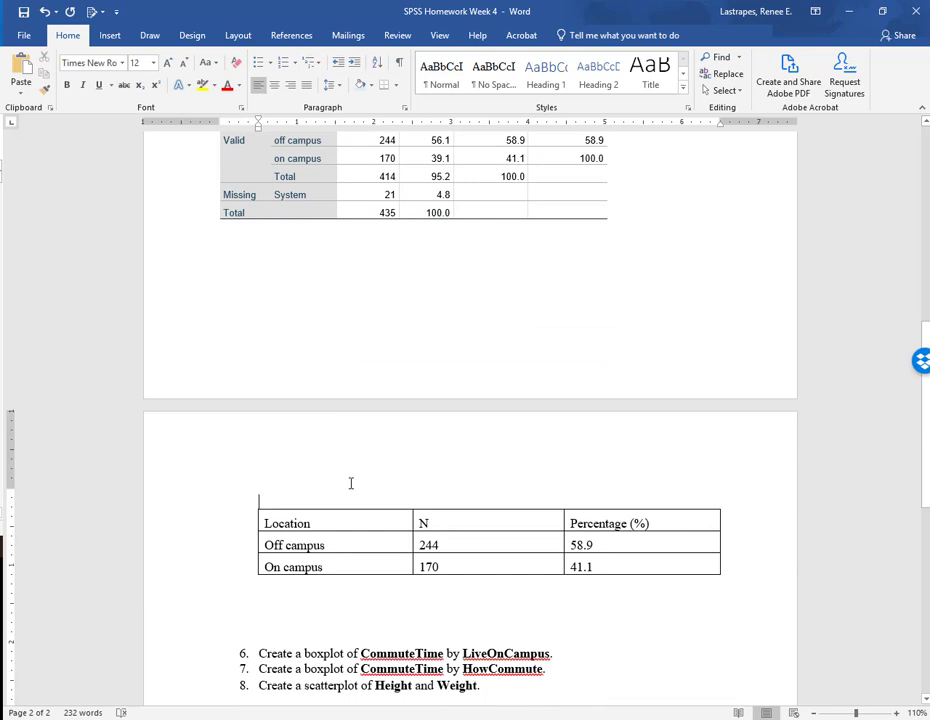
type("Table ")
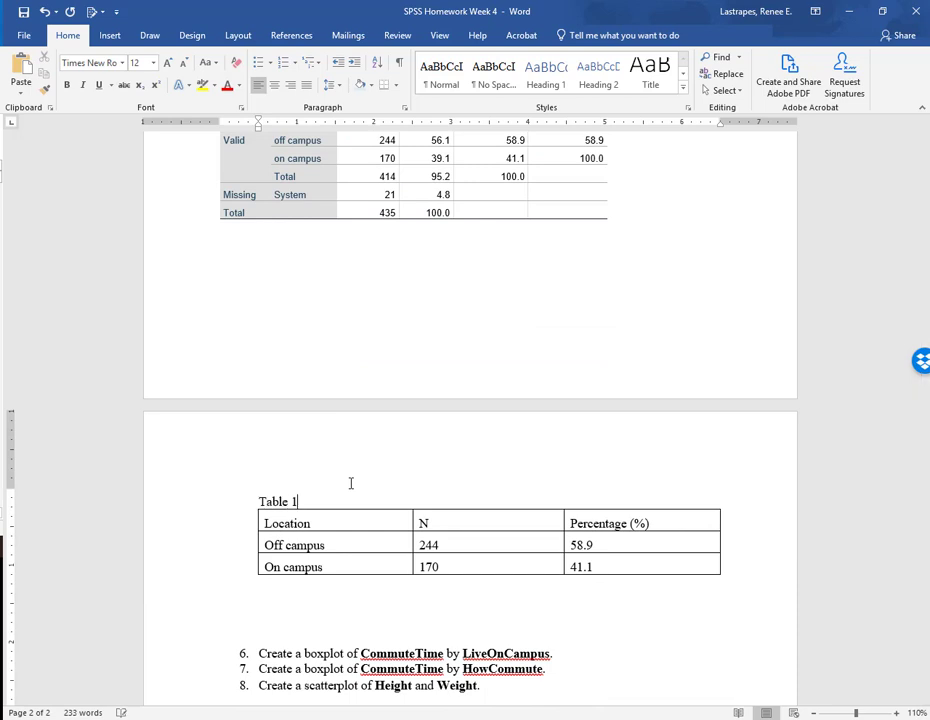
type("1")
key("Return")
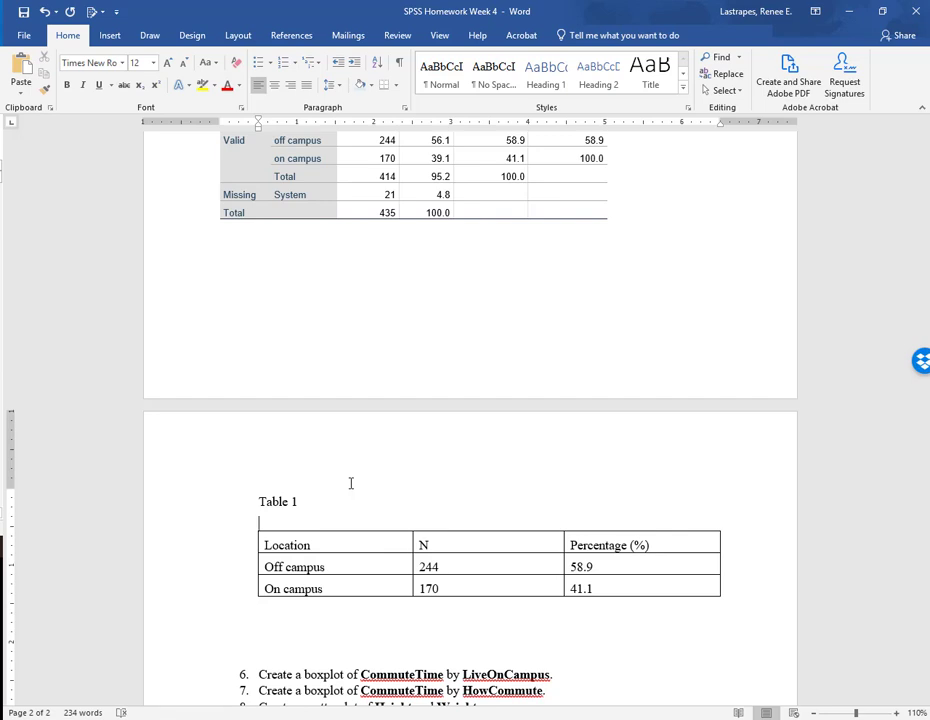
type("Frequency of students living on and ")
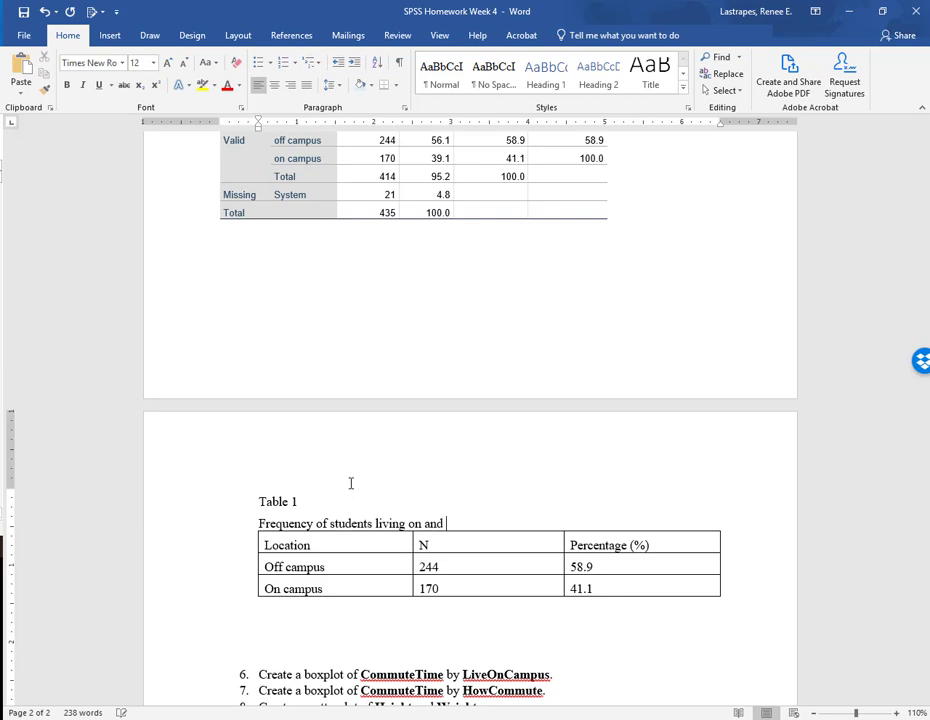
type("off campus")
Italicize the table title and add an empty line between it and the table
left_click(203, 524)
left_click(225, 504)
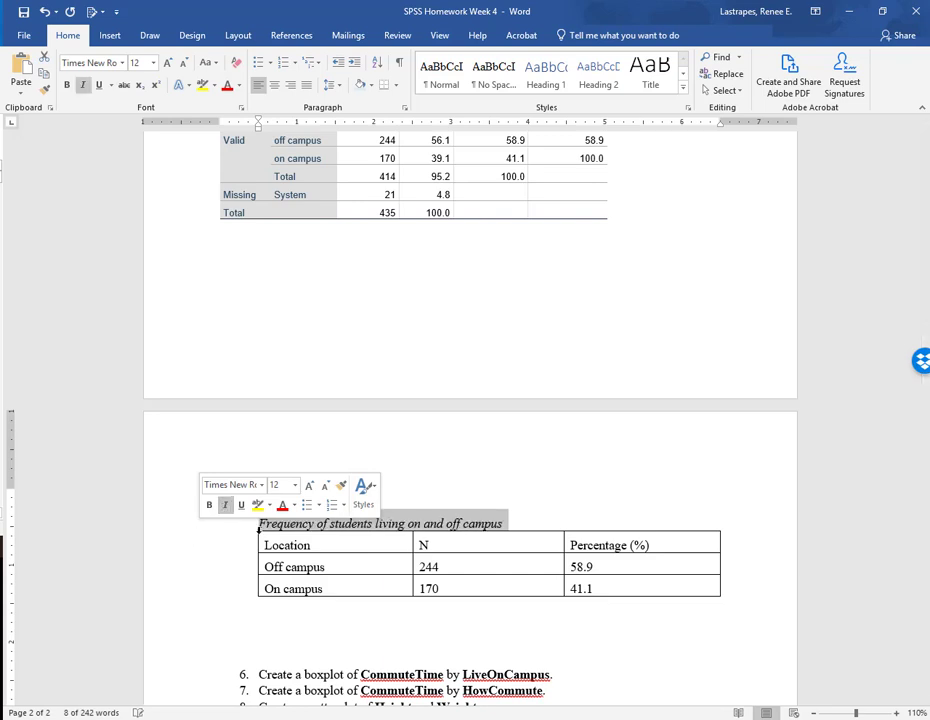
left_click(505, 523)
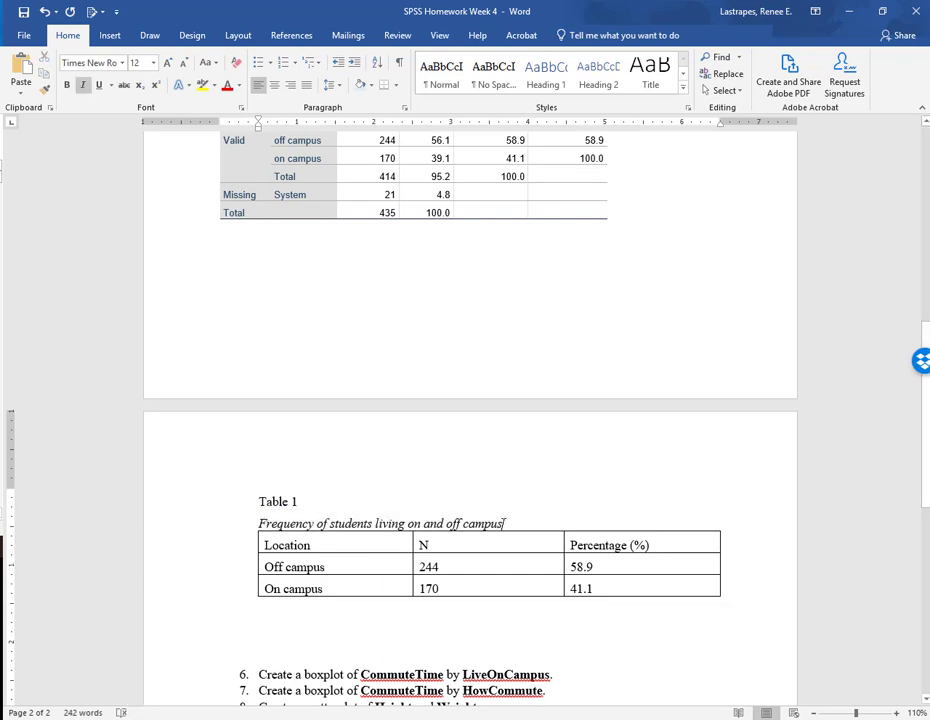
key("Return")
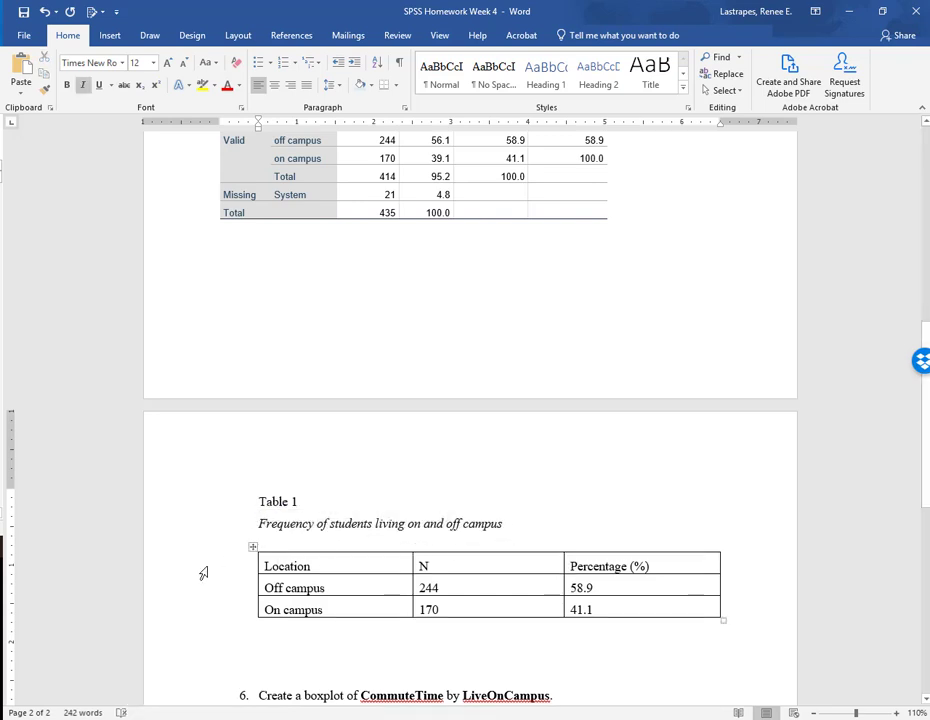
Center the text in every cell of the Location, N and Percentage (%) table
left_click_drag(228, 577, 230, 608)
left_click(252, 617)
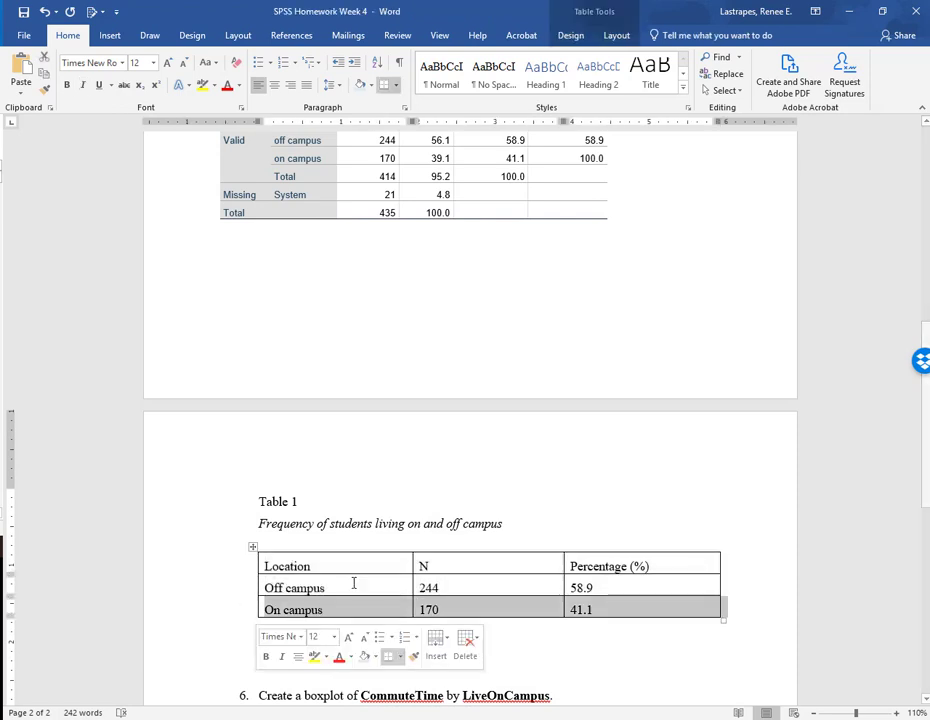
left_click_drag(351, 563, 580, 600)
left_click(274, 84)
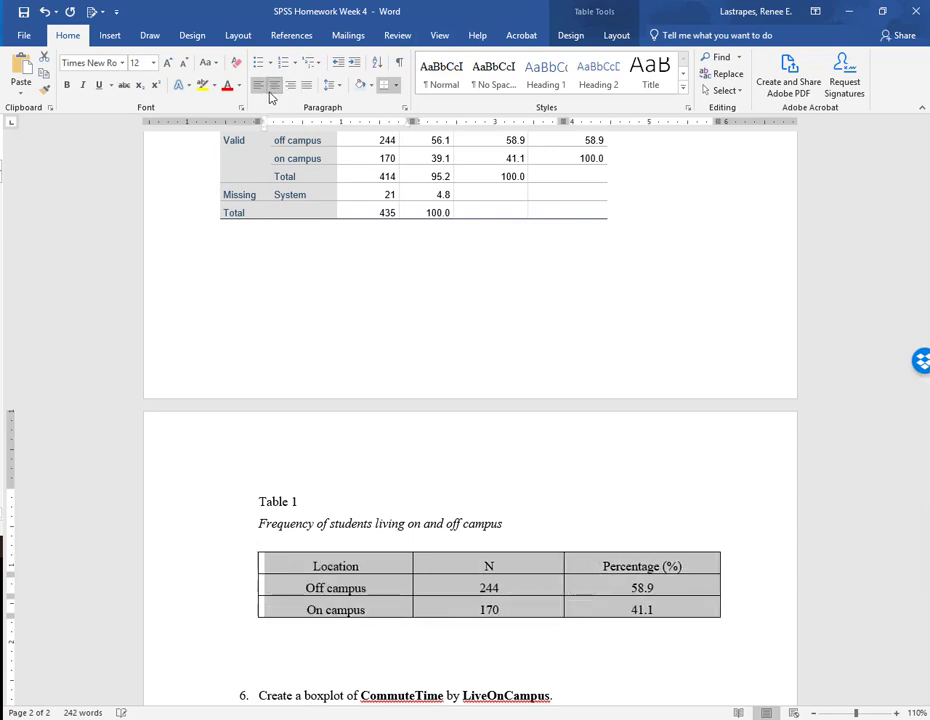
left_click(375, 654)
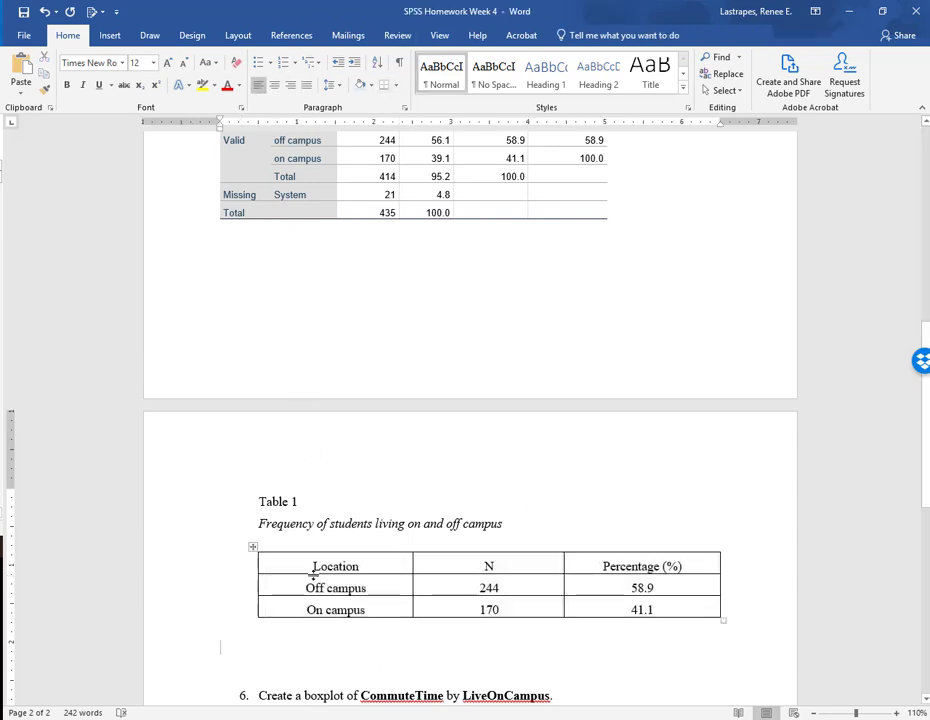
Remove the left indent from the Table 1 caption and its title so they align with the page margin
left_click(254, 547)
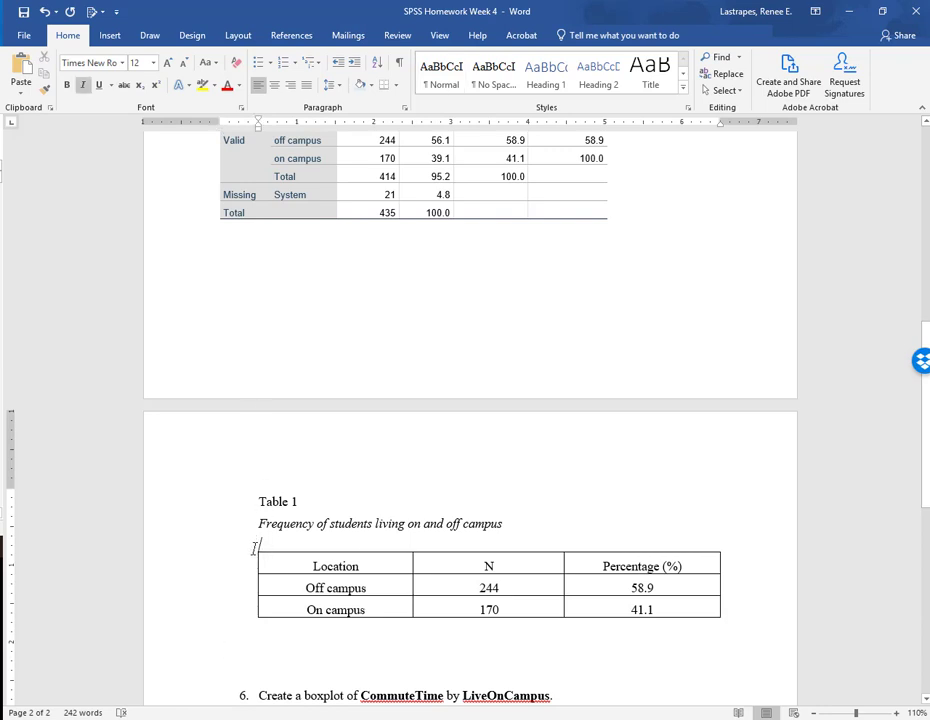
left_click_drag(259, 498, 264, 625)
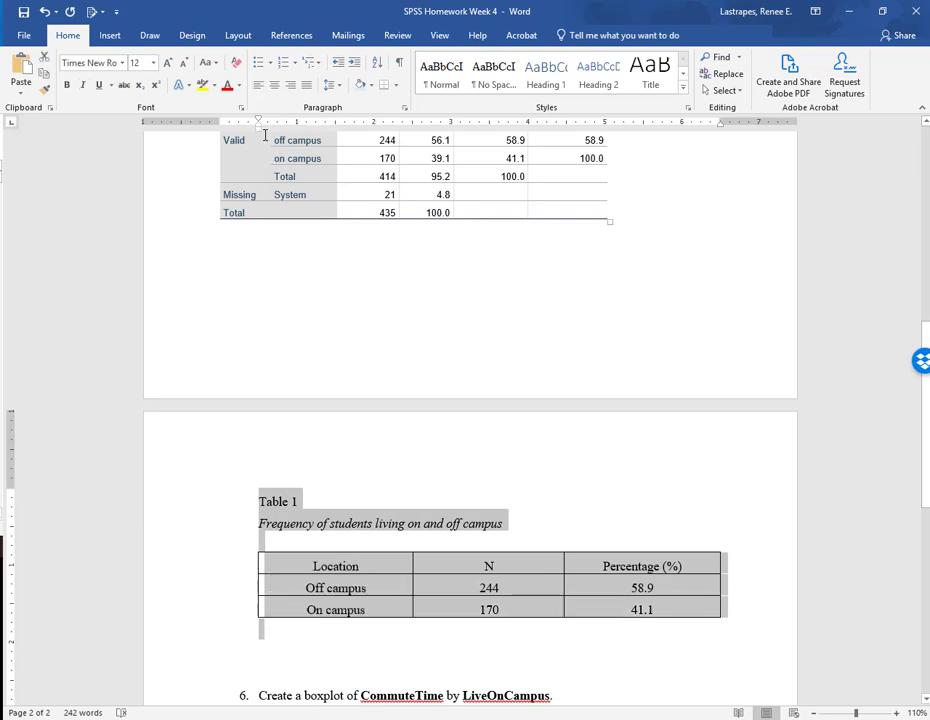
left_click_drag(258, 122, 222, 127)
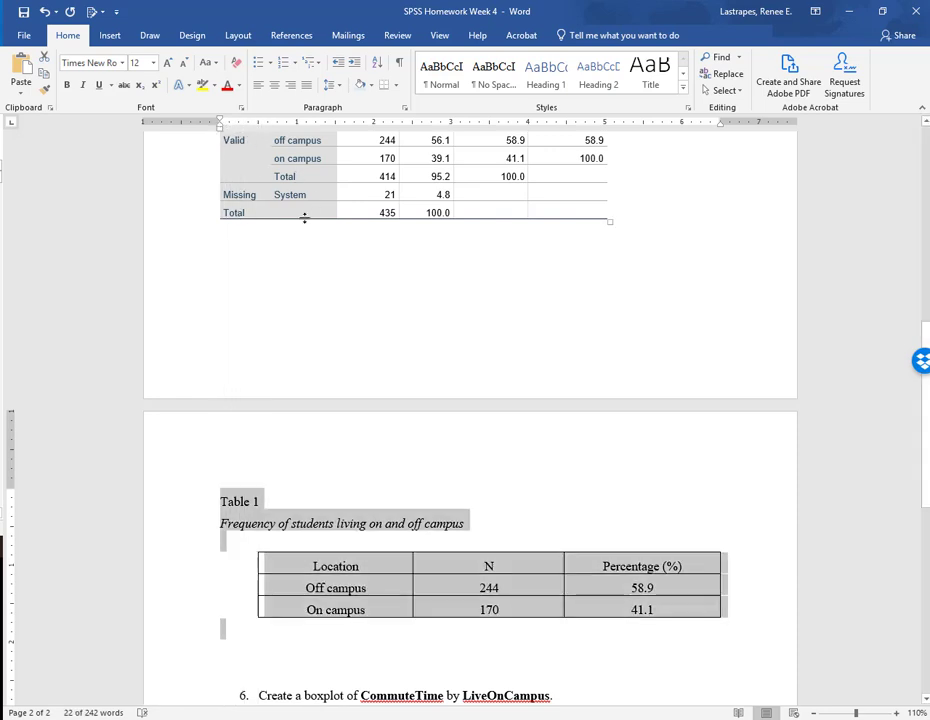
scroll(303, 336, "up", 5)
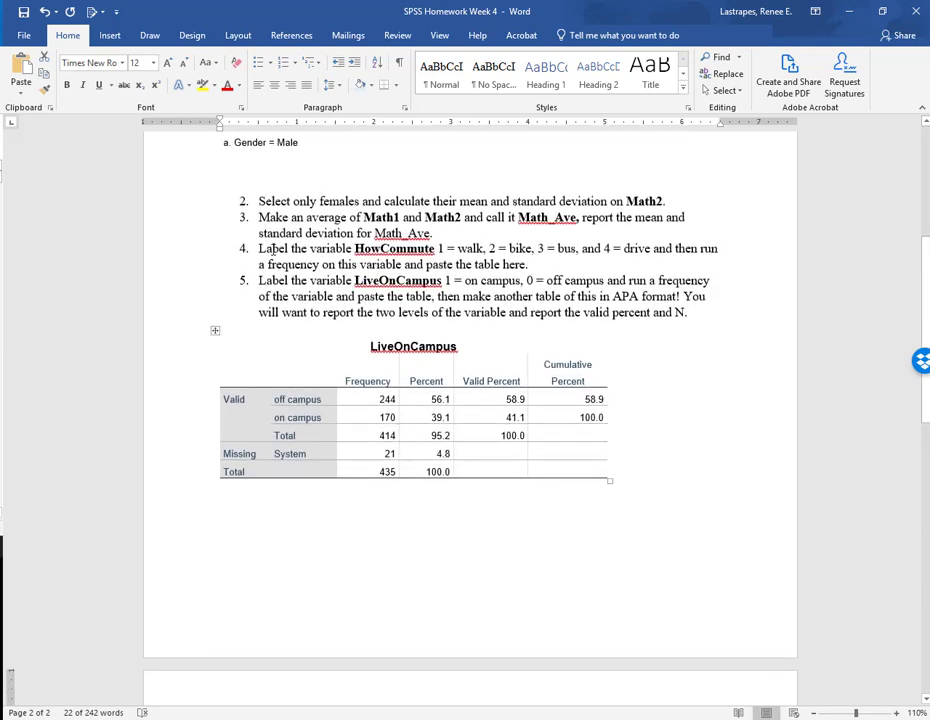
scroll(272, 305, "down", 7)
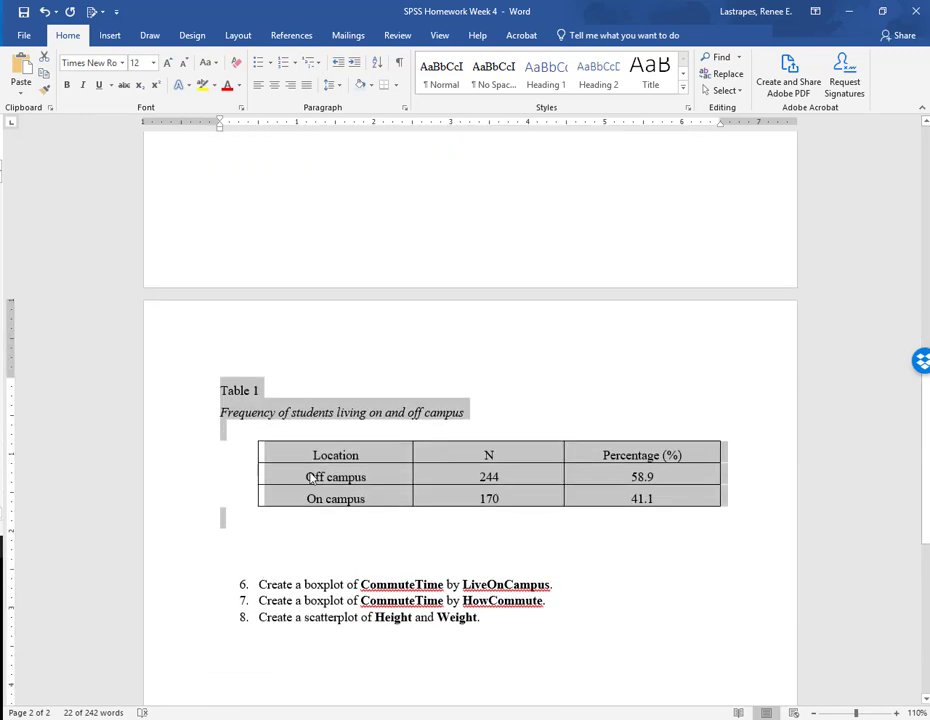
left_click(322, 529)
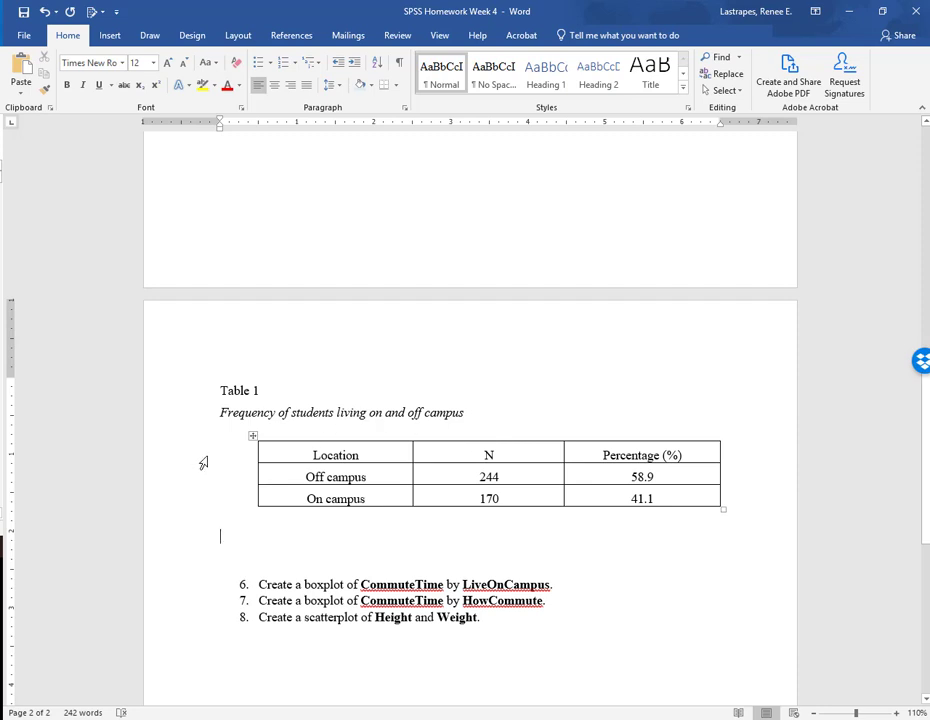
Remove all borders from the Table 1 frequency table
left_click_drag(201, 461, 199, 494)
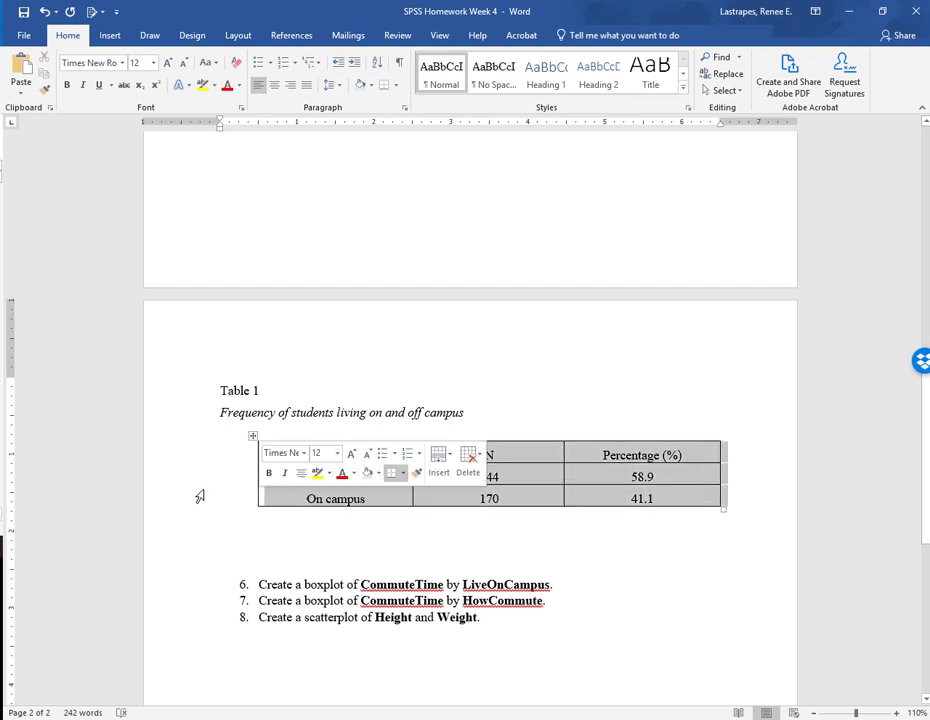
left_click(396, 86)
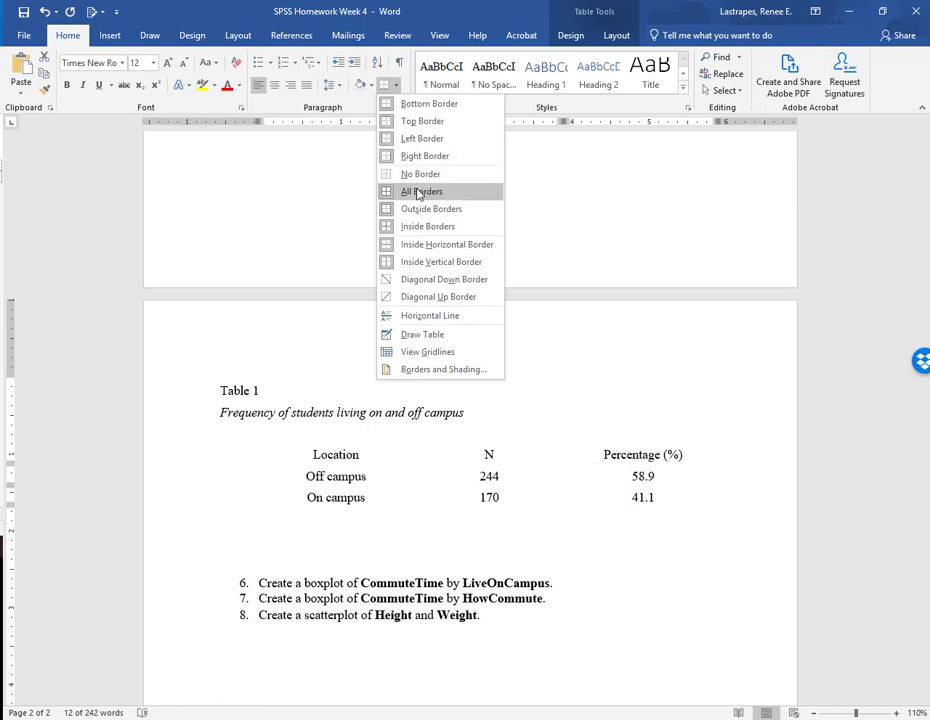
left_click(418, 191)
Add a bottom border and a top border to the header row of the frequency table
left_click(226, 456)
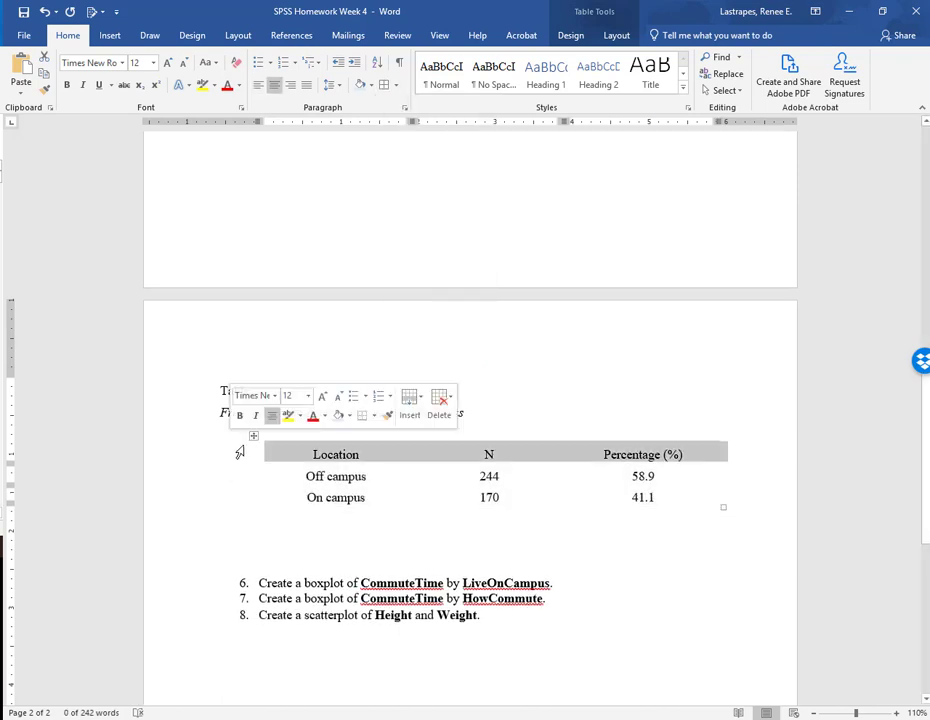
left_click(396, 87)
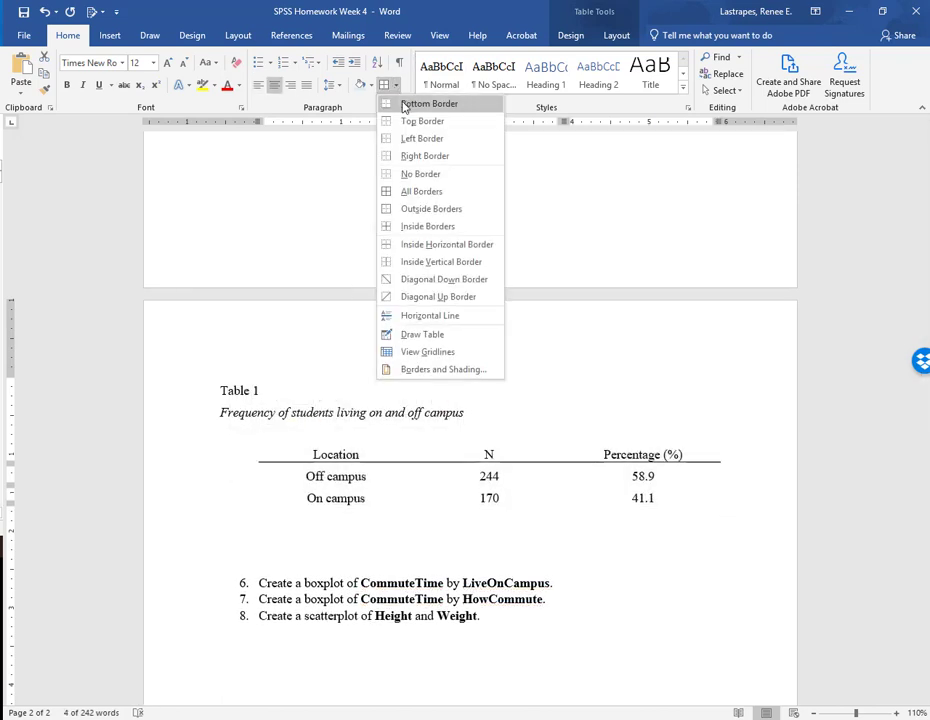
left_click(410, 103)
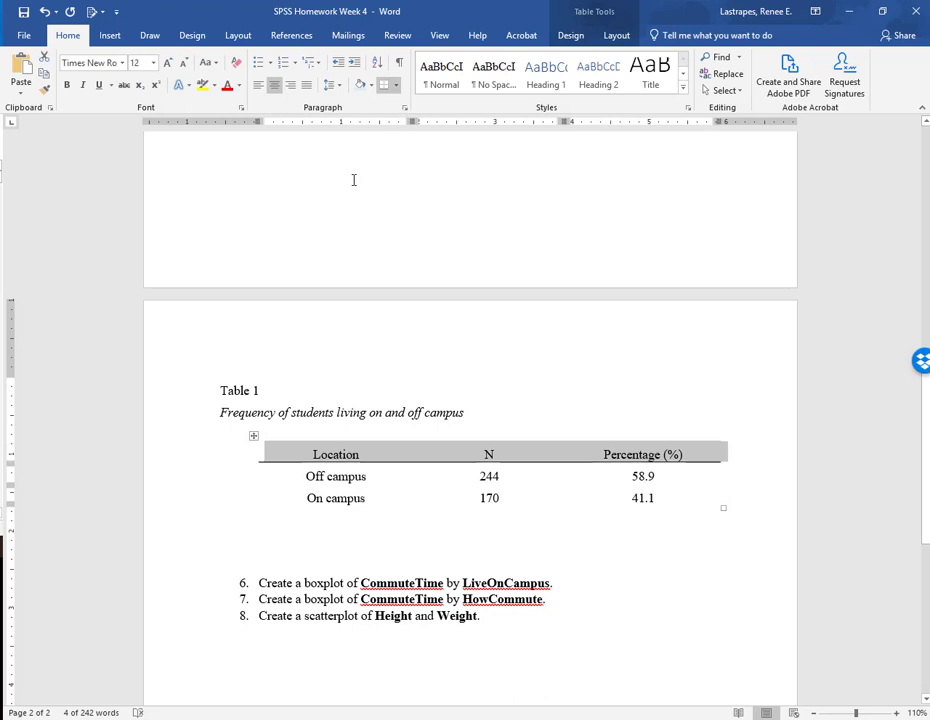
left_click(395, 86)
left_click(405, 122)
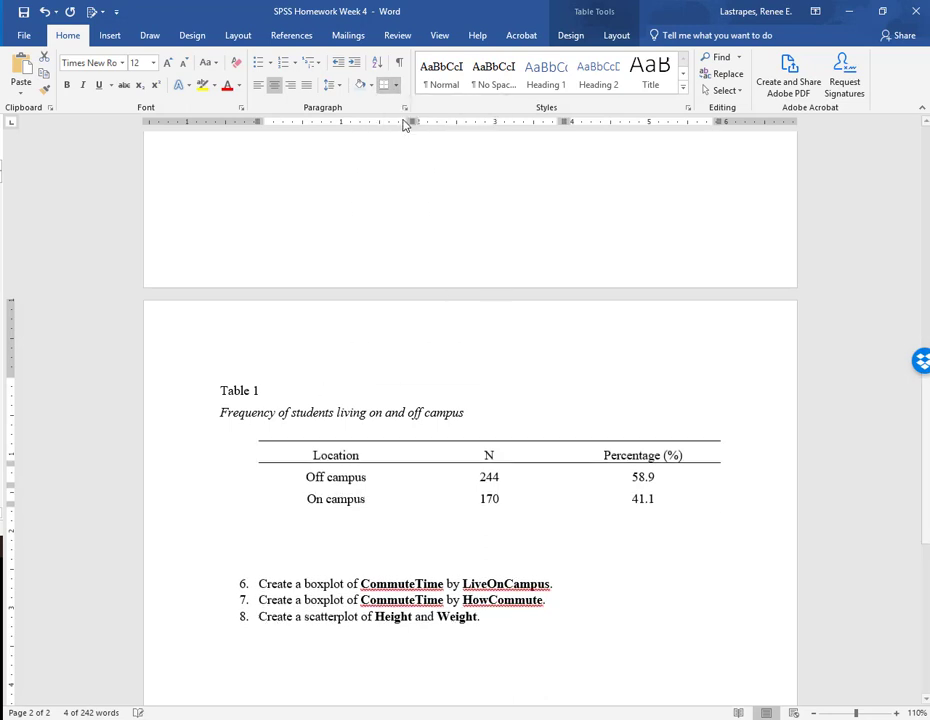
Add a bottom border to the On campus row to close the frequency table
left_click(201, 500)
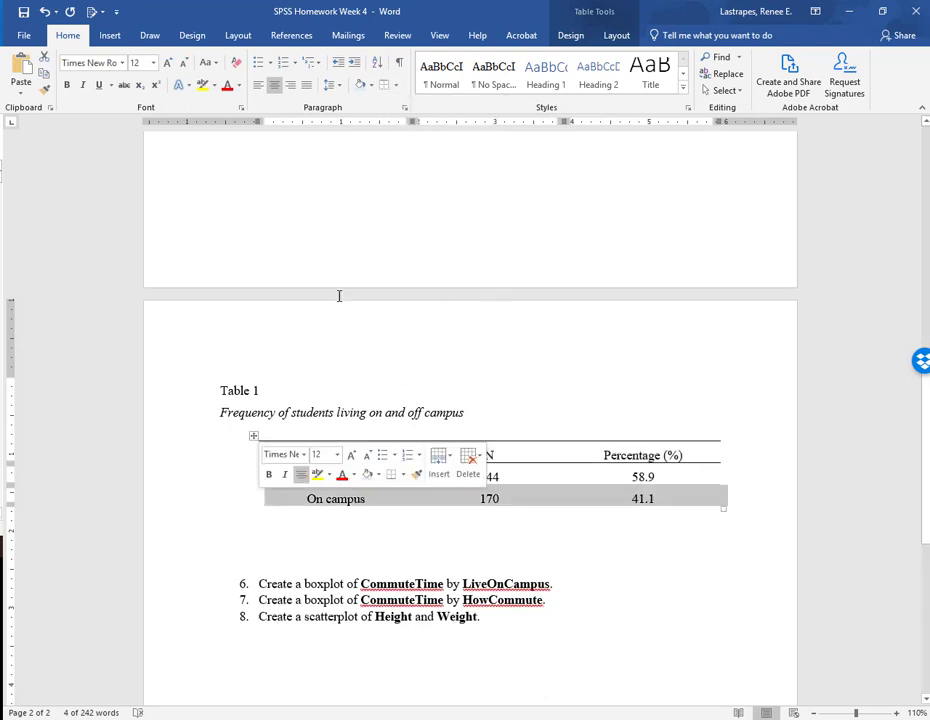
left_click(395, 86)
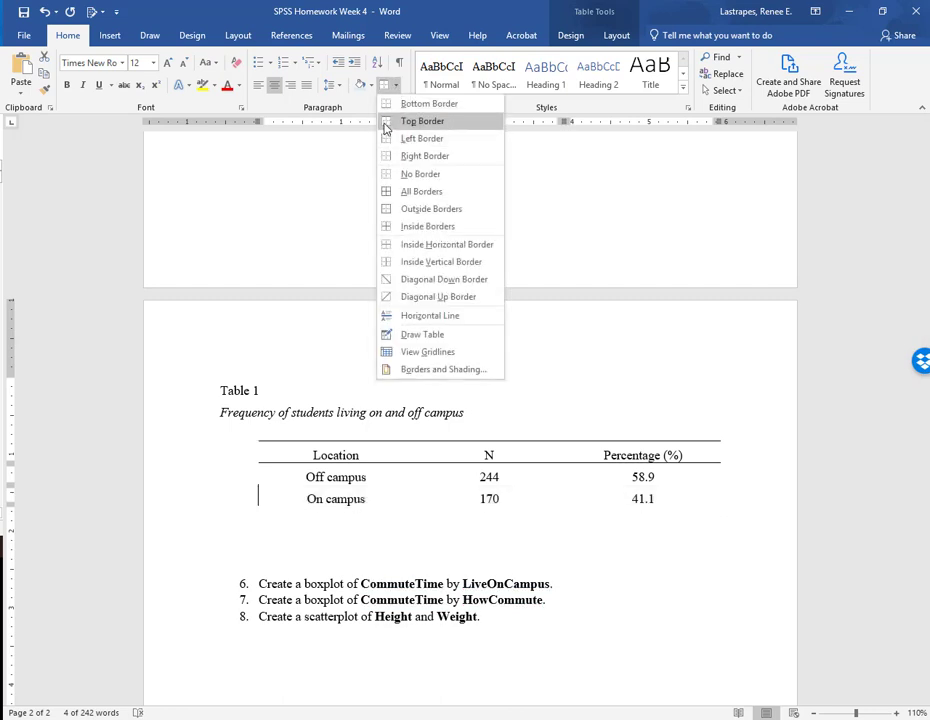
left_click(392, 103)
left_click(313, 556)
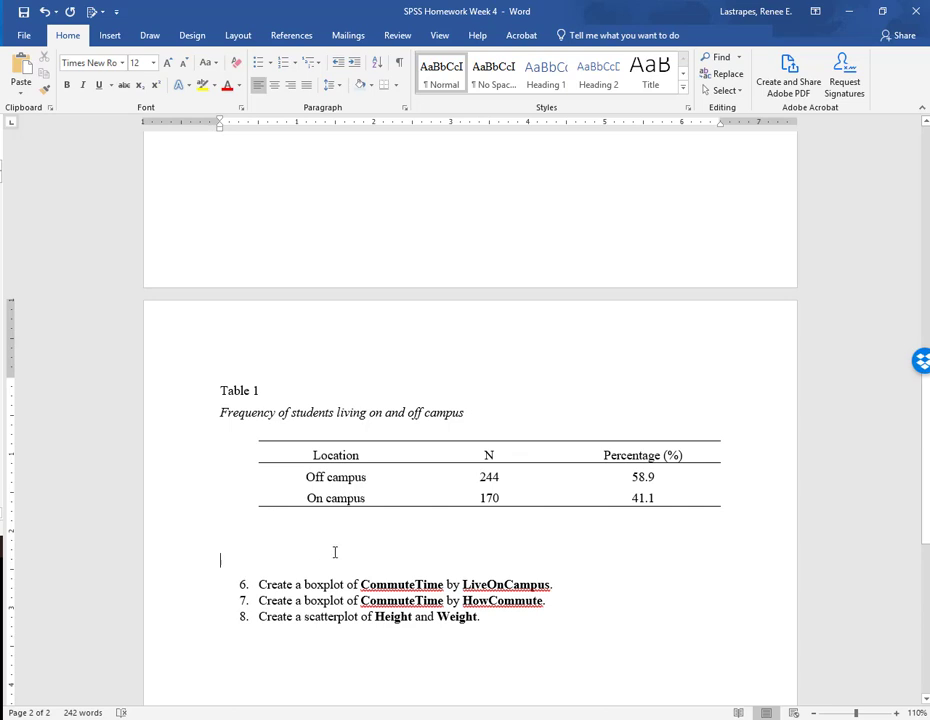
scroll(335, 552, "down", 1)
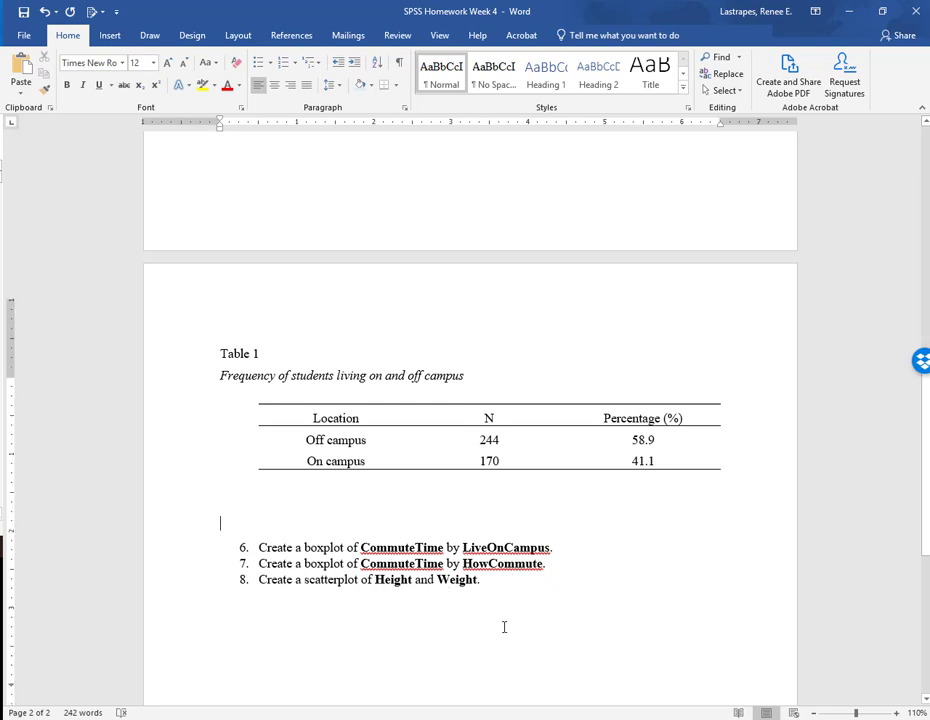
scroll(504, 627, "up", 15)
scroll(506, 628, "up", 1)
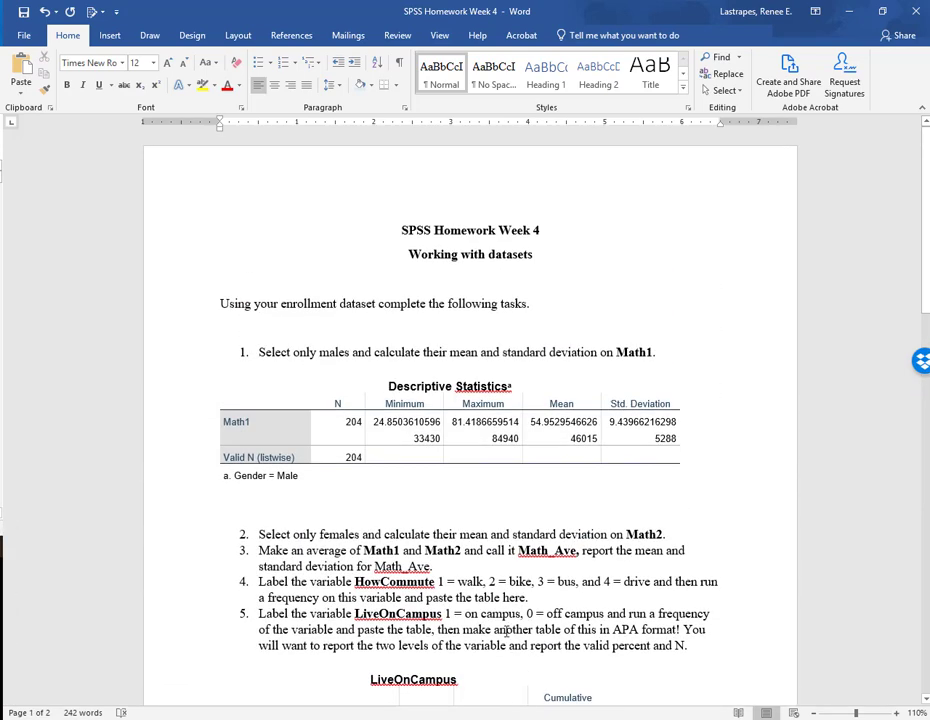